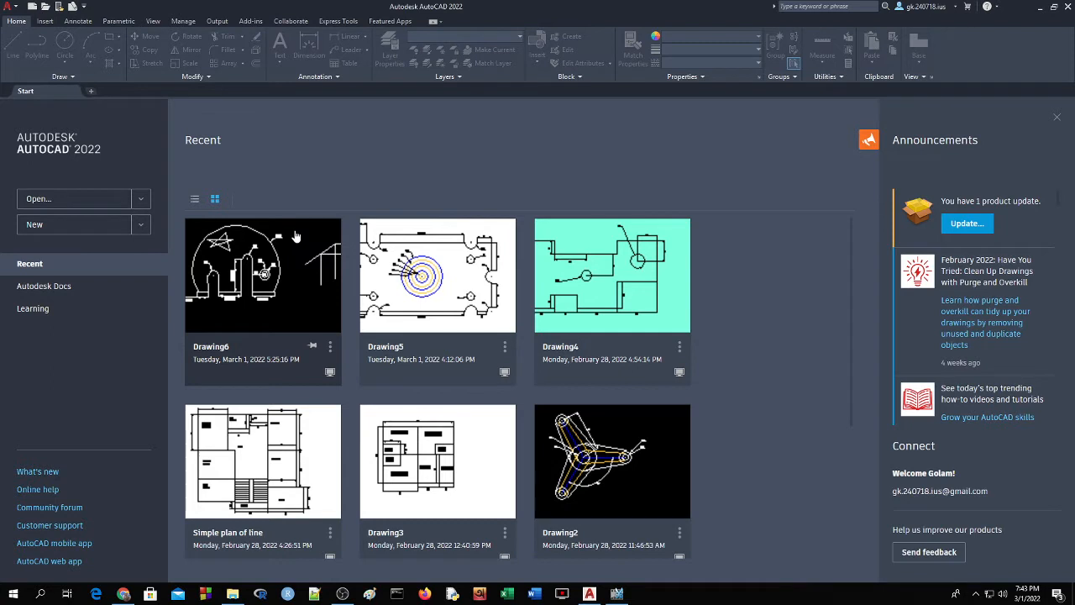
# Step: Create a new drawing and set its units to decimal length, 0.00 precision and millimeters
pyautogui.click(72, 224)
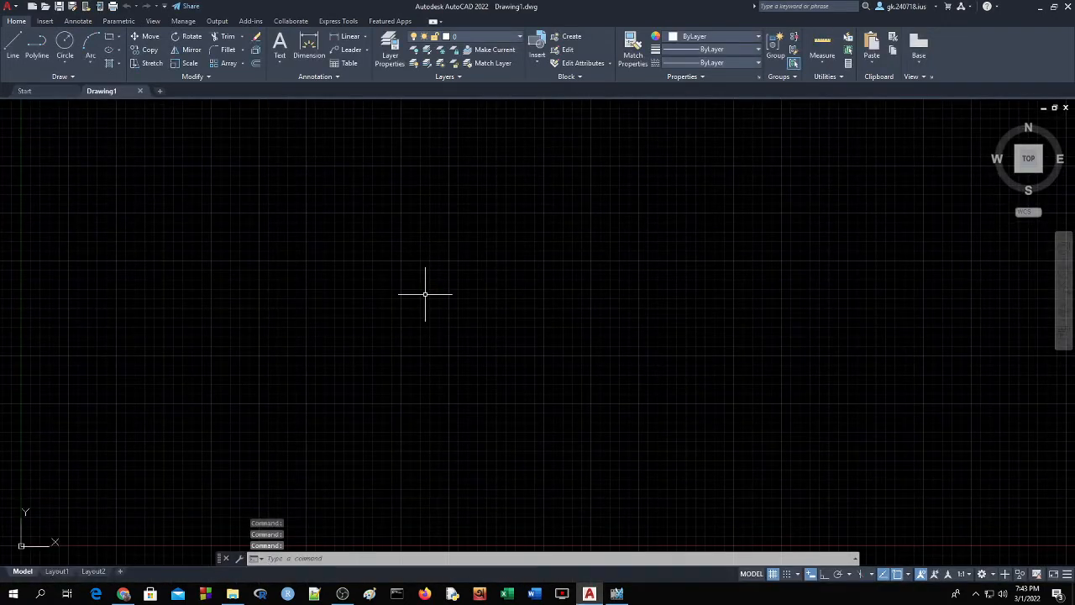
pyautogui.write('u')
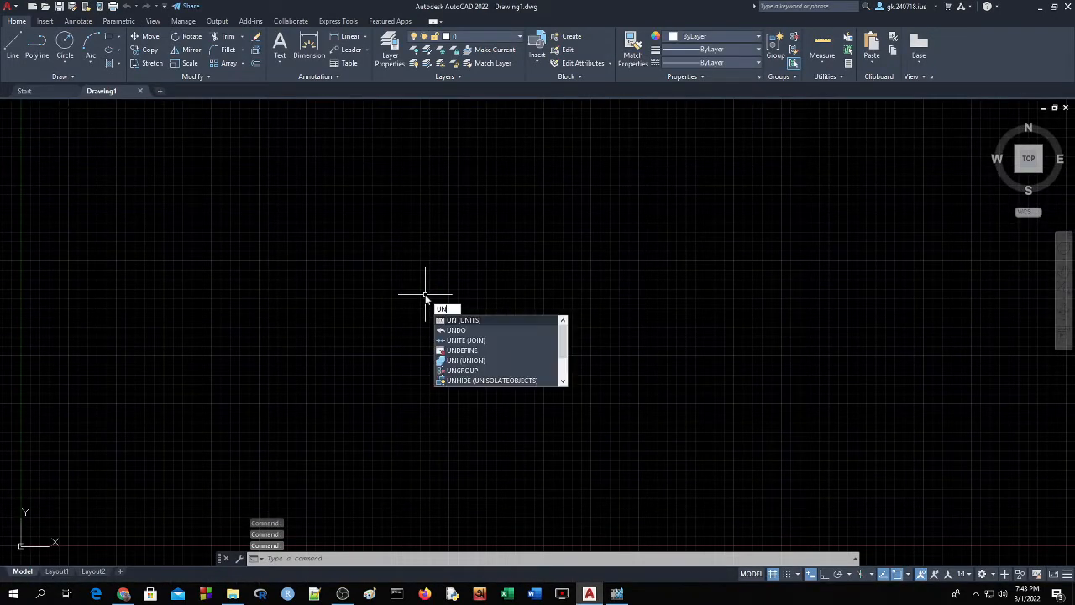
pyautogui.press('Return')
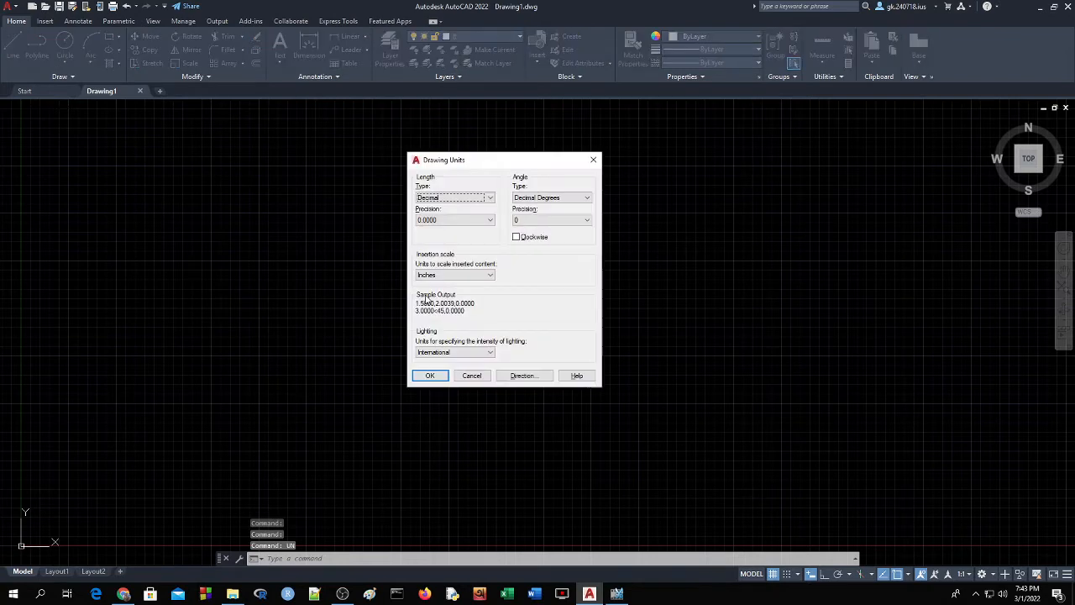
pyautogui.click(449, 198)
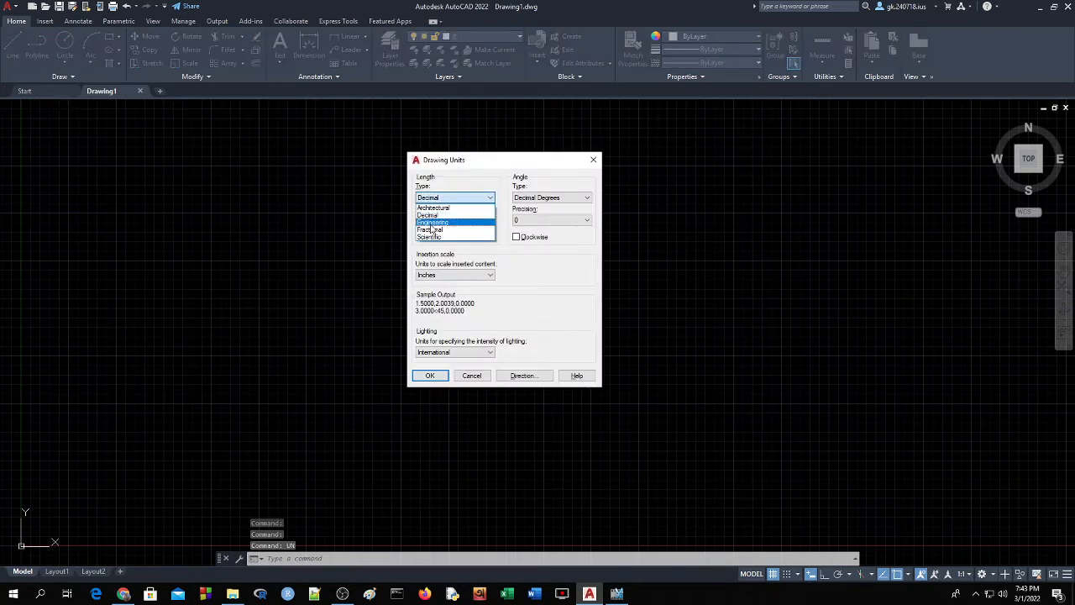
pyautogui.click(432, 216)
pyautogui.click(434, 220)
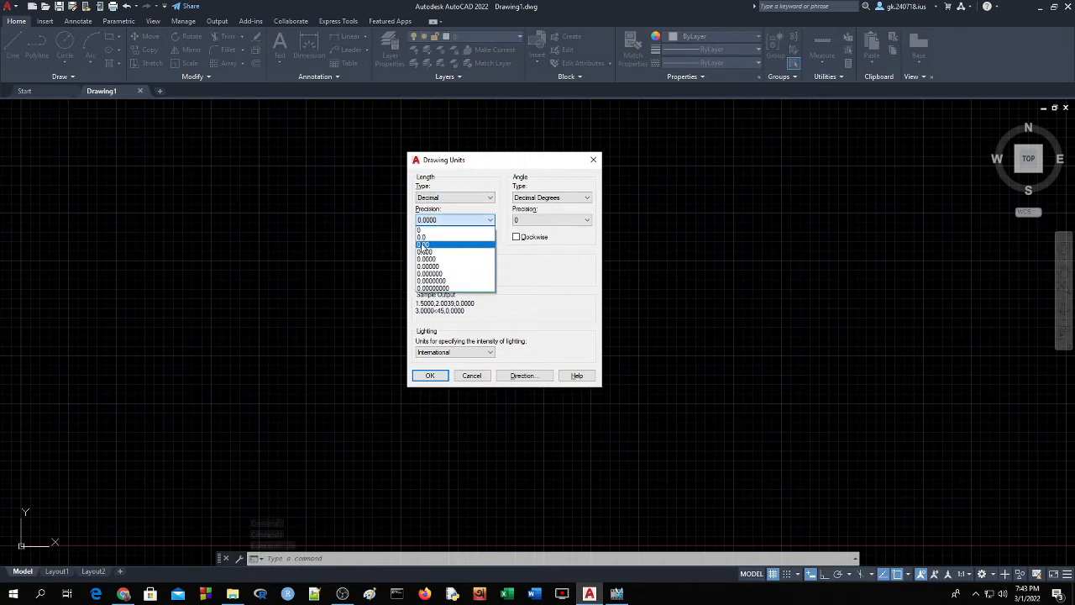
pyautogui.click(424, 244)
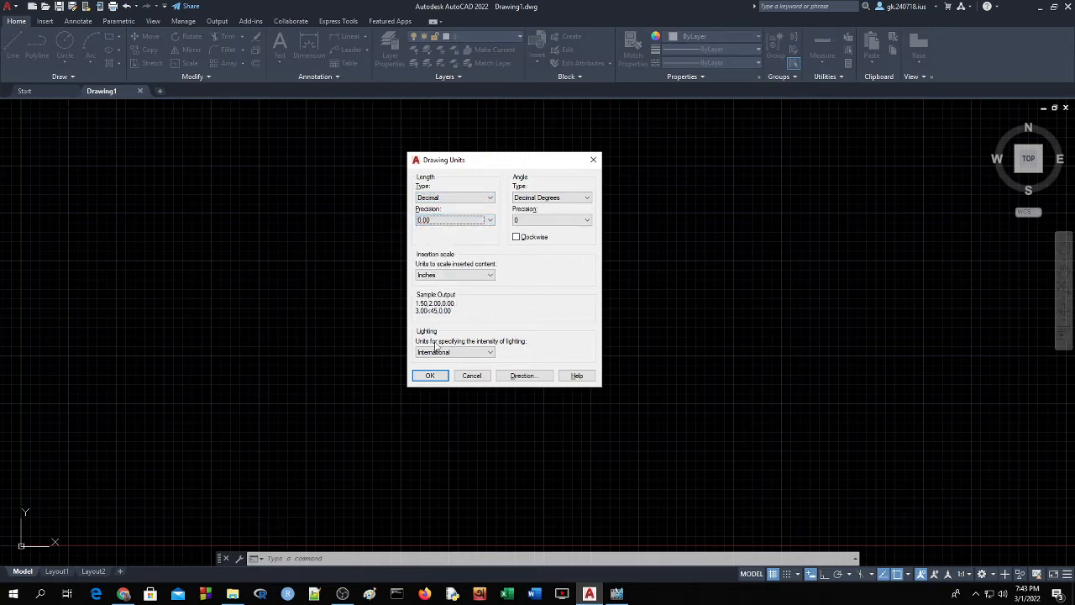
pyautogui.click(451, 277)
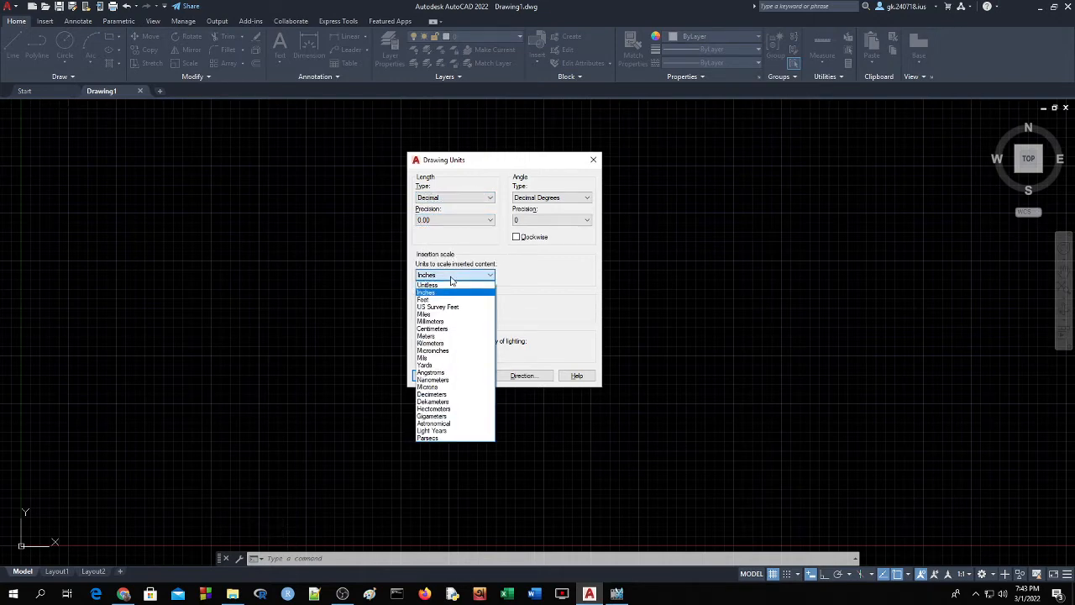
pyautogui.click(440, 321)
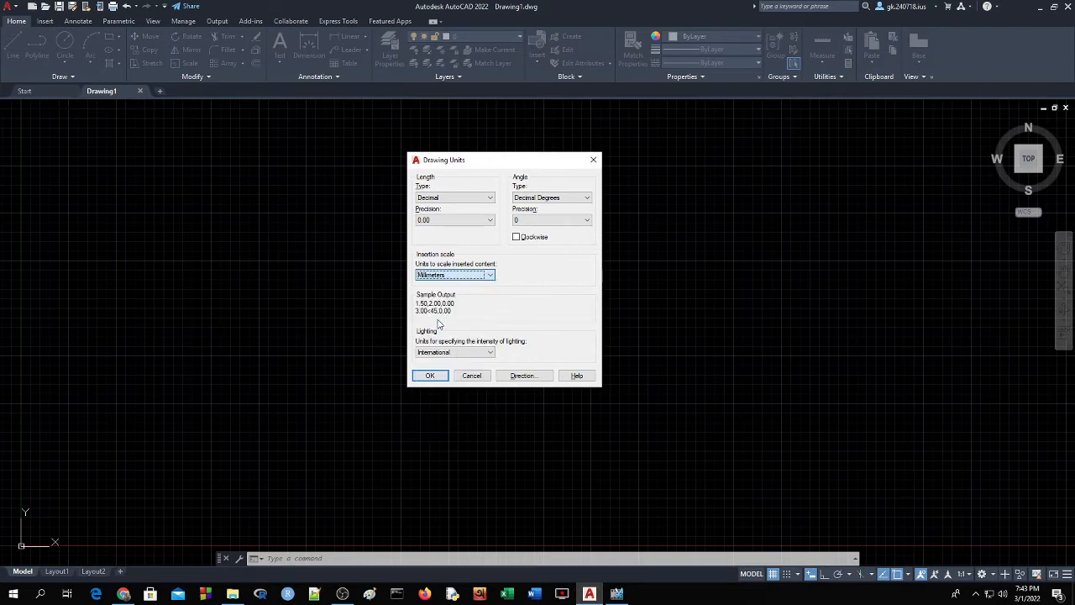
pyautogui.click(430, 375)
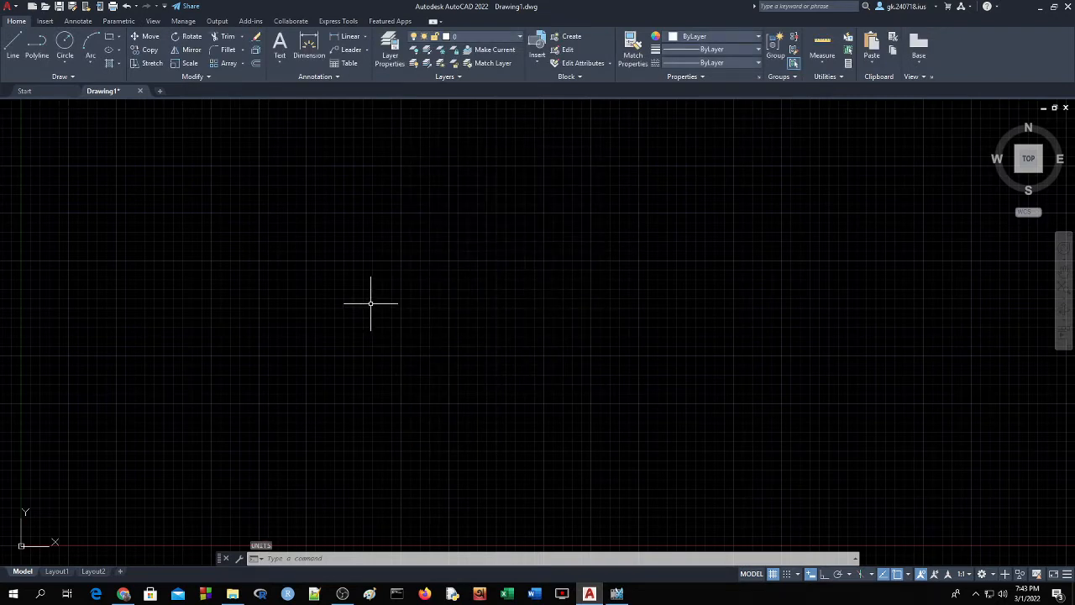
# Step: Set the model space limits from 0,0 to 100,100 and zoom to the whole drawing area
pyautogui.write('limits')
pyautogui.press('Return')
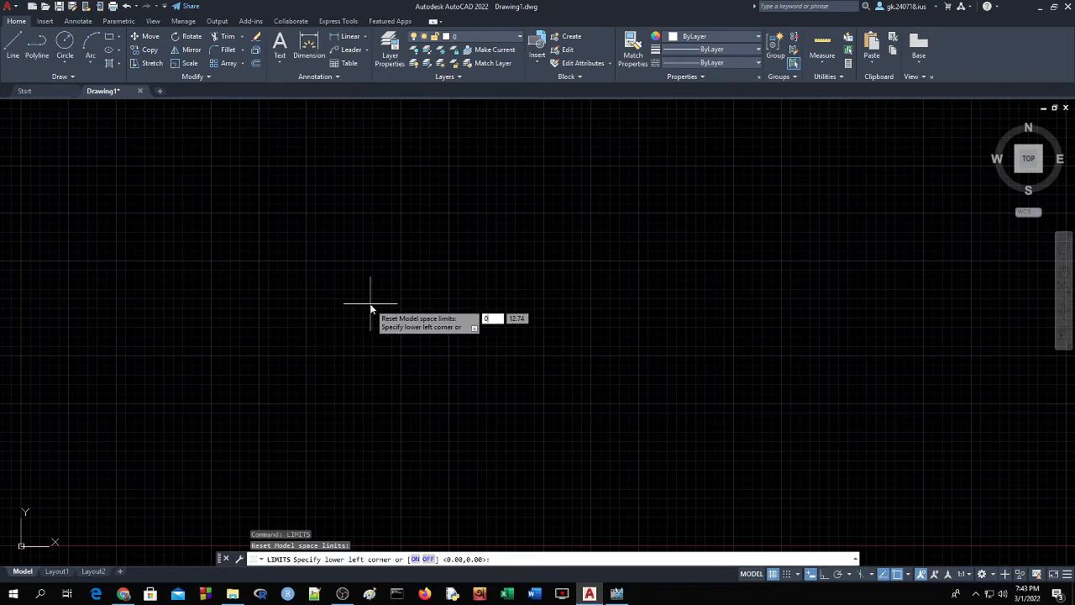
pyautogui.write('0,0')
pyautogui.press('Return')
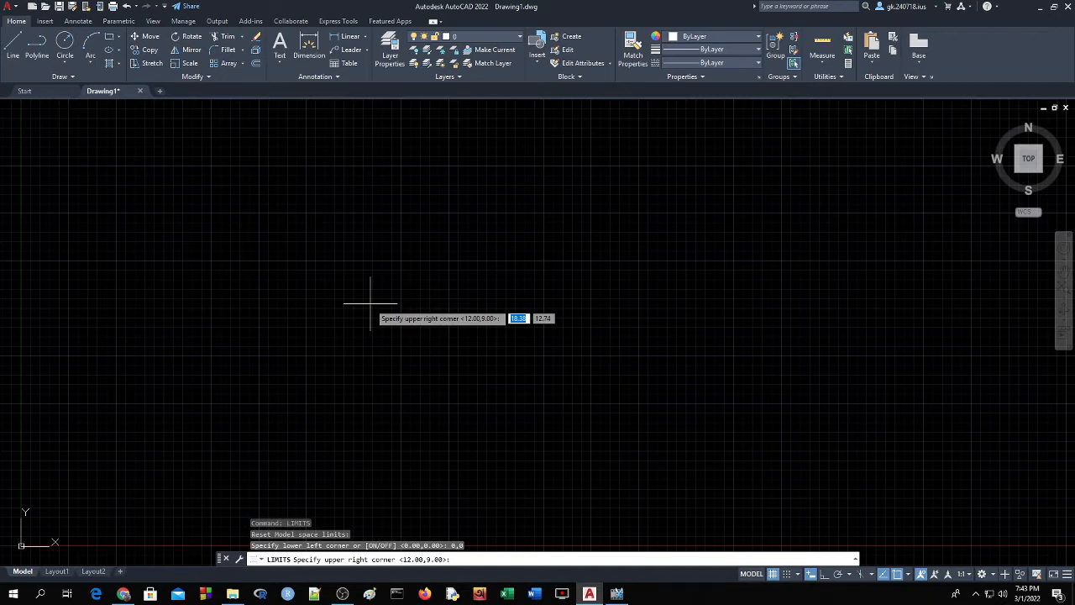
pyautogui.write('100,1')
pyautogui.press('Return')
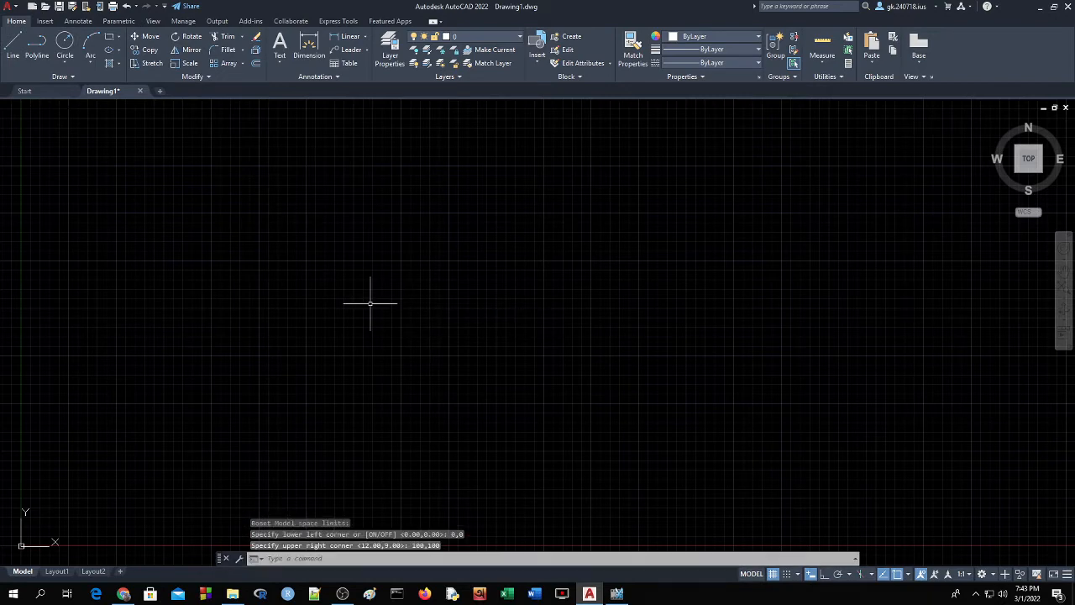
pyautogui.write('z')
pyautogui.press('Return')
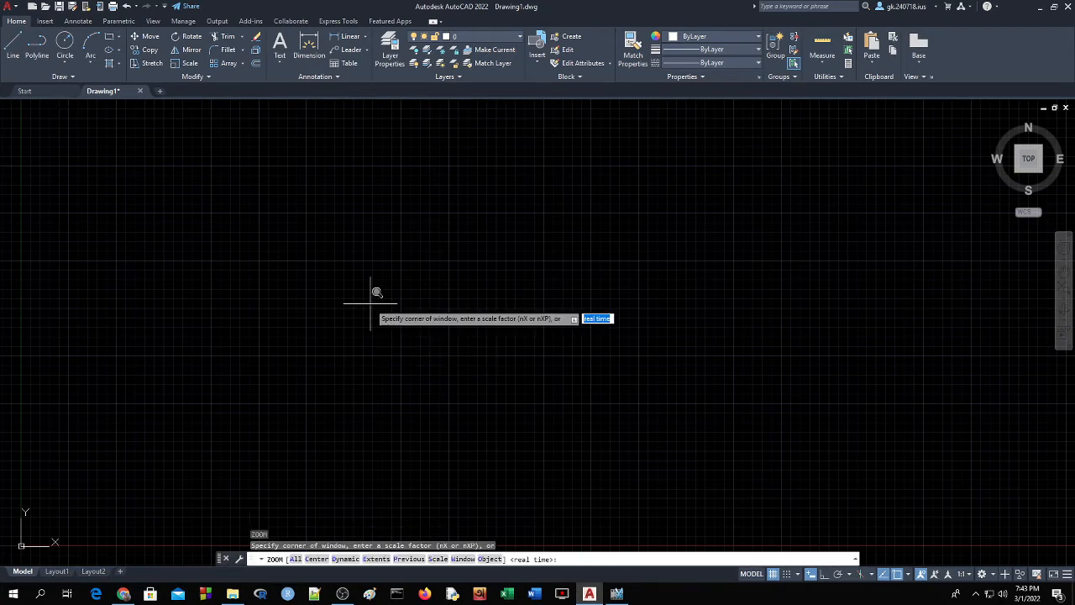
pyautogui.write('a')
pyautogui.press('Return')
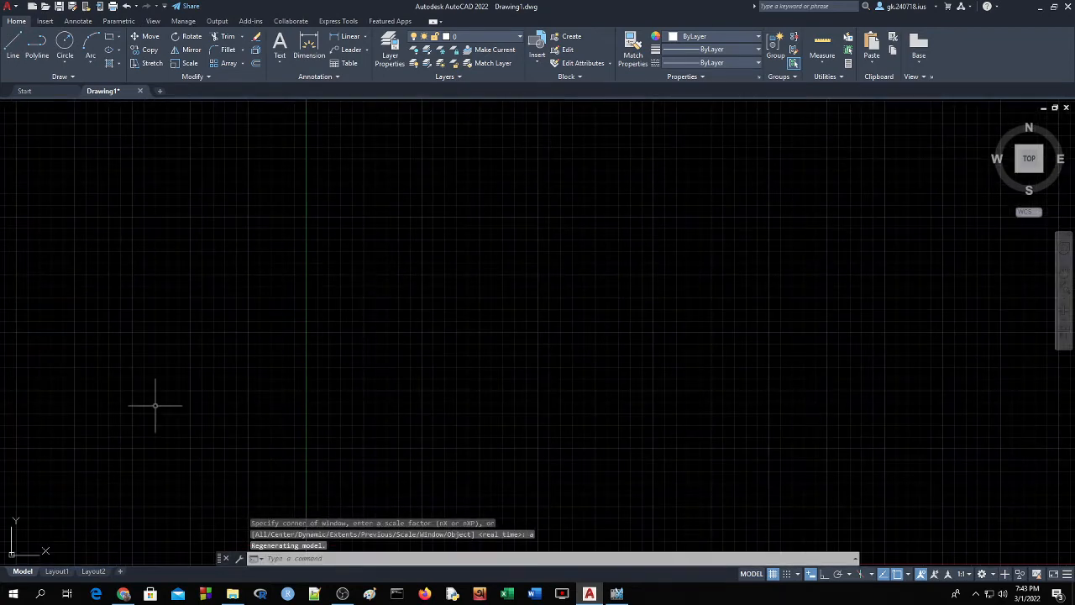
# Step: Move the UCS origin a short distance up and to the right of its original point
pyautogui.moveTo(11, 554)
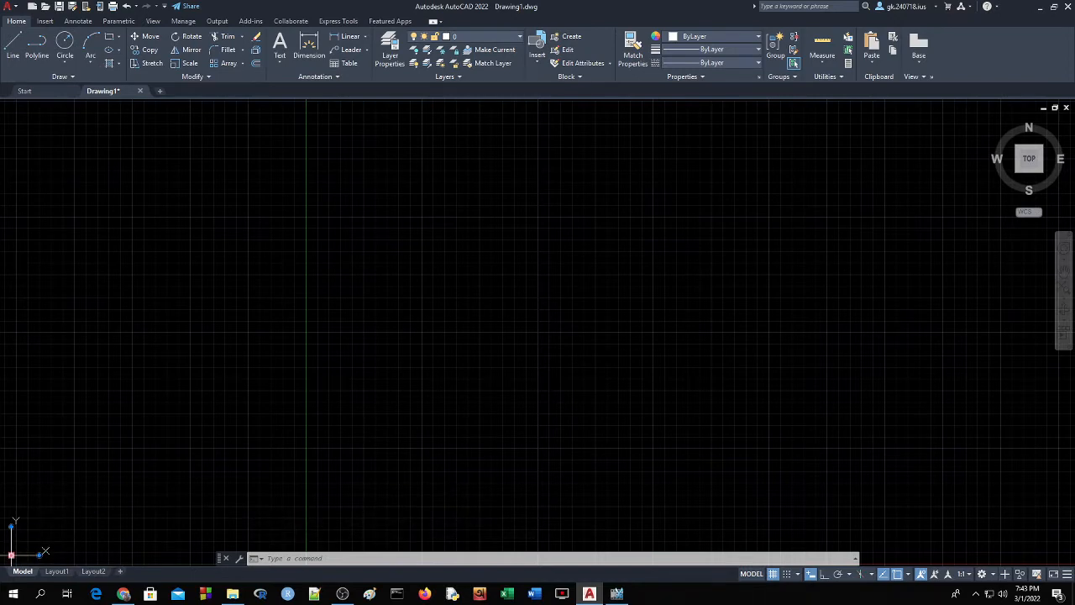
pyautogui.click(11, 555)
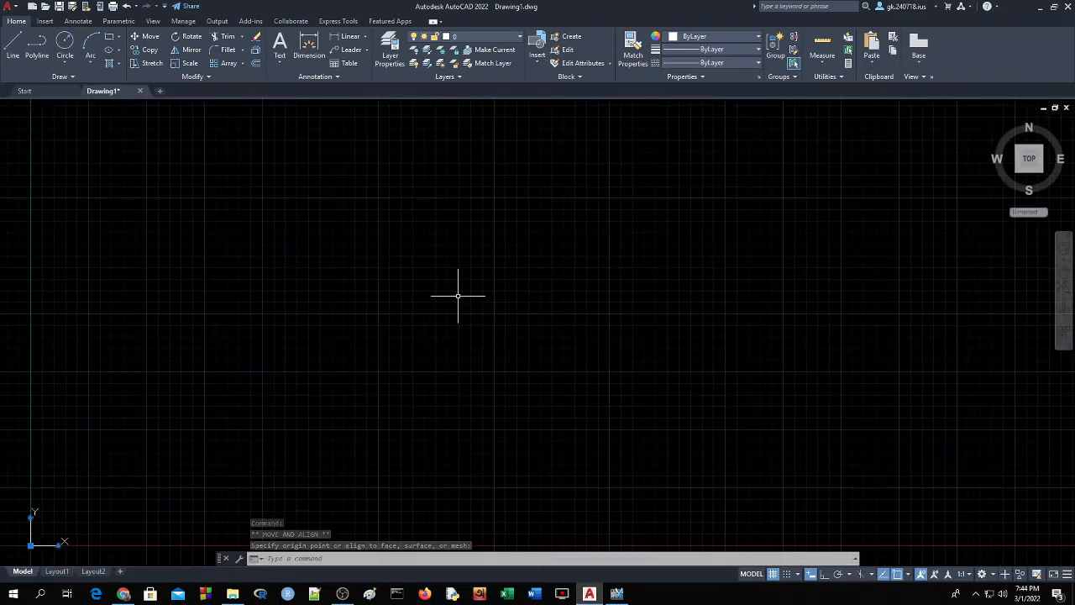
pyautogui.press('Escape')
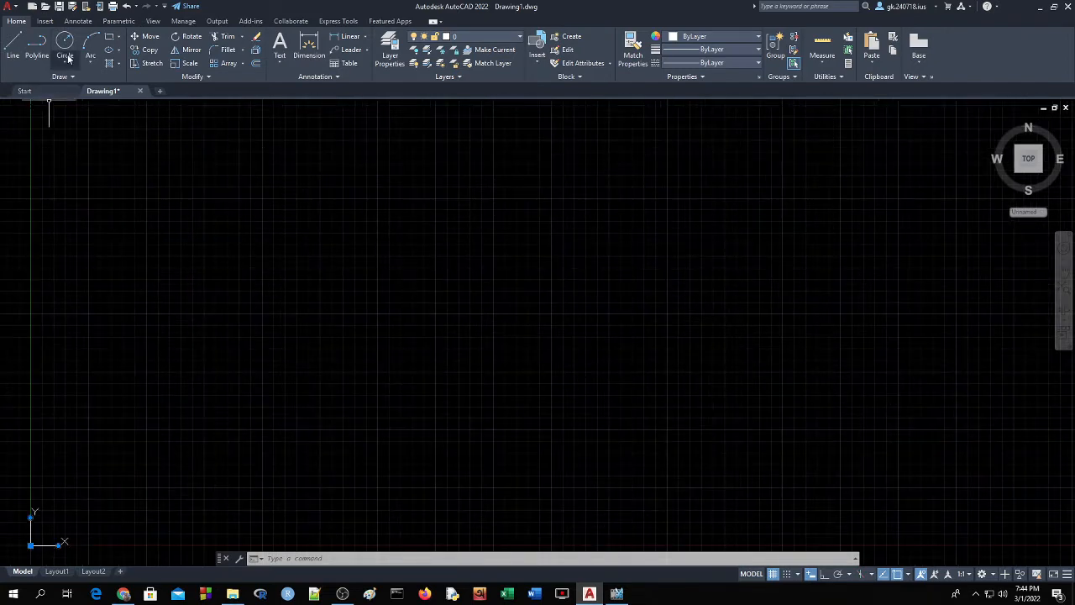
# Step: Turn on Ortho mode and draw a horizontal line 100 mm long across the middle of the drawing area
pyautogui.click(13, 44)
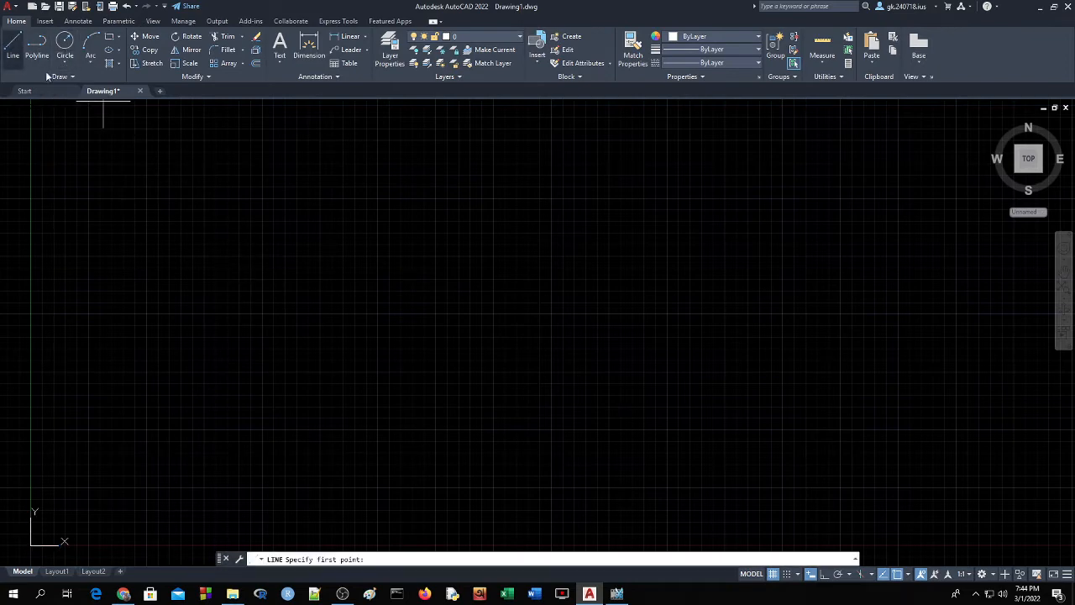
pyautogui.click(321, 333)
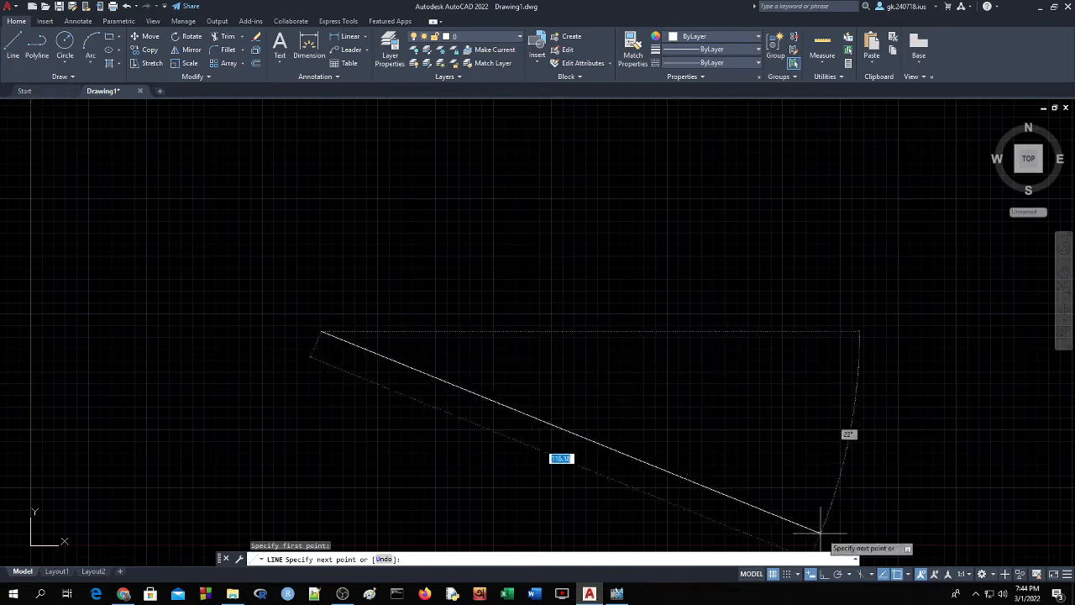
pyautogui.click(822, 575)
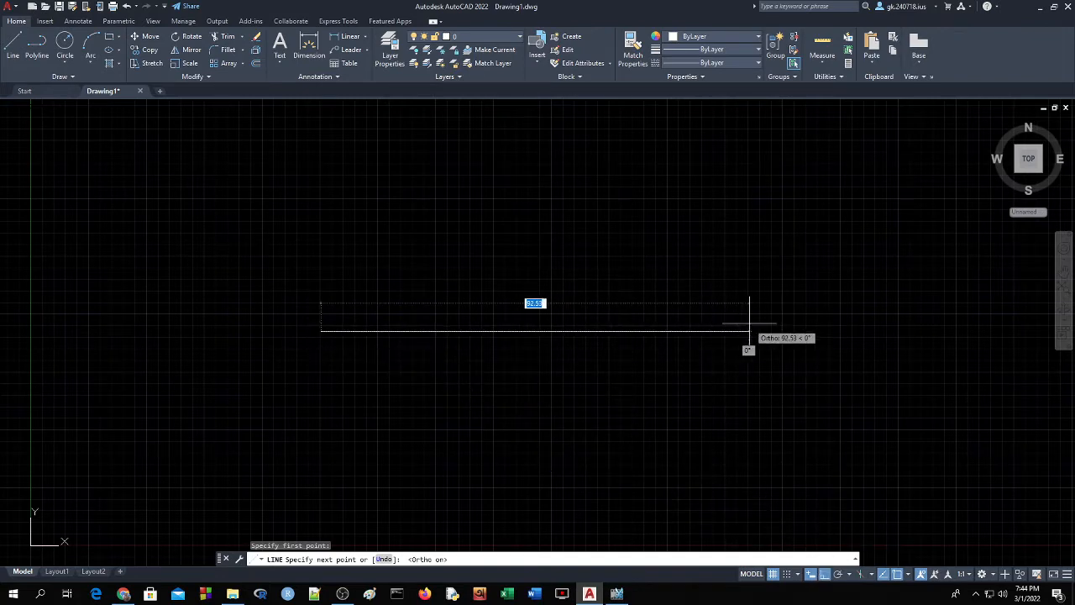
pyautogui.write('100')
pyautogui.press('Return')
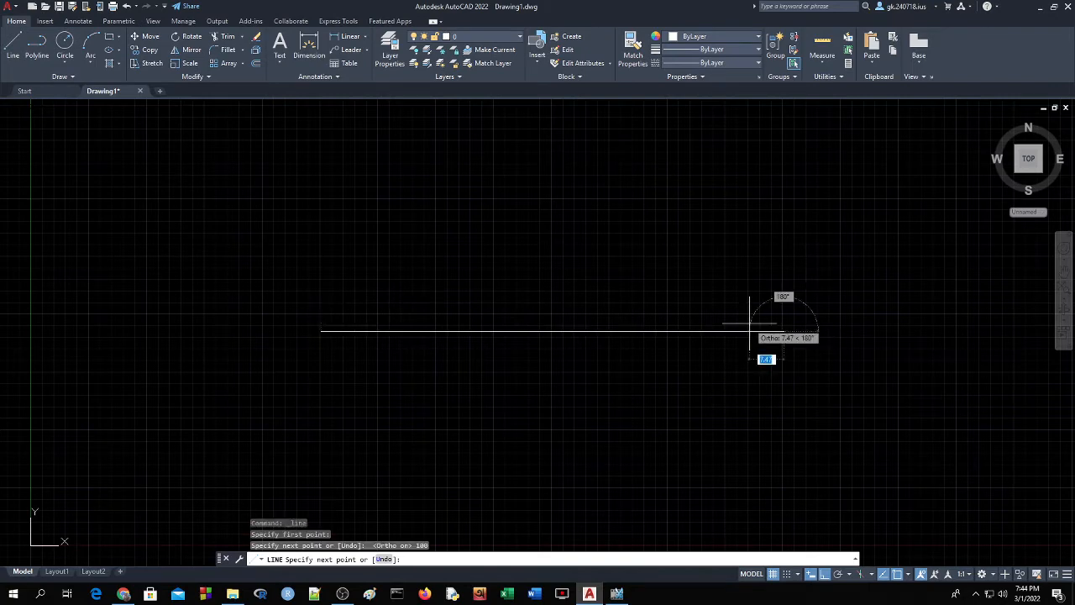
pyautogui.press('Return')
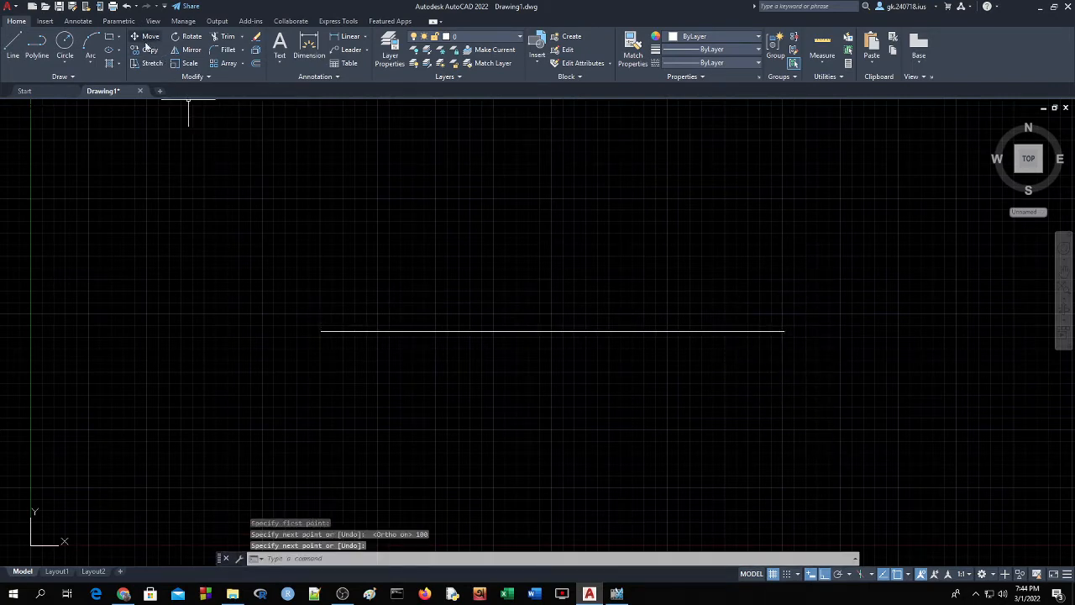
# Step: Draw a circle of radius 20 mm centred on the midpoint of the horizontal line
pyautogui.click(64, 43)
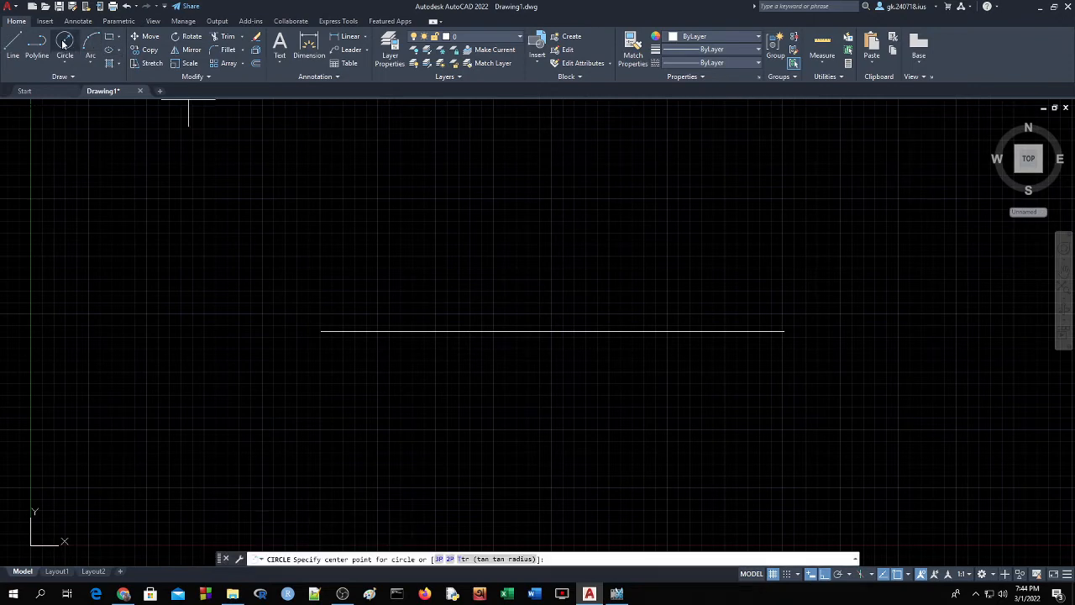
pyautogui.click(552, 331)
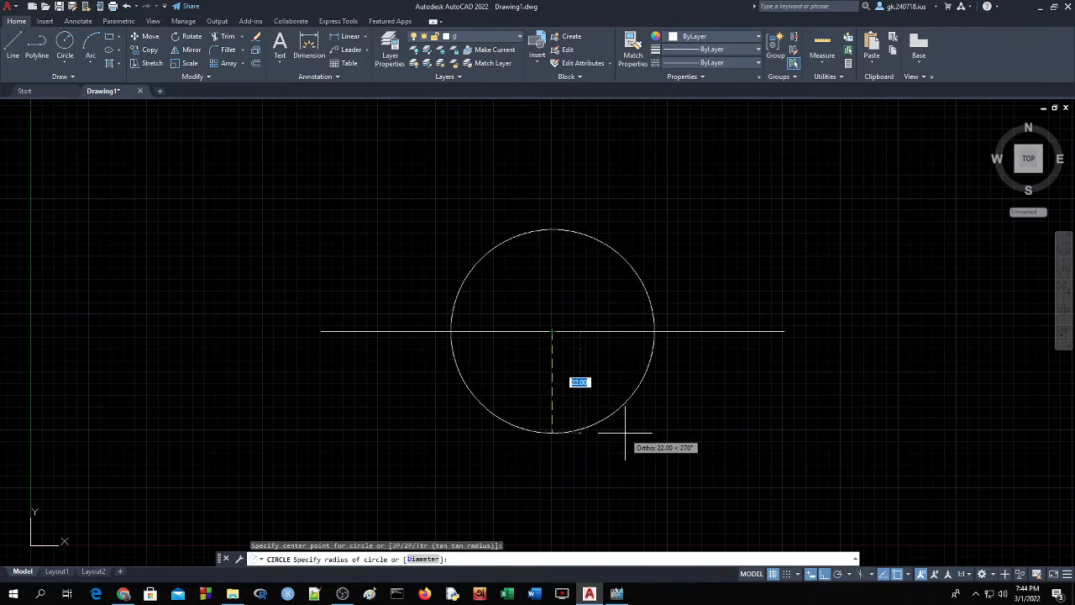
pyautogui.write('20')
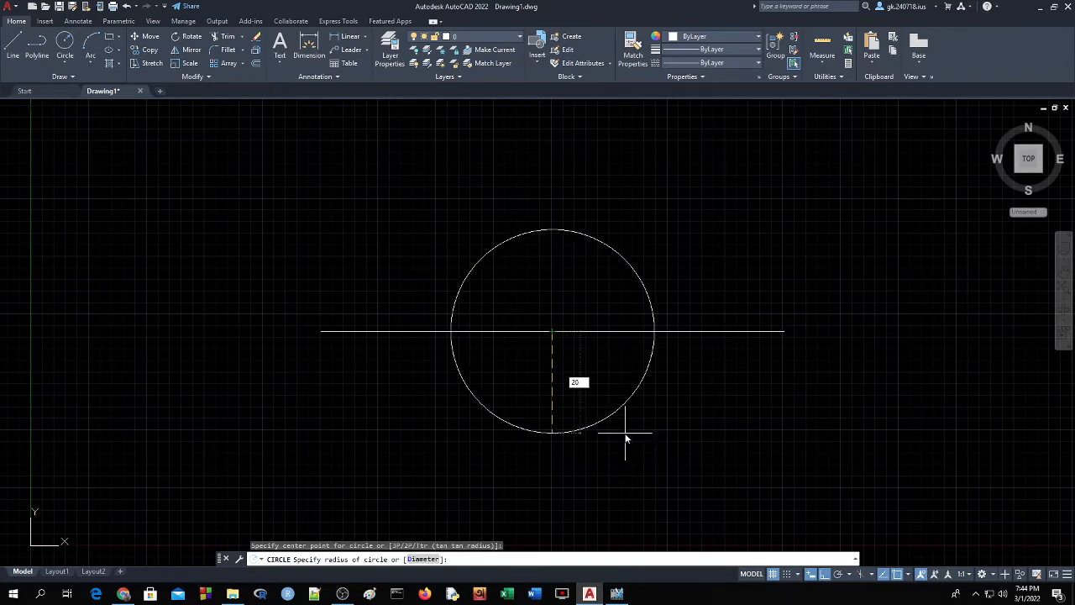
pyautogui.press('Return')
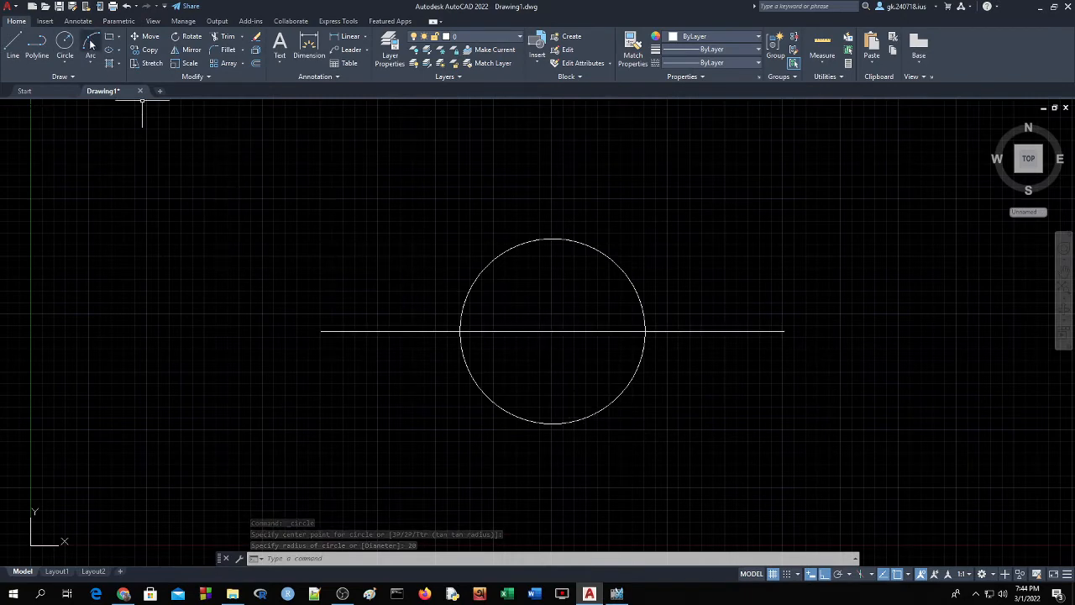
# Step: Draw a circle of radius 5 mm centred on each end of the horizontal line
pyautogui.click(65, 43)
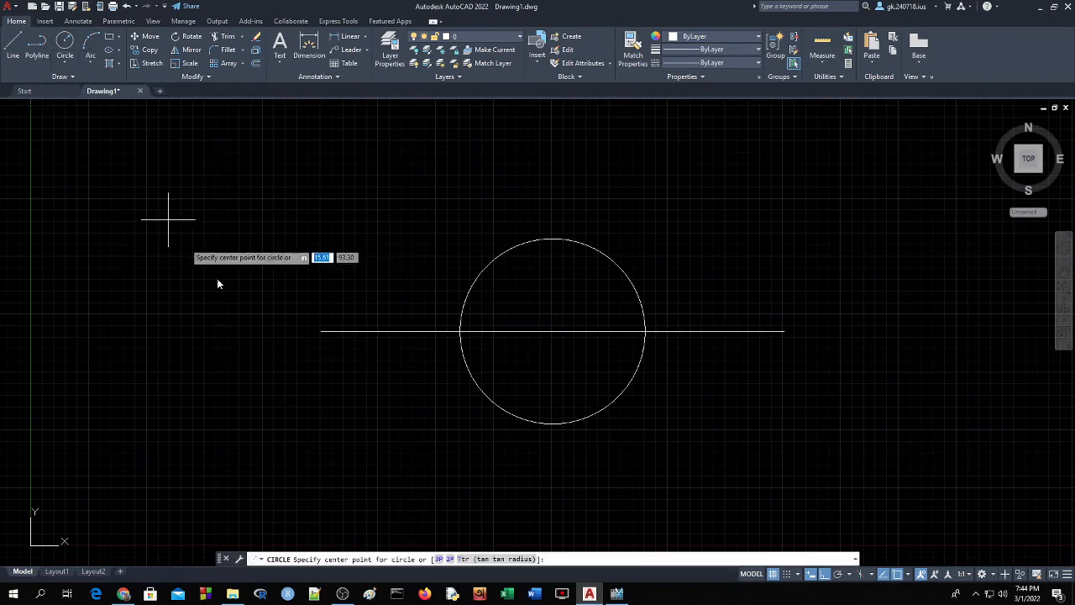
pyautogui.click(321, 331)
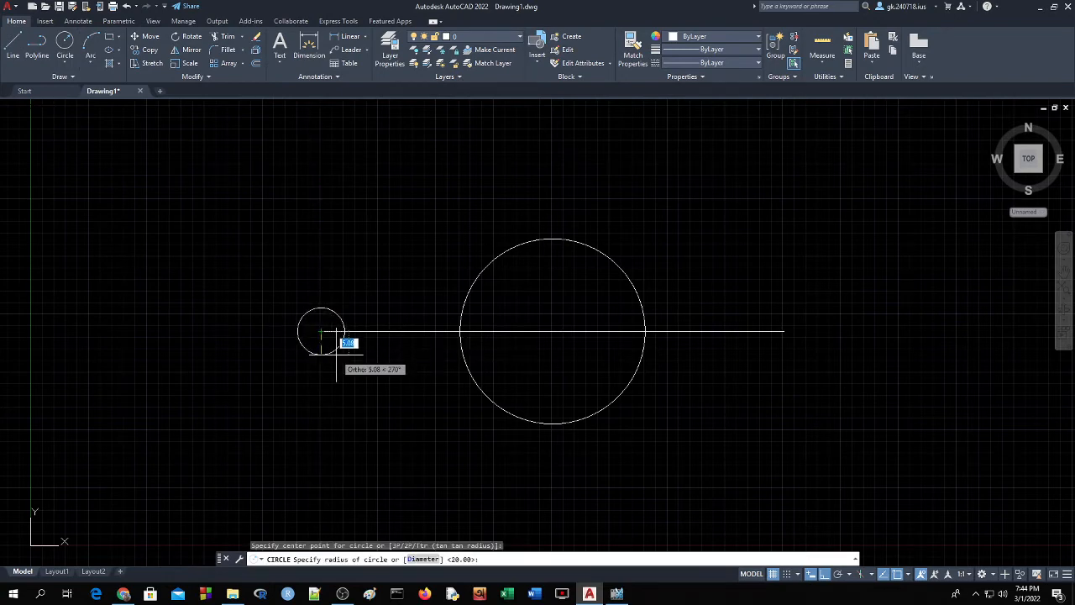
pyautogui.write('5')
pyautogui.press('Return')
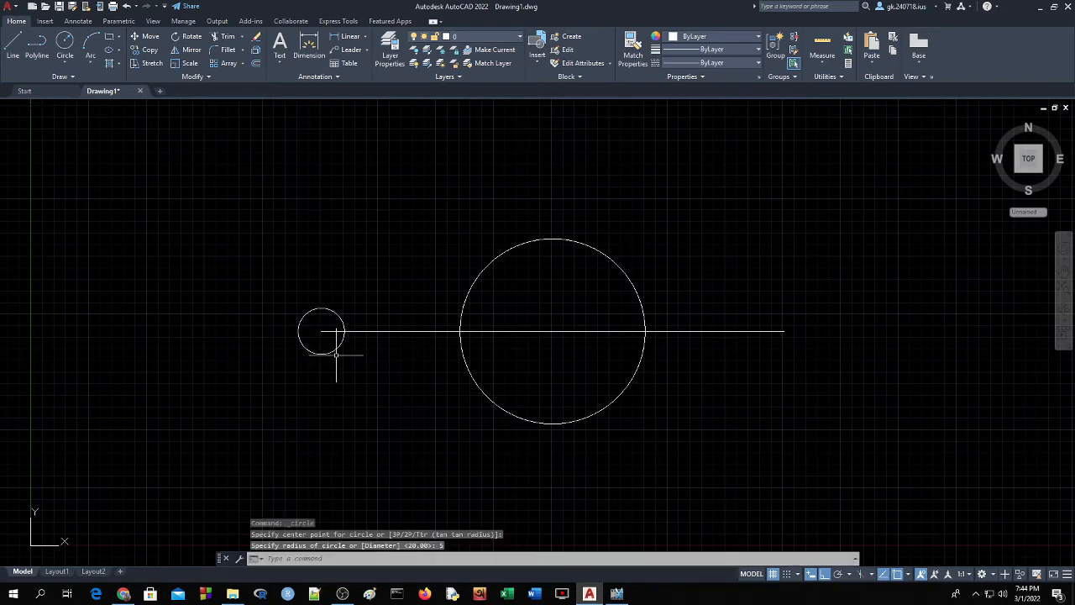
pyautogui.press('Return')
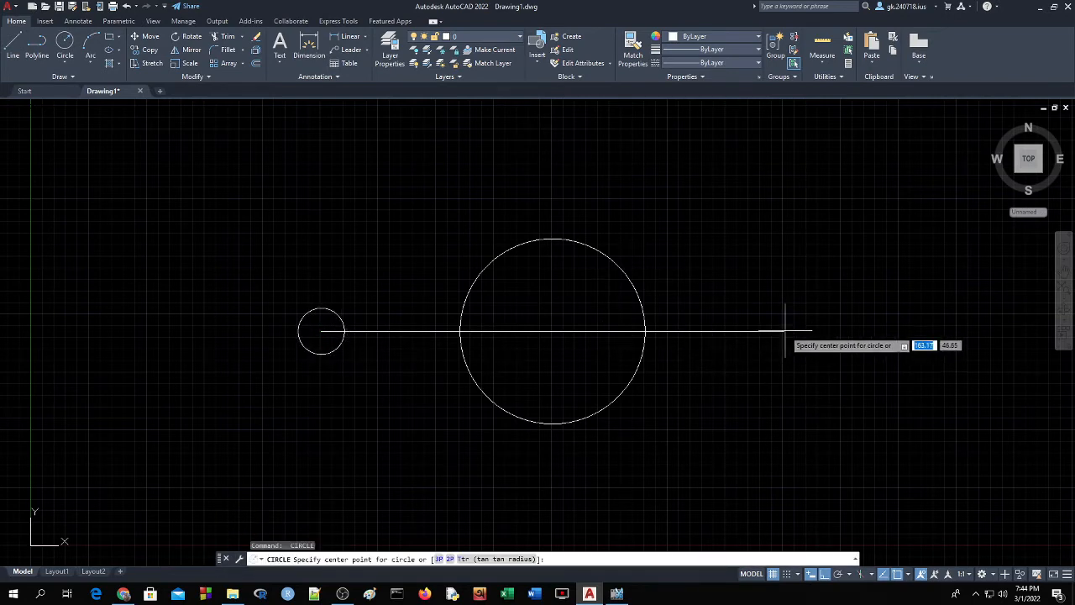
pyautogui.click(784, 331)
pyautogui.write('5')
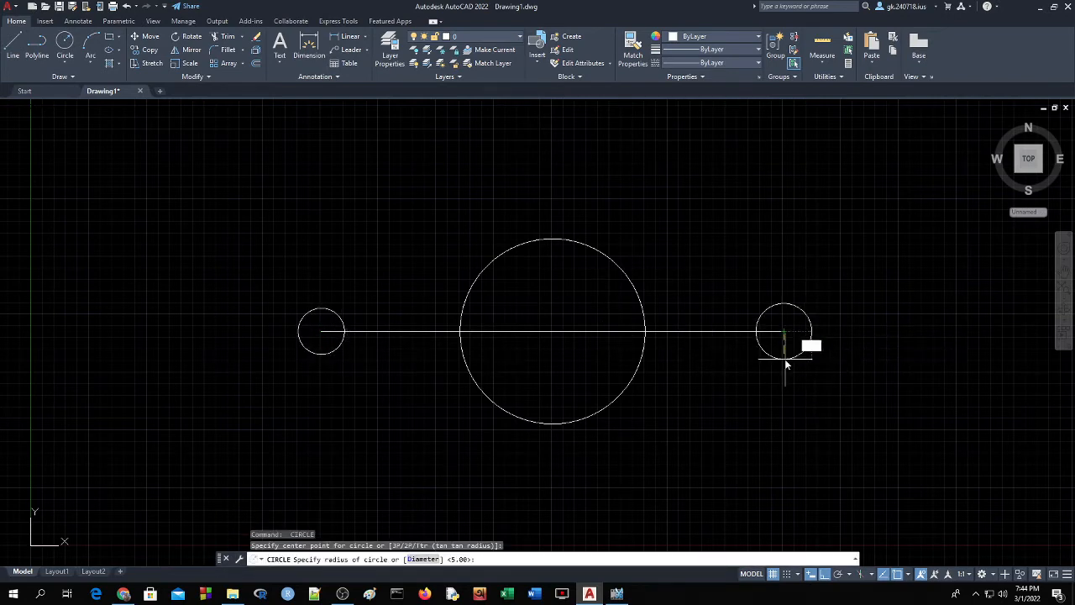
pyautogui.press('Return')
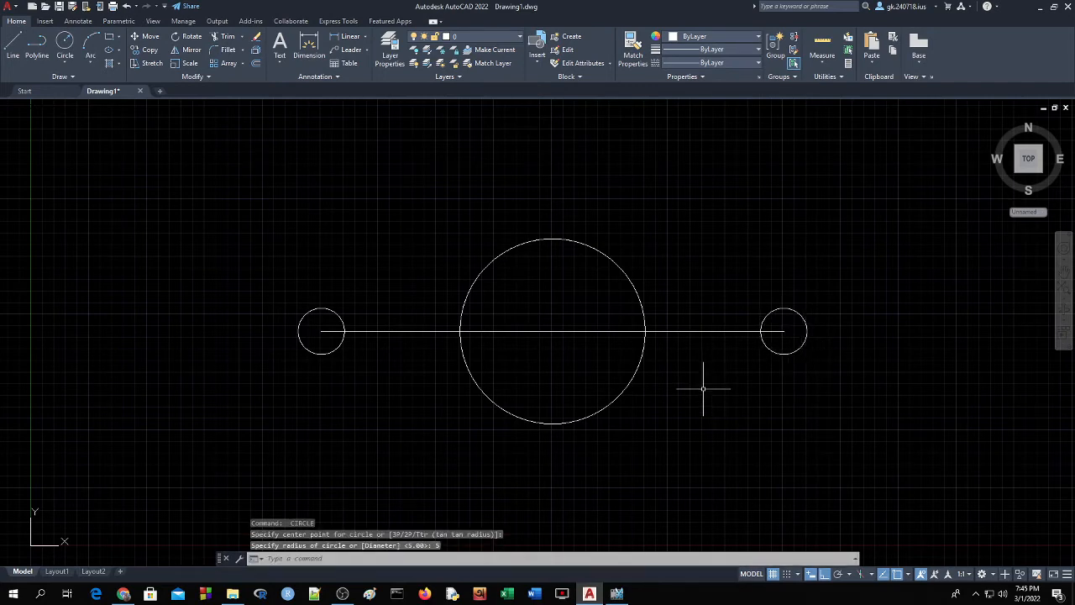
# Step: Using the Tangent object snap, draw upper and lower tangent lines from the left end circle to the central circle
pyautogui.click(908, 574)
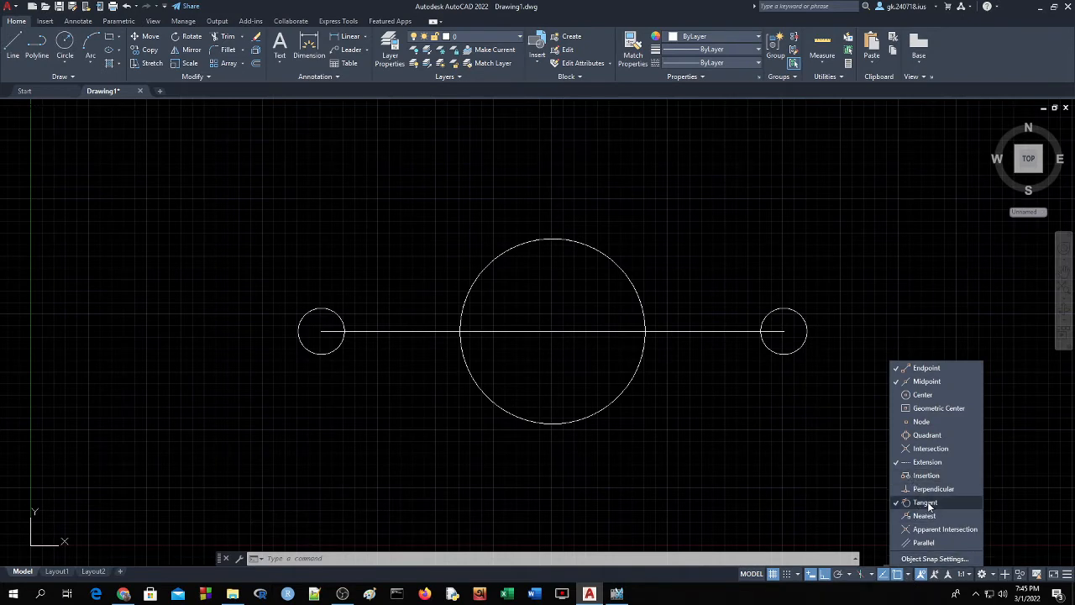
pyautogui.click(16, 39)
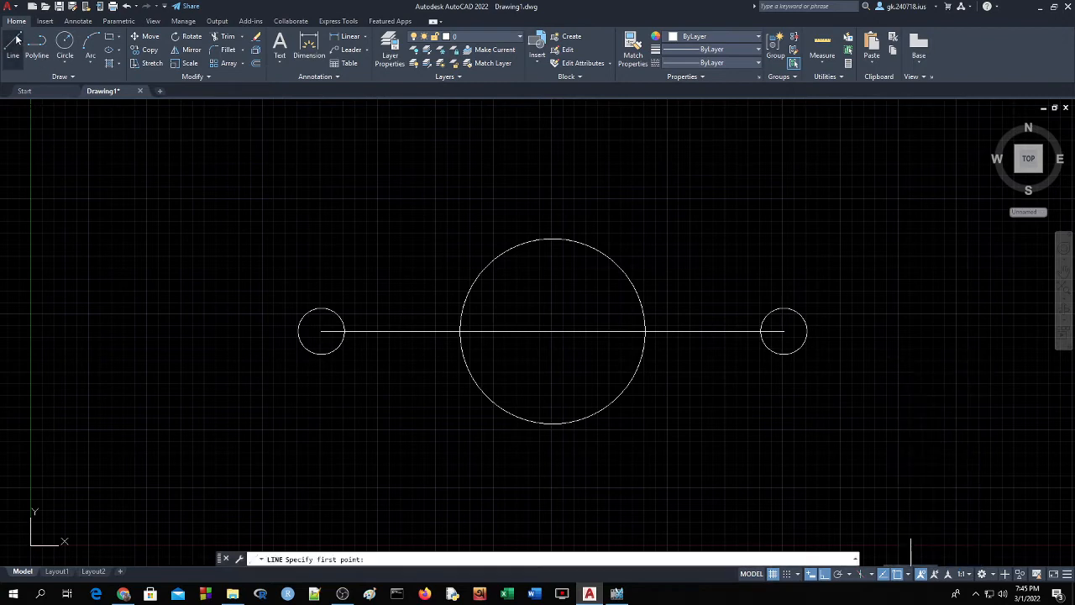
pyautogui.click(311, 308)
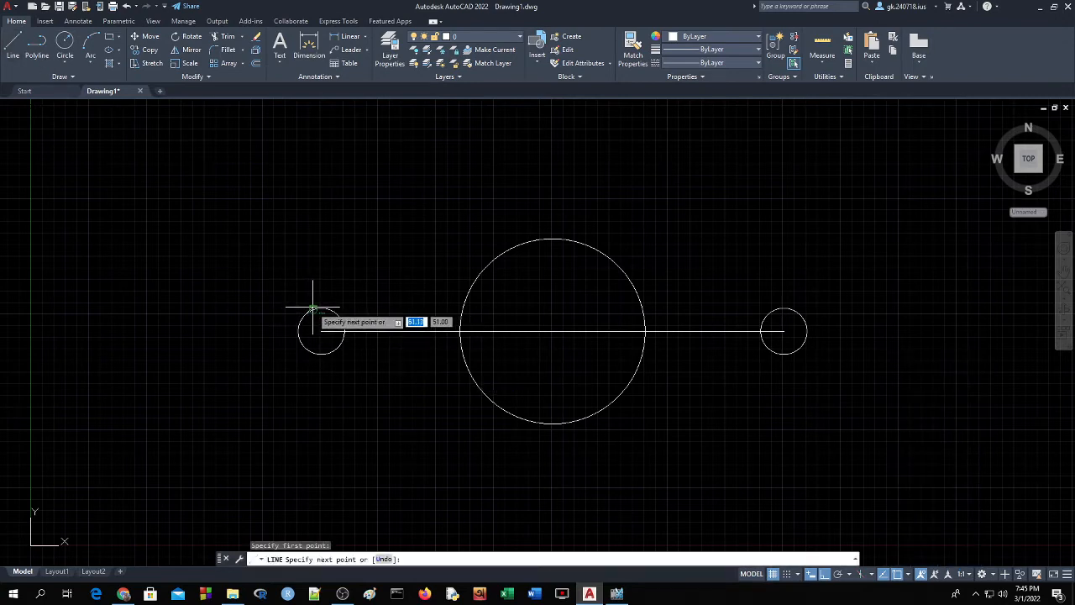
pyautogui.click(534, 241)
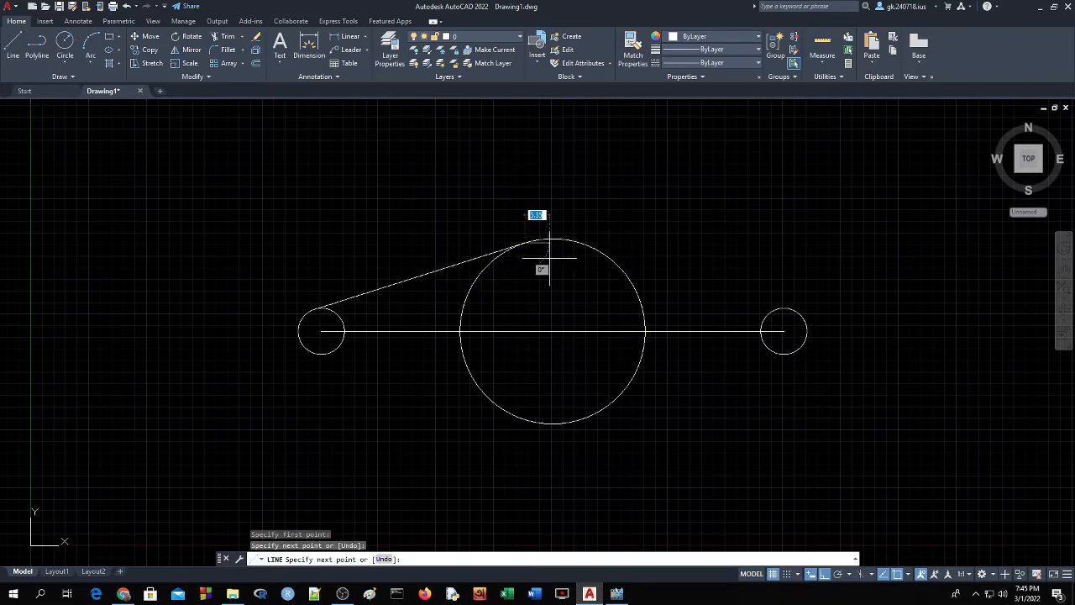
pyautogui.press('Return')
pyautogui.press('Return')
pyautogui.click(319, 351)
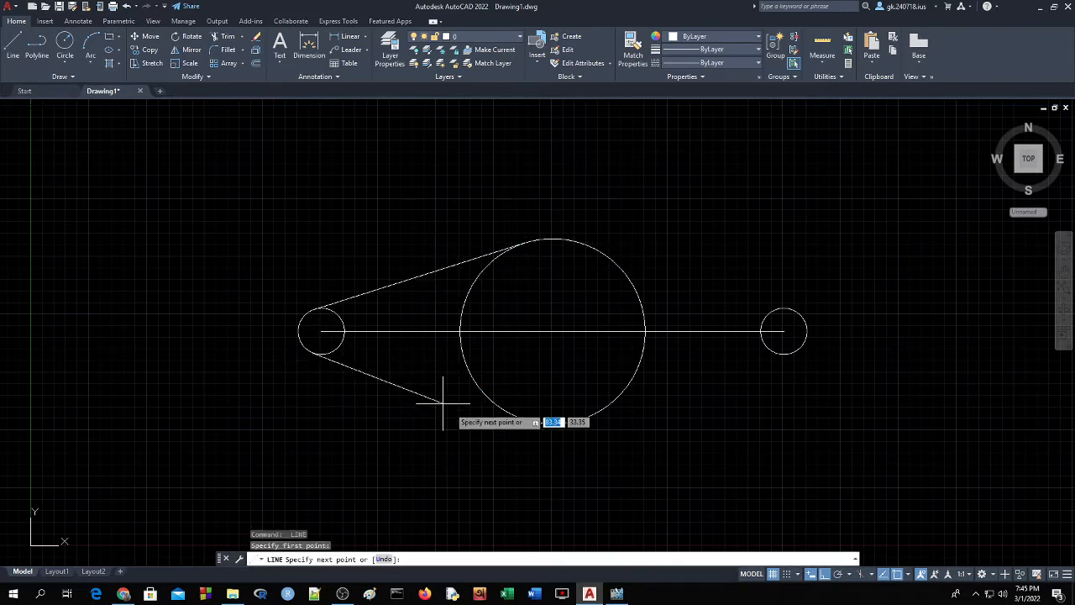
pyautogui.click(528, 420)
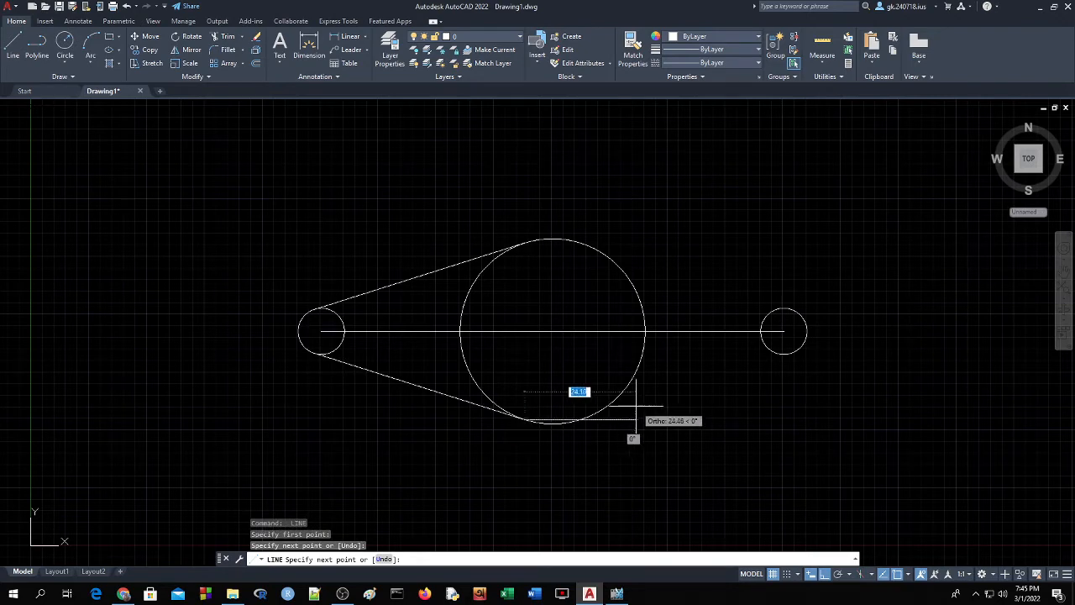
pyautogui.press('Return')
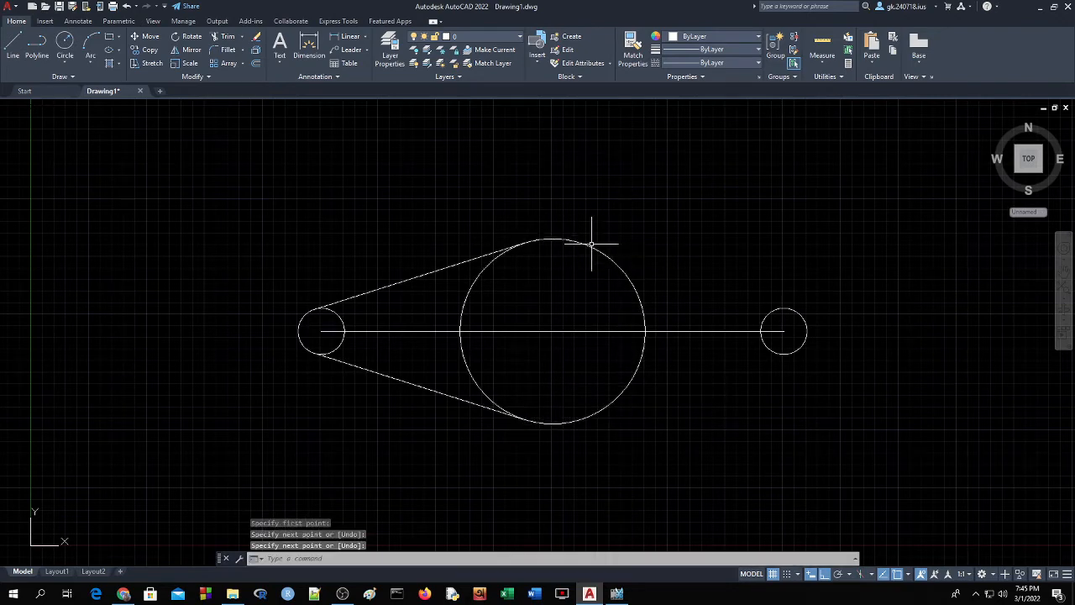
# Step: Draw upper and lower tangent lines from the right end circle to the central circle
pyautogui.press('Return')
pyautogui.click(784, 308)
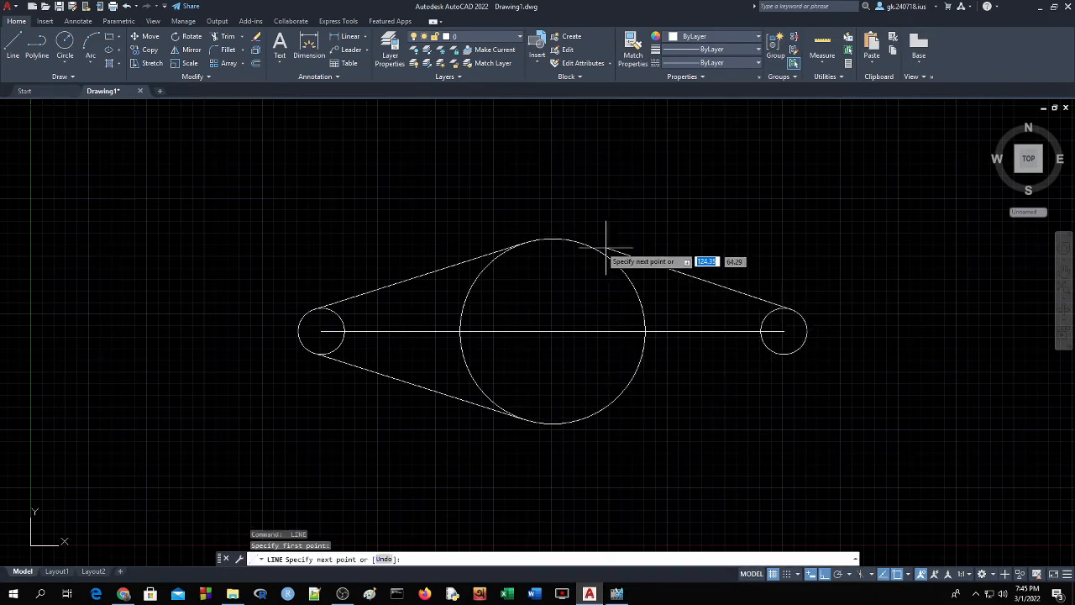
pyautogui.click(563, 240)
pyautogui.press('Return')
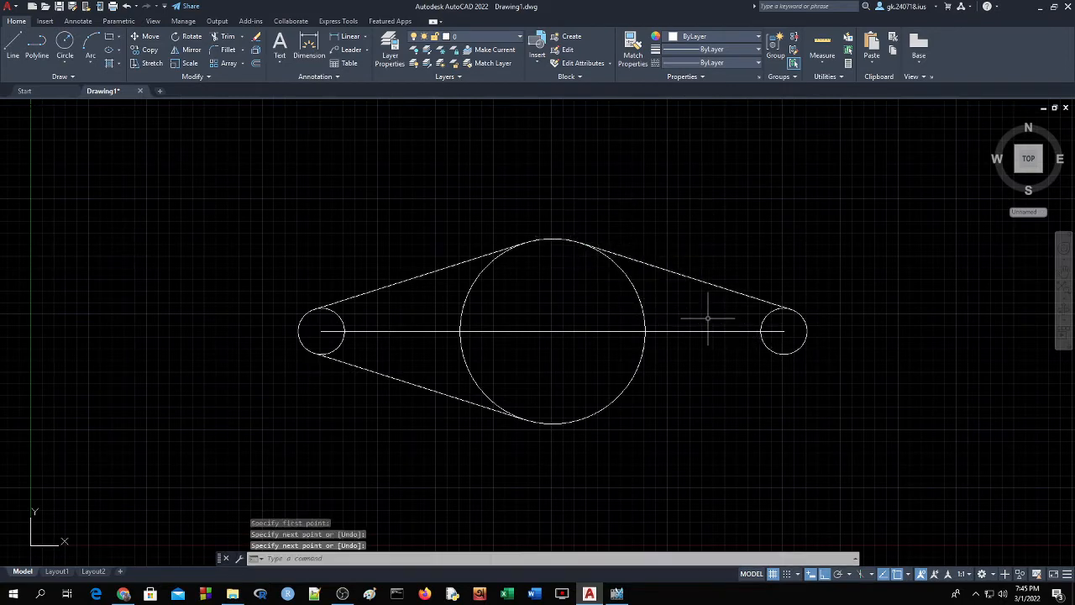
pyautogui.press('Return')
pyautogui.click(784, 355)
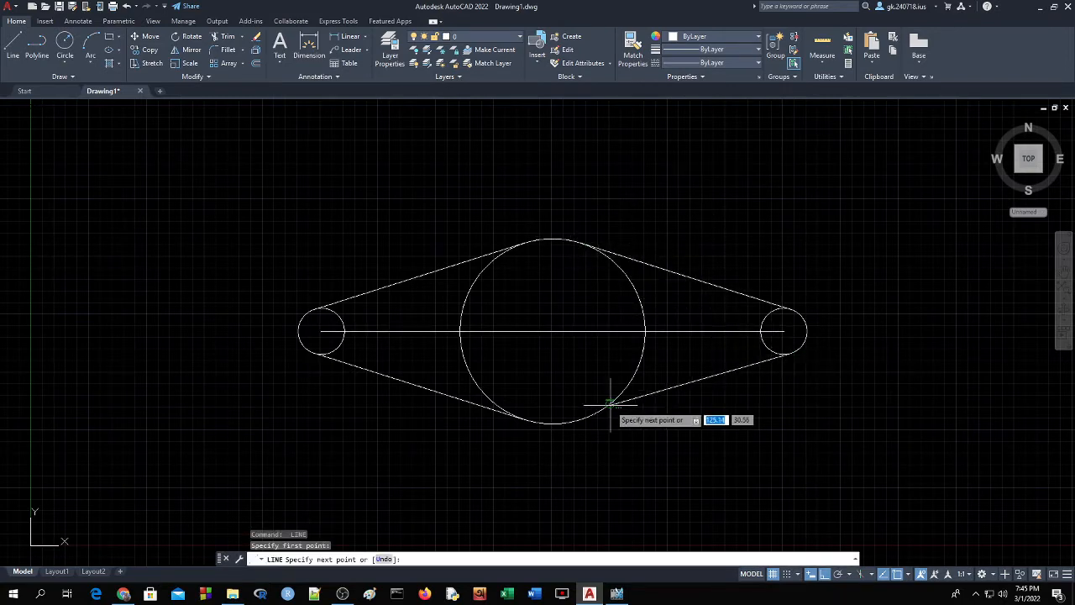
pyautogui.click(569, 420)
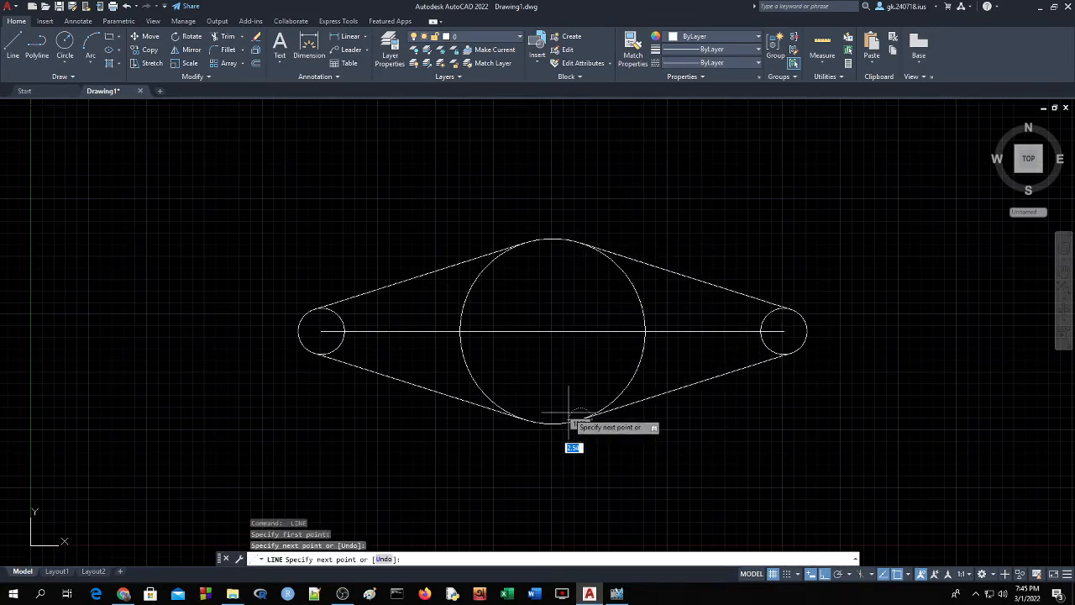
pyautogui.press('Return')
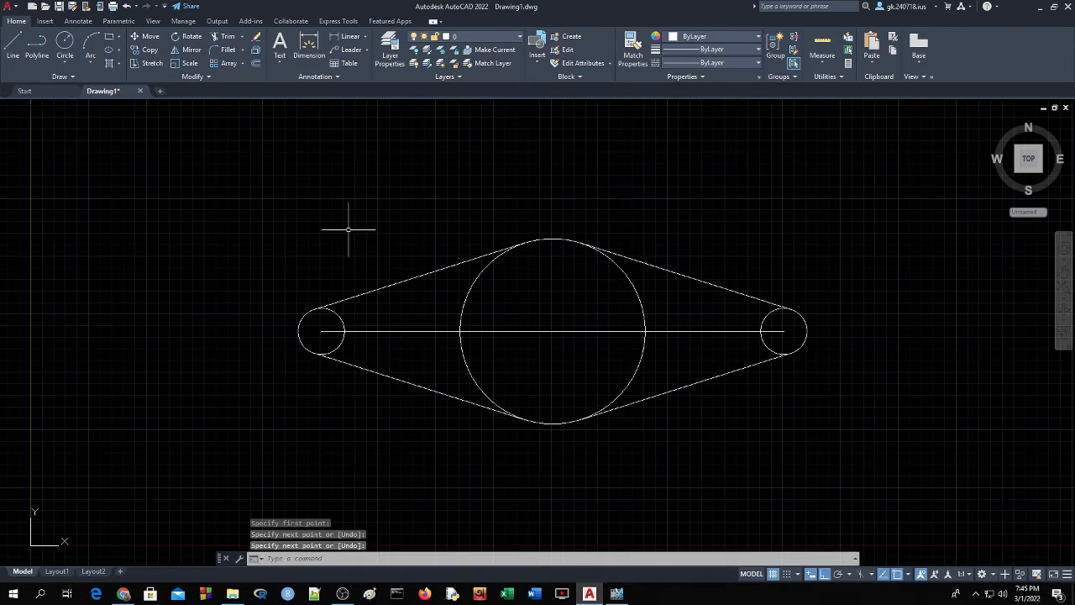
pyautogui.click(223, 36)
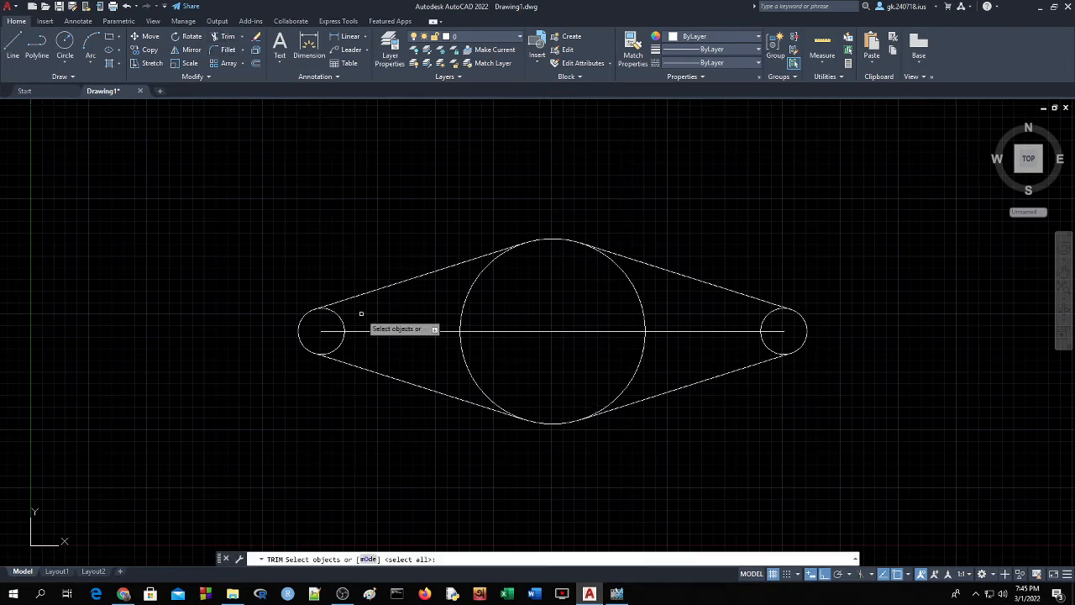
pyautogui.click(392, 332)
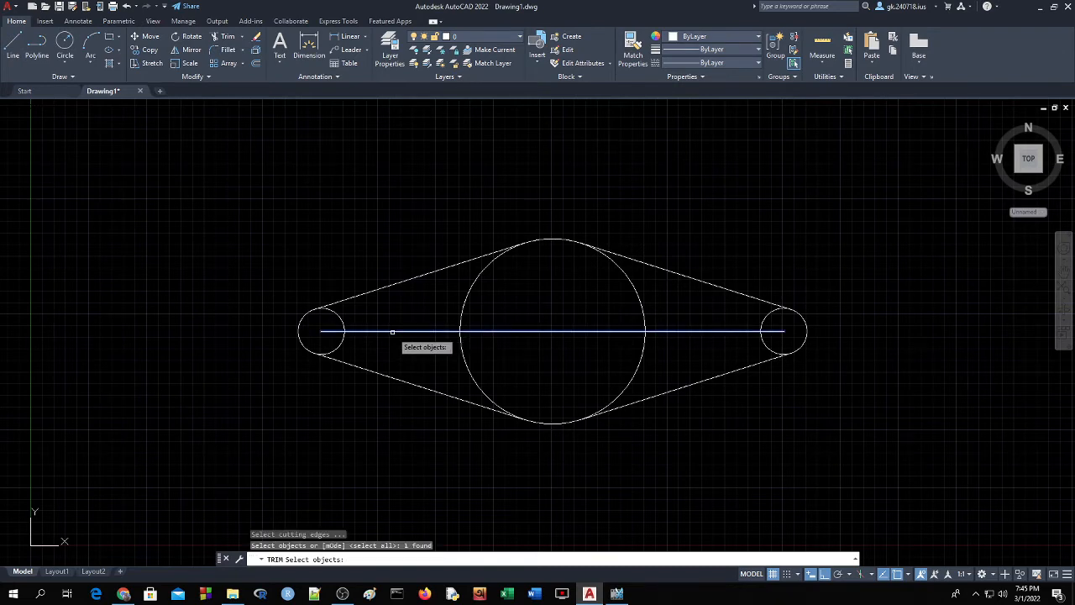
pyautogui.click(420, 339)
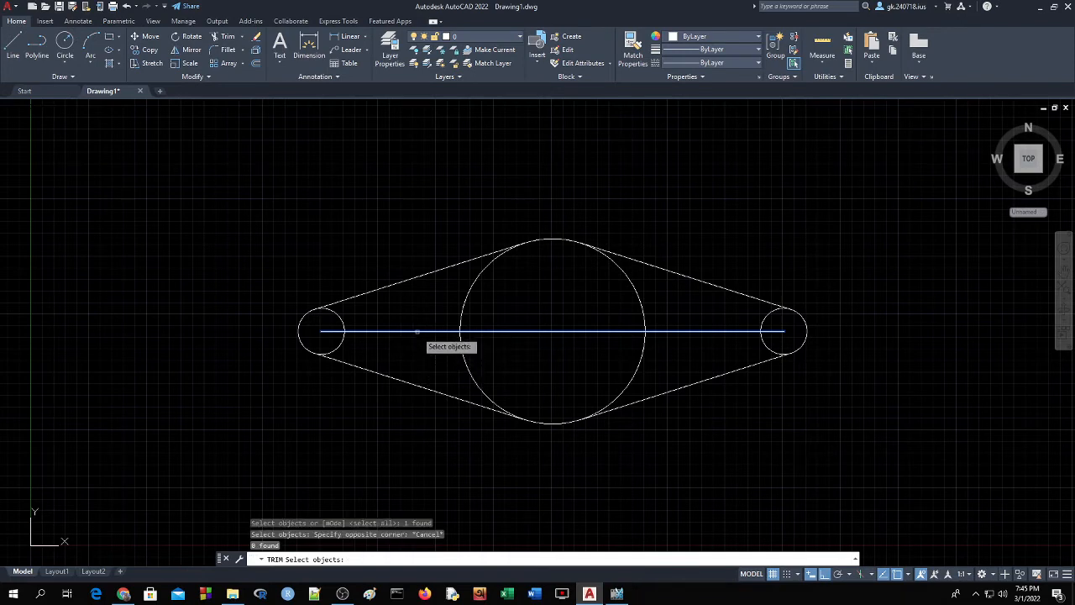
pyautogui.press('Escape')
pyautogui.press('Escape')
# Step: Erase the horizontal centre line running through the three circles
pyautogui.click(418, 331)
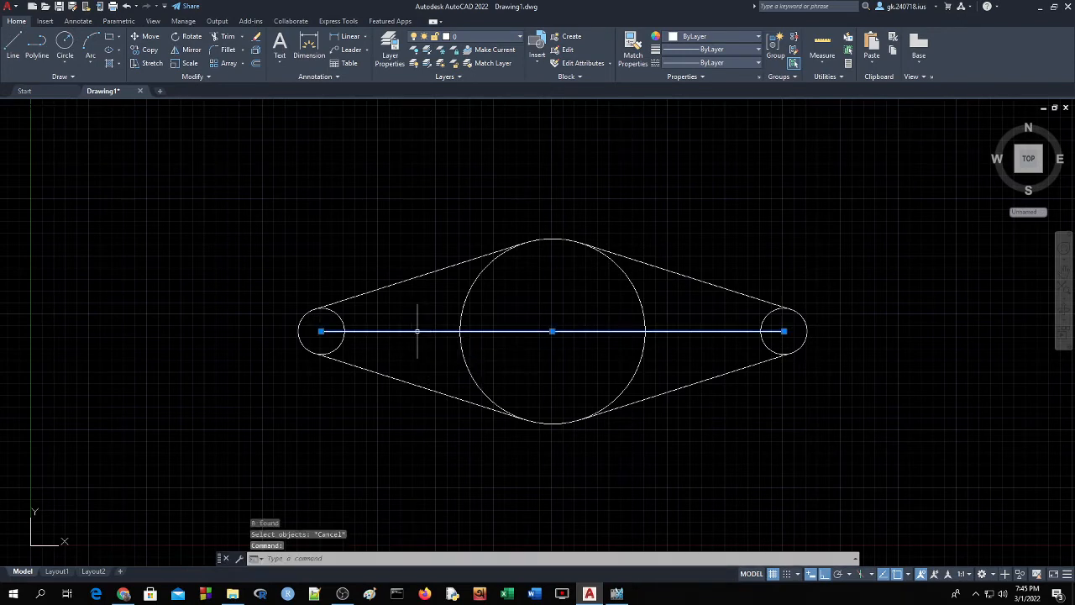
pyautogui.press('Delete')
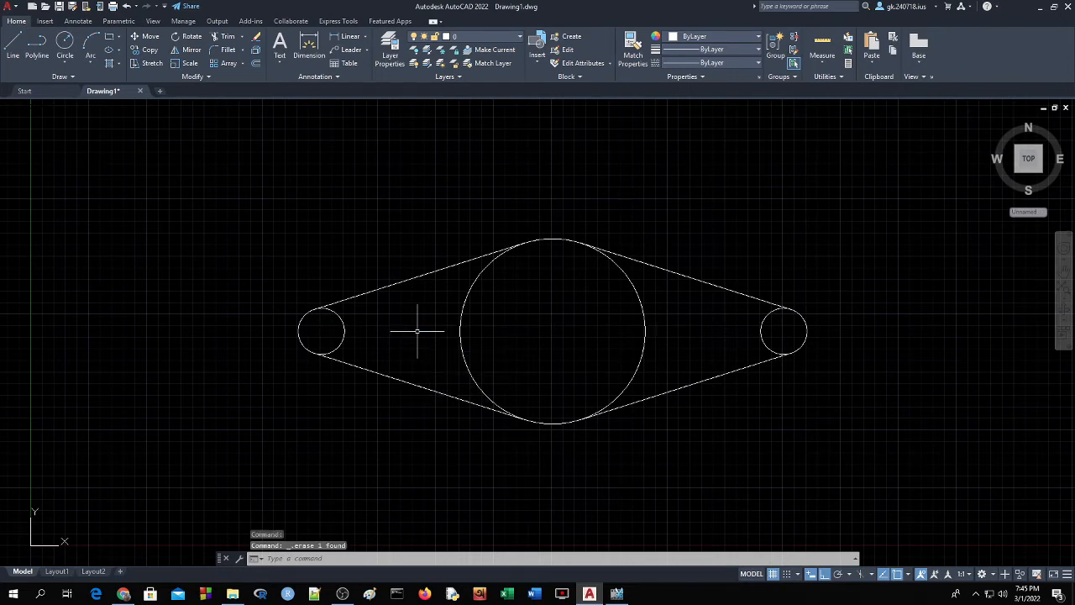
# Step: Enable the Center object snap and draw a circle of radius 2.5 mm concentric with the left end circle
pyautogui.click(64, 43)
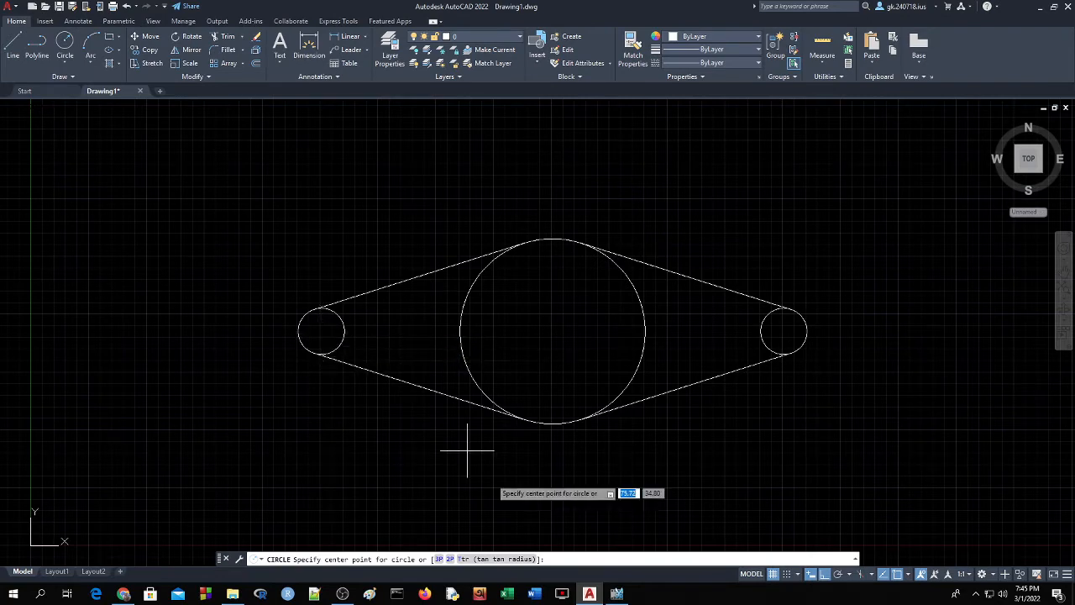
pyautogui.click(909, 574)
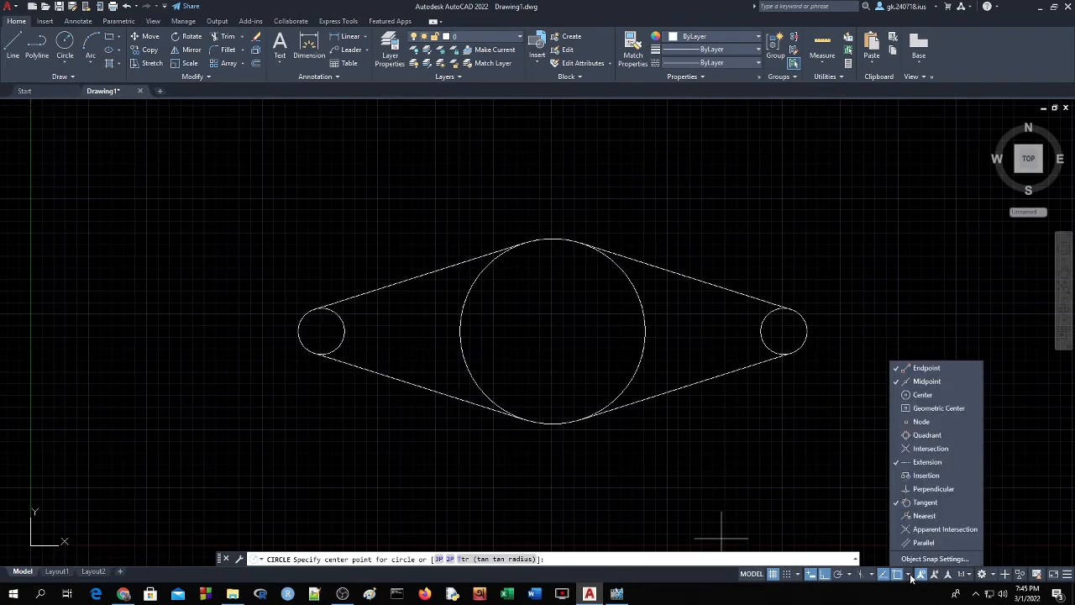
pyautogui.click(922, 394)
pyautogui.click(348, 344)
pyautogui.click(322, 332)
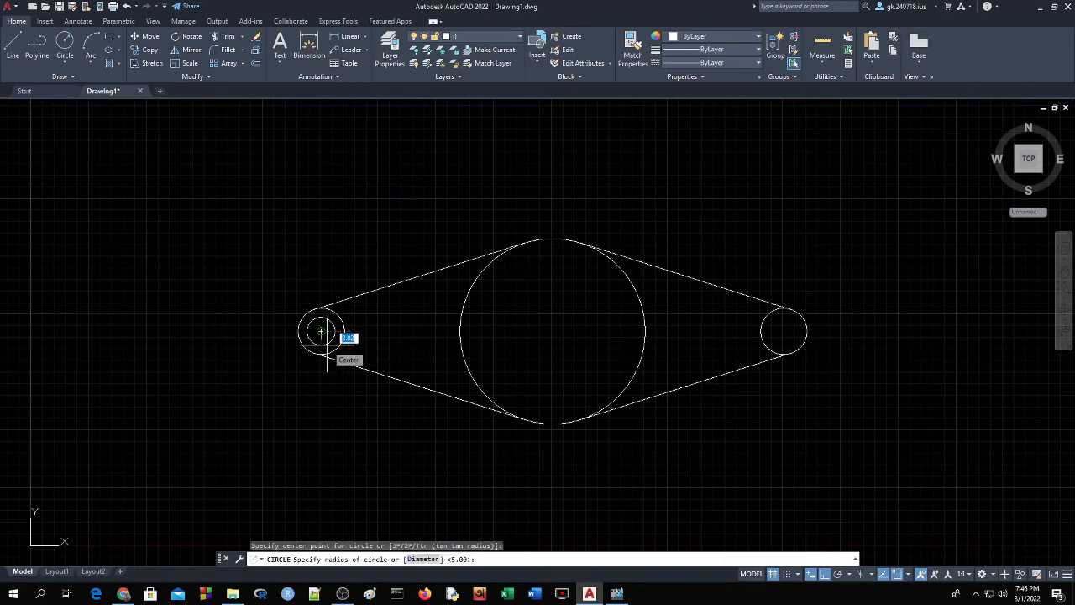
pyautogui.write('3')
pyautogui.press('Return')
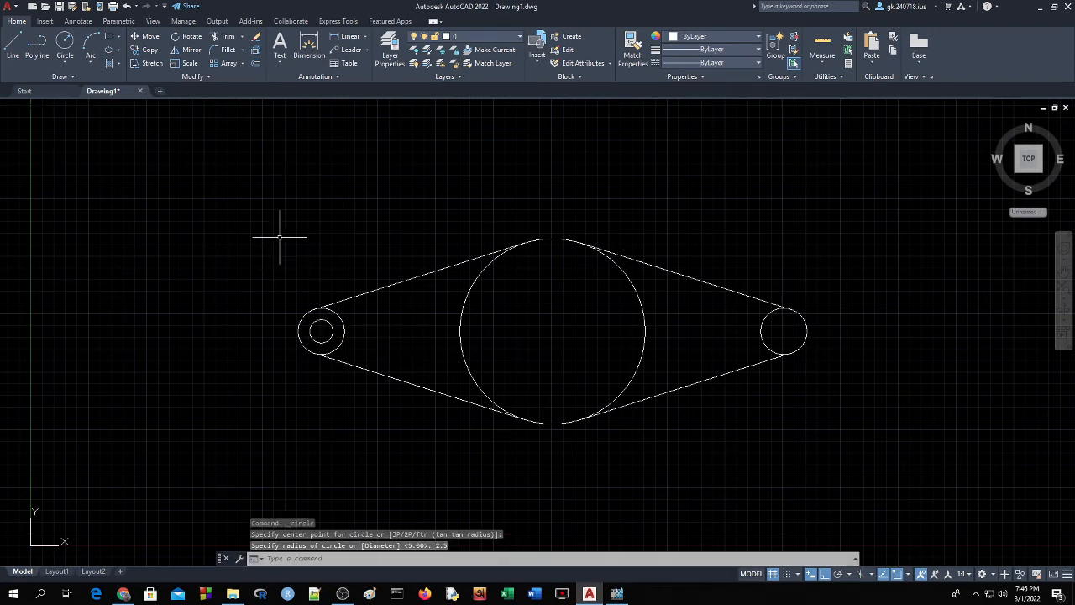
# Step: Draw a circle of radius 2.5 mm concentric with the right end circle
pyautogui.press('Return')
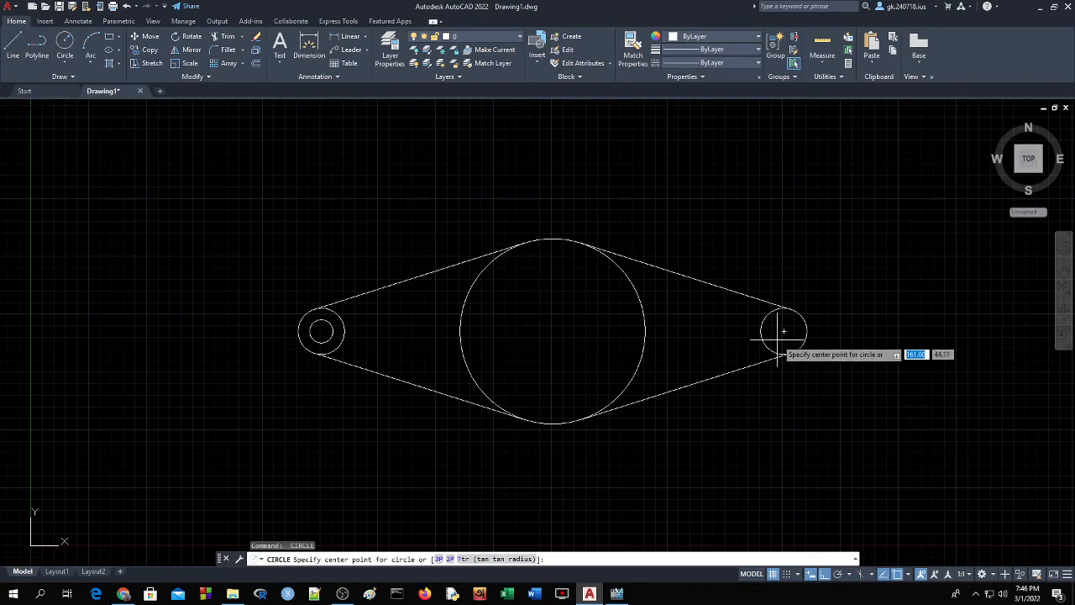
pyautogui.click(783, 332)
pyautogui.write('2.5')
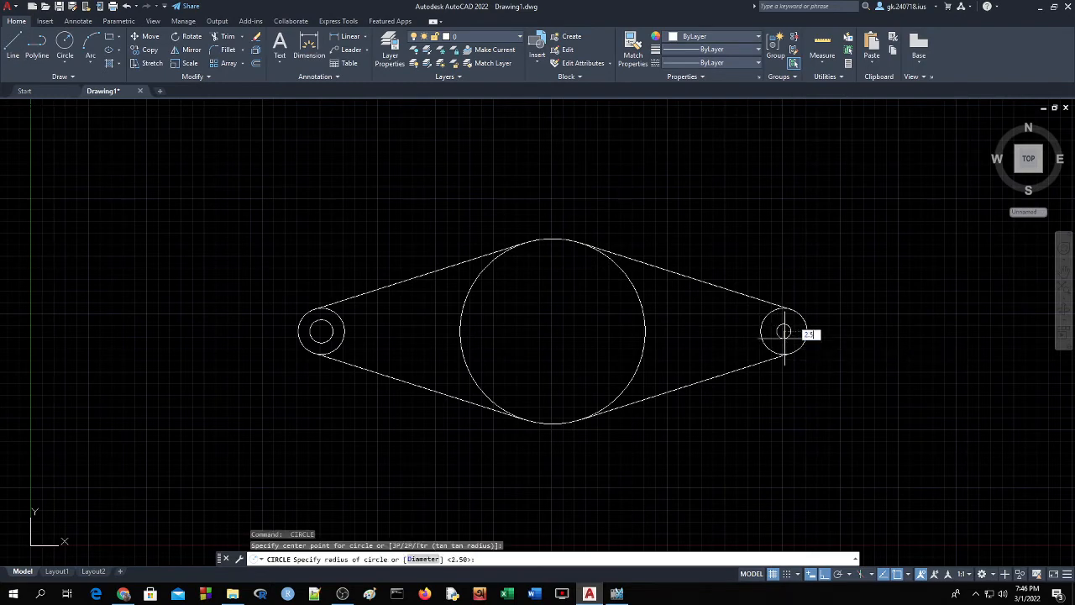
pyautogui.press('Return')
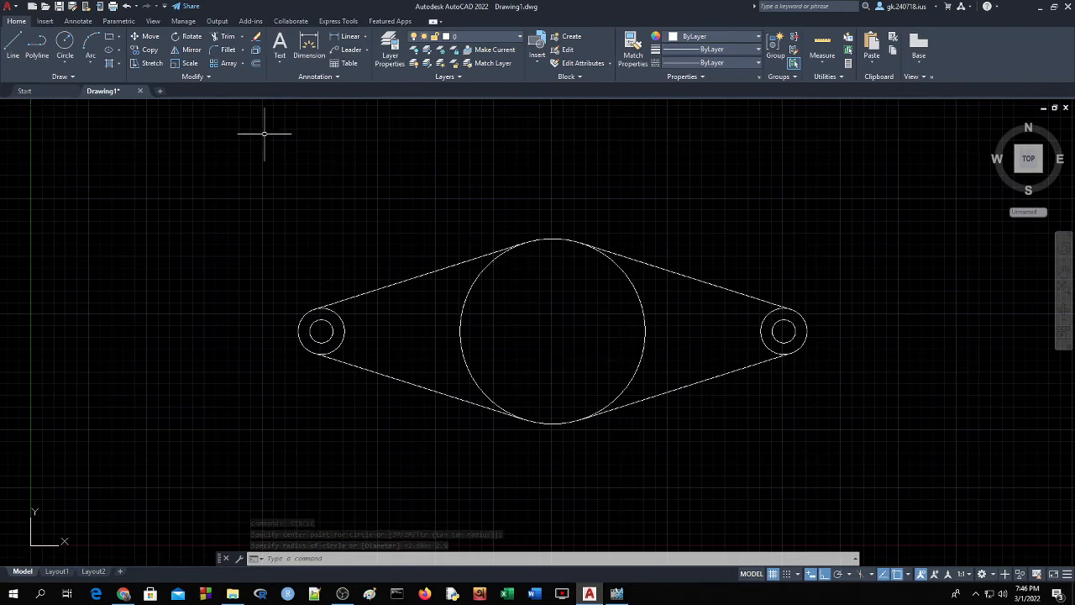
# Step: Draw a circle of radius 5 mm at the centre of the large central circle
pyautogui.write('c')
pyautogui.press('Return')
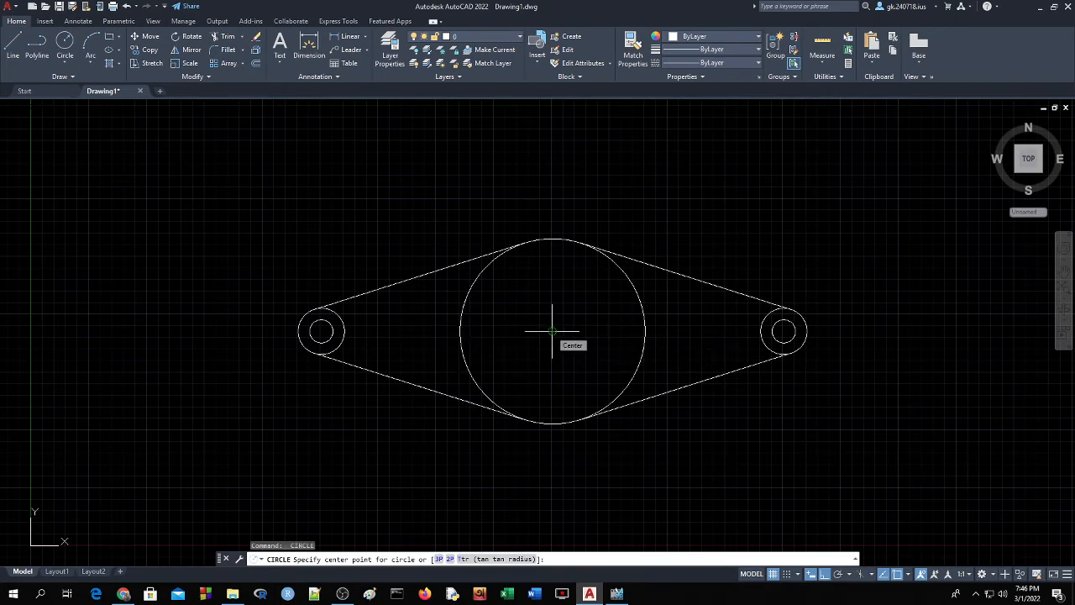
pyautogui.click(552, 332)
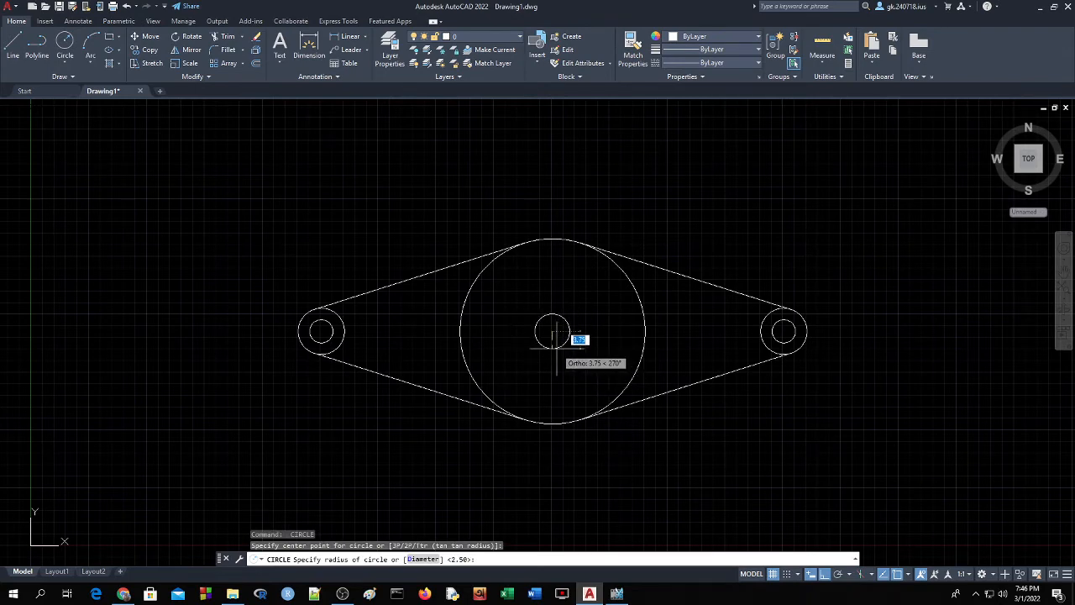
pyautogui.write('5')
pyautogui.press('Return')
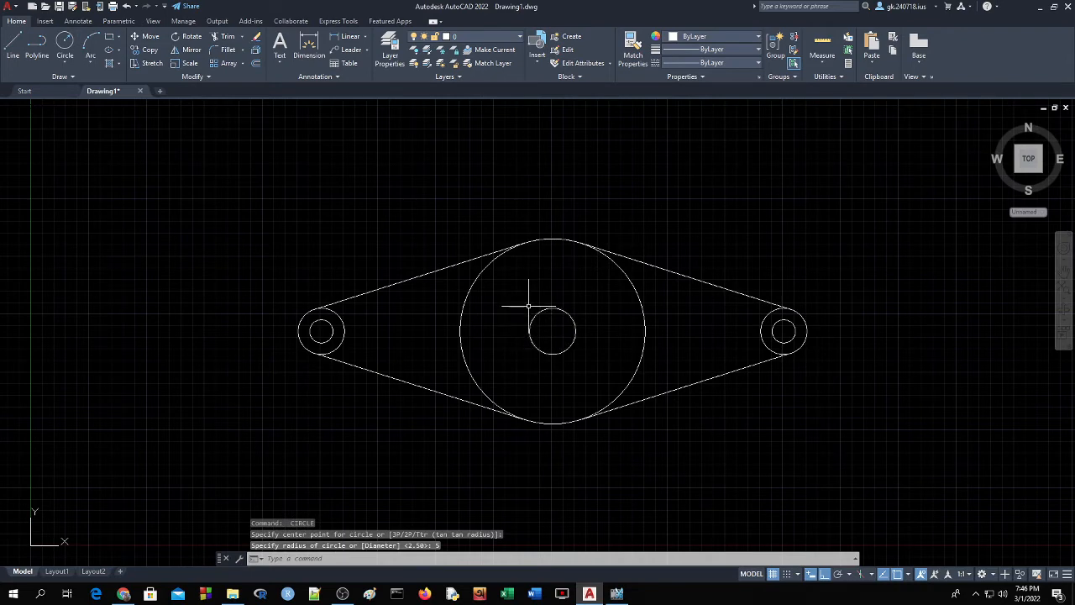
# Step: Try to draw a vertical line from the inner central circle up to the large circle's uppermost point, and undo the attempt
pyautogui.click(13, 46)
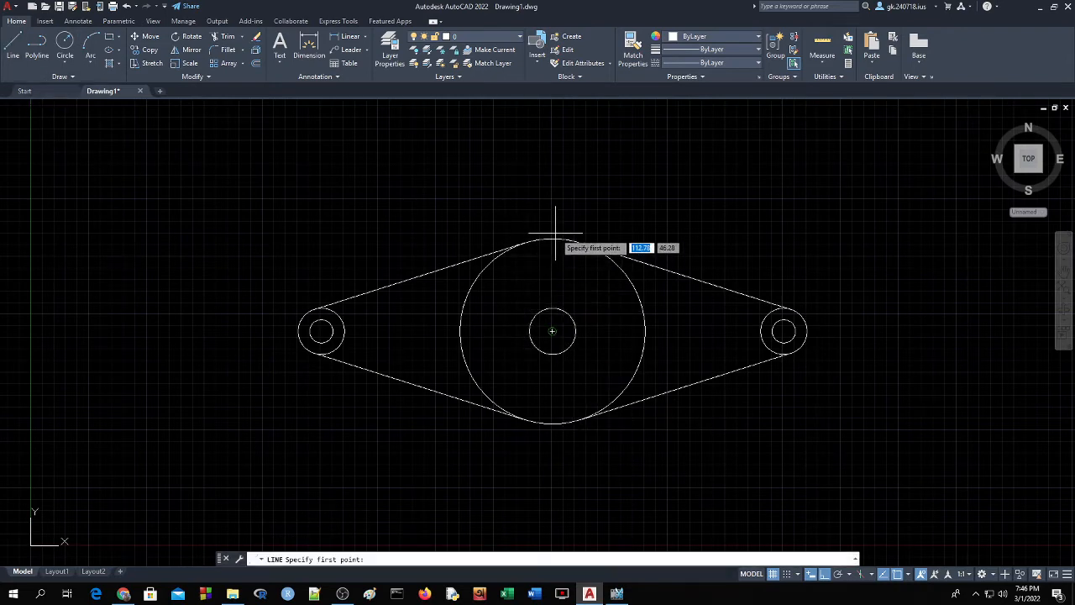
pyautogui.click(552, 308)
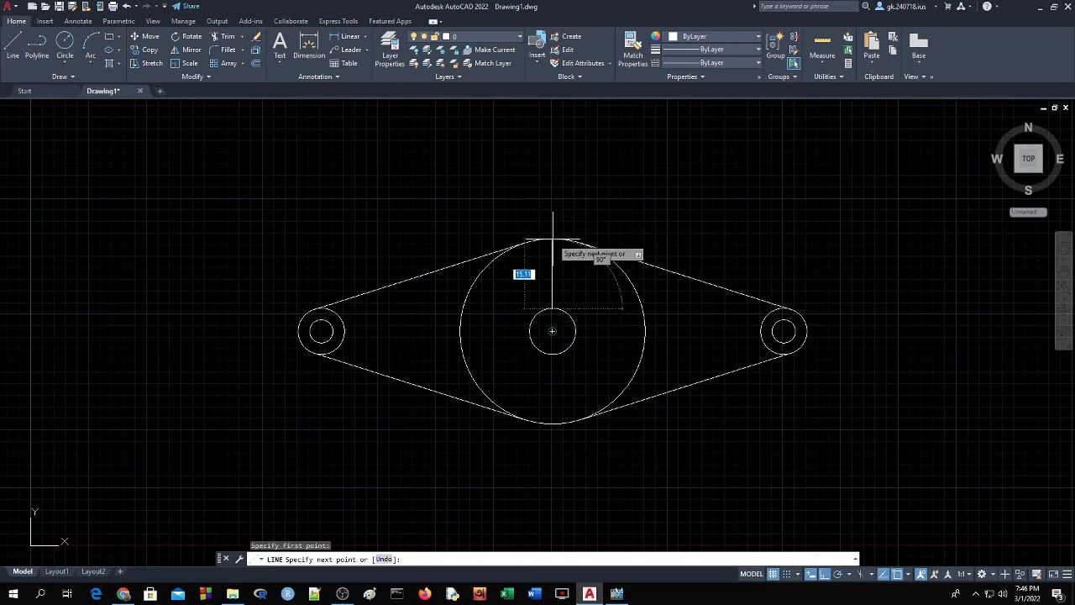
pyautogui.click(552, 241)
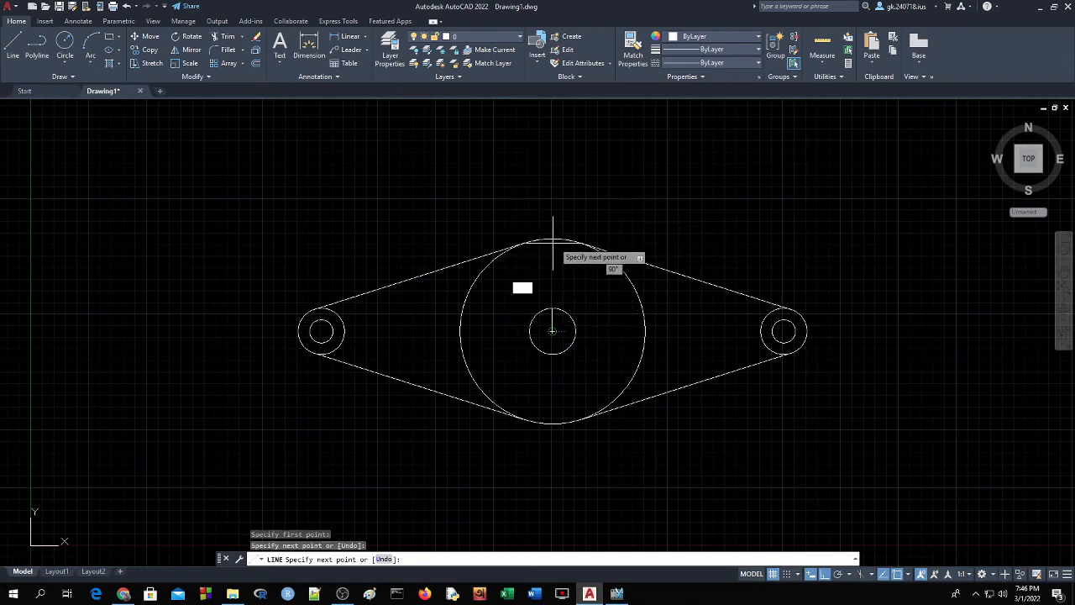
pyautogui.click(552, 241)
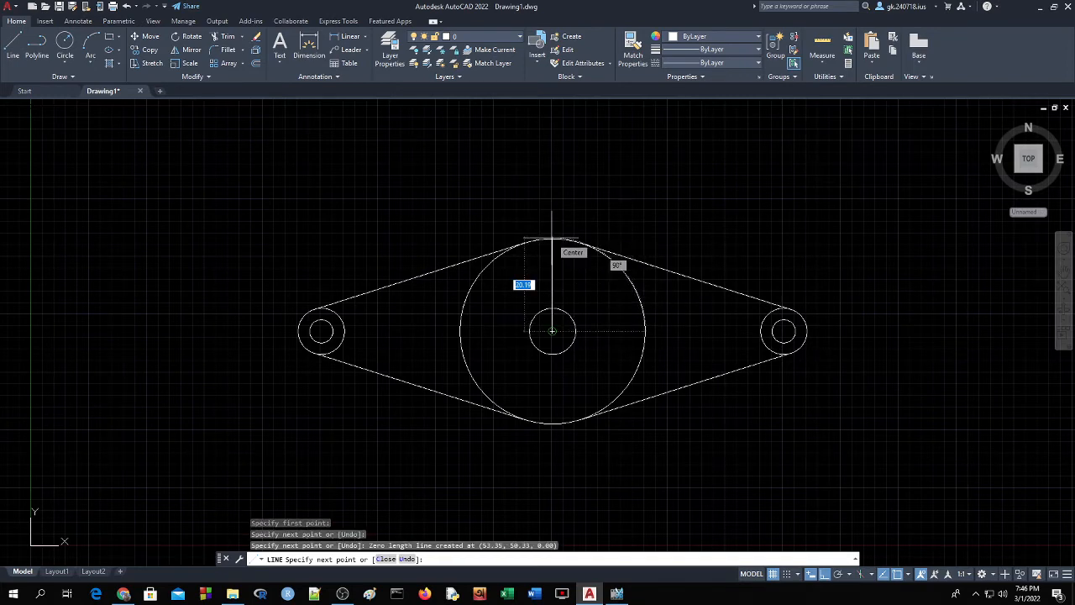
pyautogui.click(552, 241)
pyautogui.press('Return')
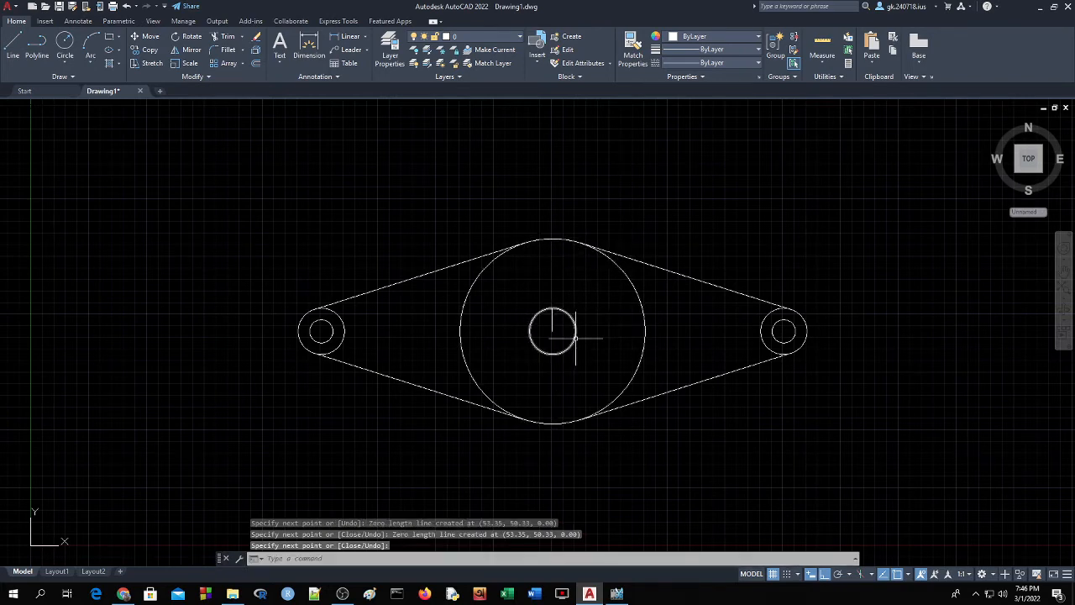
pyautogui.hotkey('ctrl', 'z')
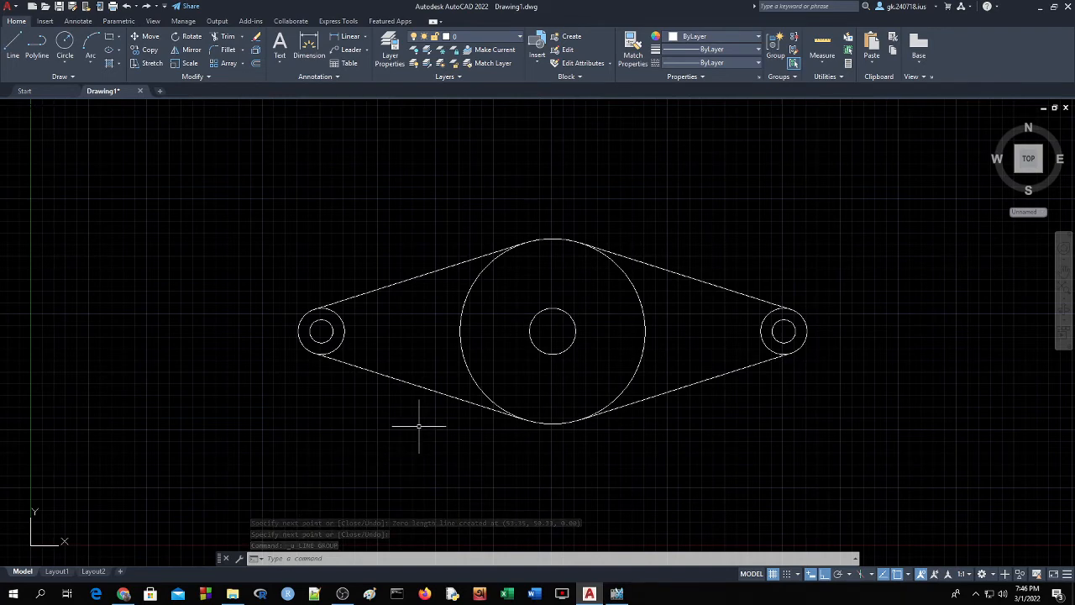
# Step: Add a horizontal linear dimension between the centres of the left and right end circles, placed below the part
pyautogui.click(346, 36)
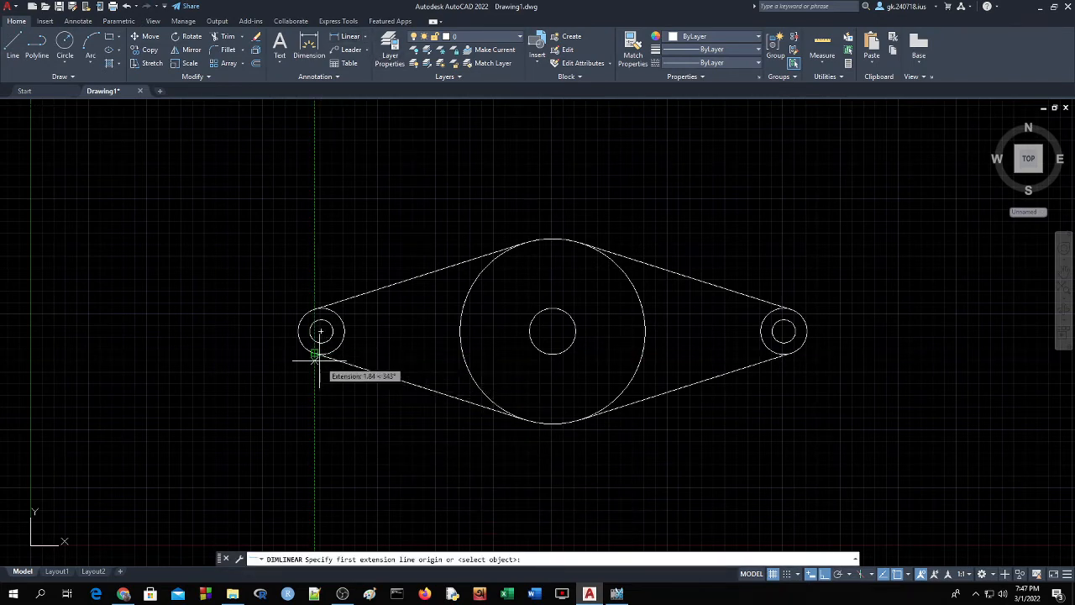
pyautogui.click(321, 331)
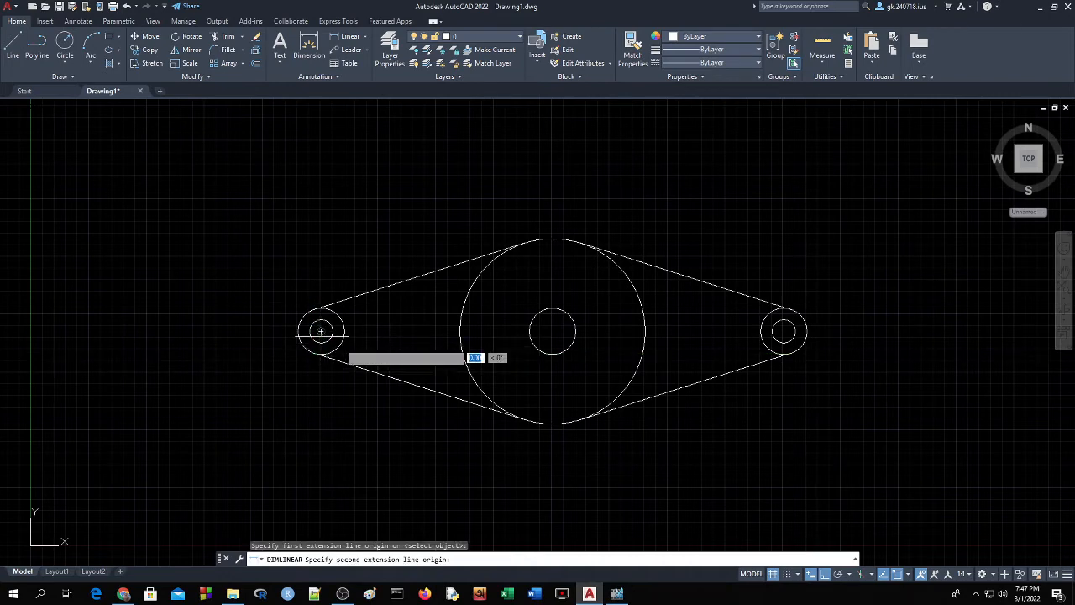
pyautogui.click(783, 331)
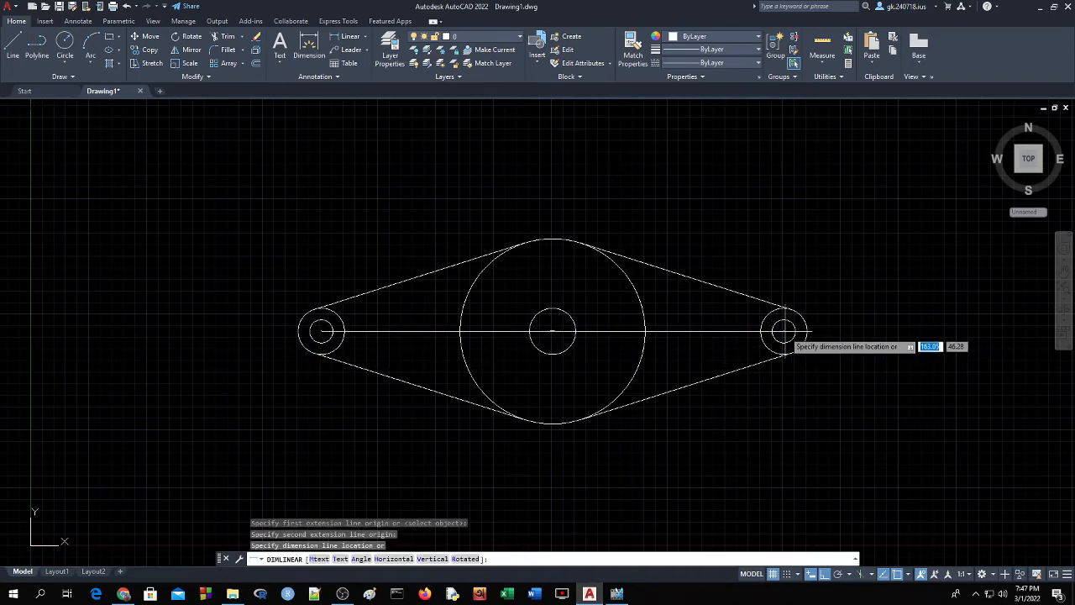
pyautogui.click(781, 441)
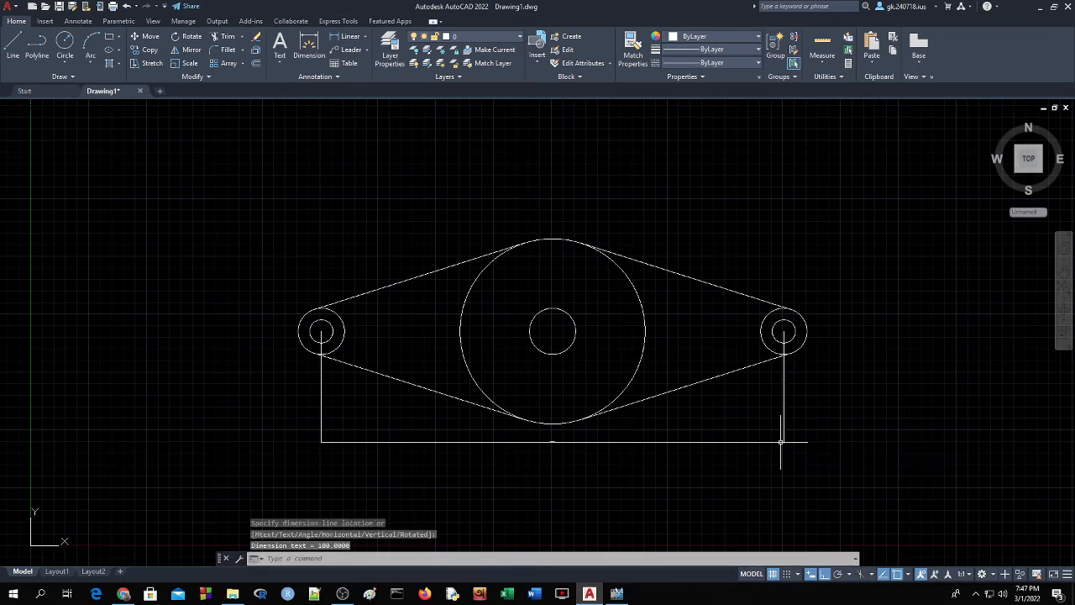
# Step: Modify the Standard dimension style with an extension line offset from origin of 1 and an arrow size of 3
pyautogui.click(578, 441)
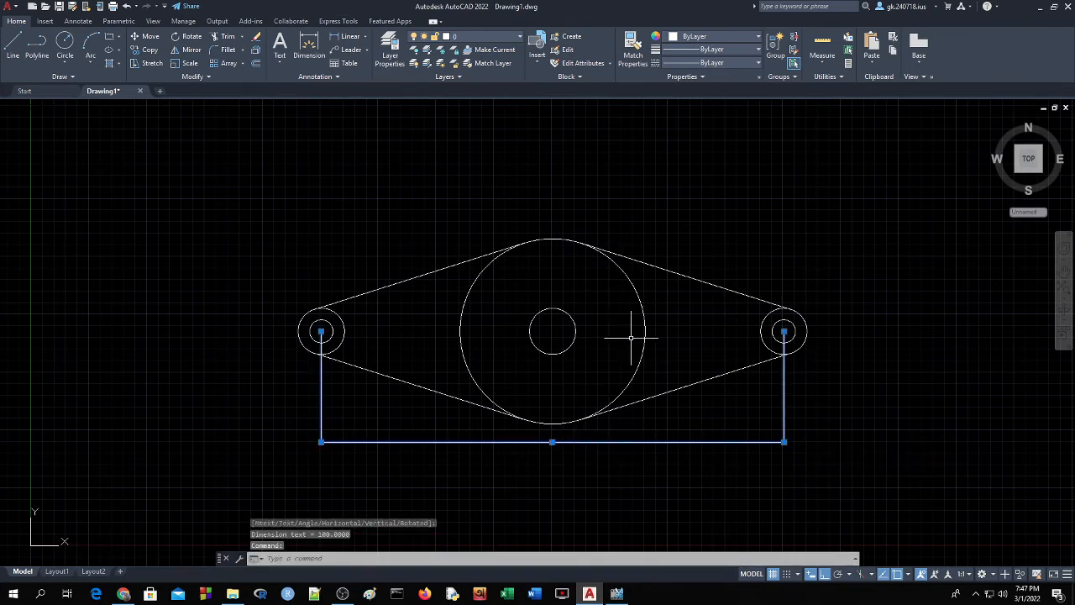
pyautogui.write('D')
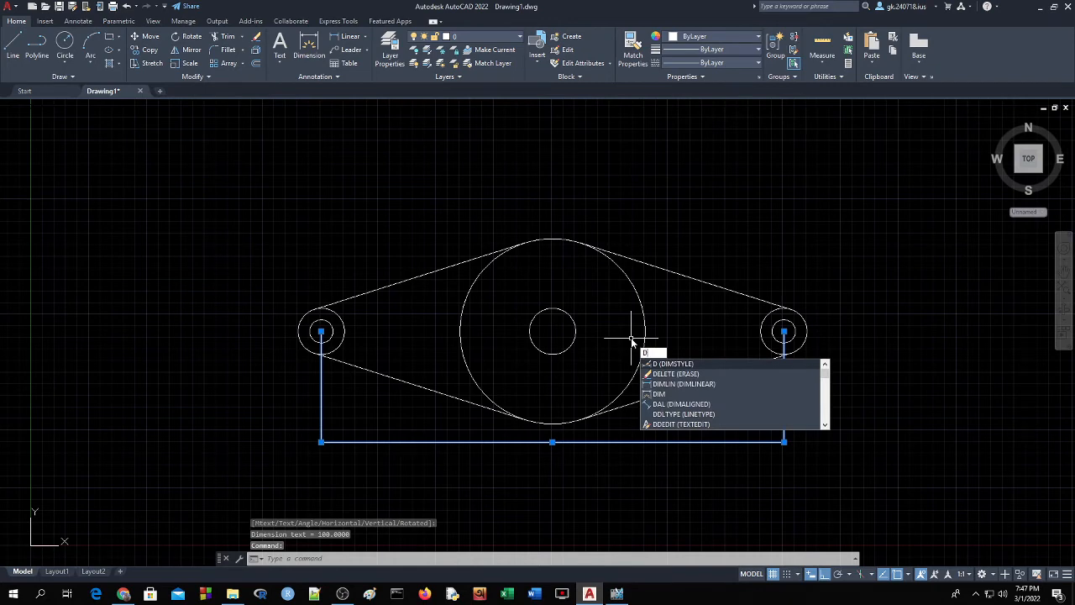
pyautogui.press('Return')
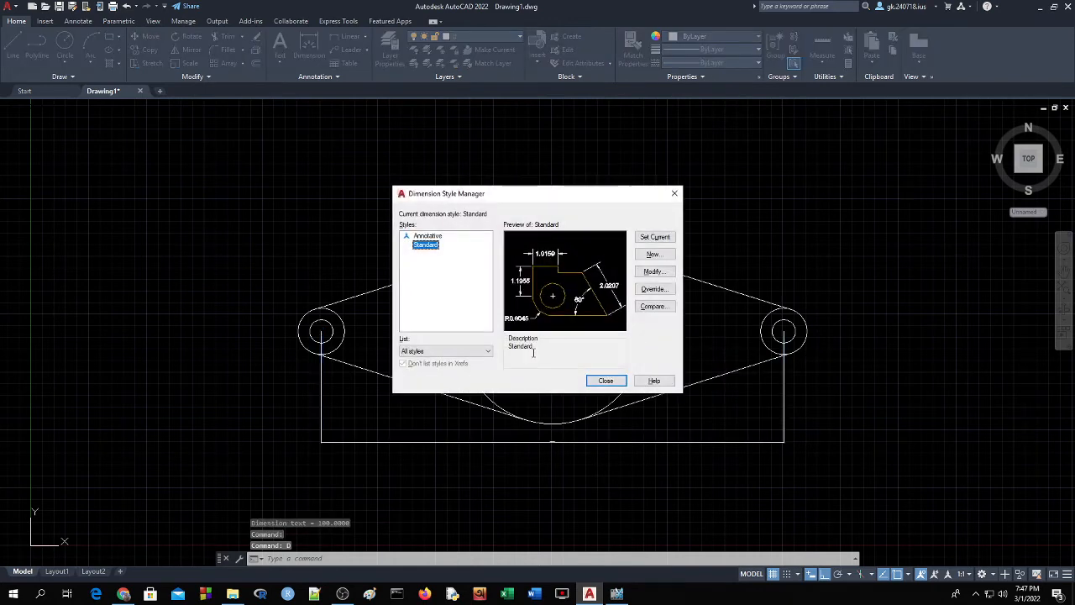
pyautogui.click(655, 274)
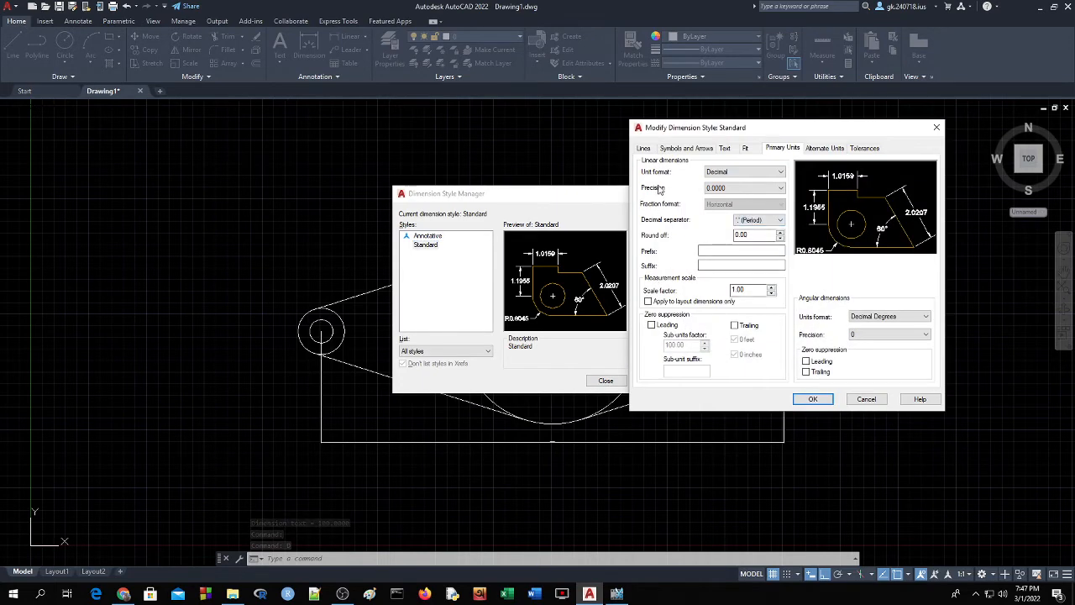
pyautogui.click(644, 148)
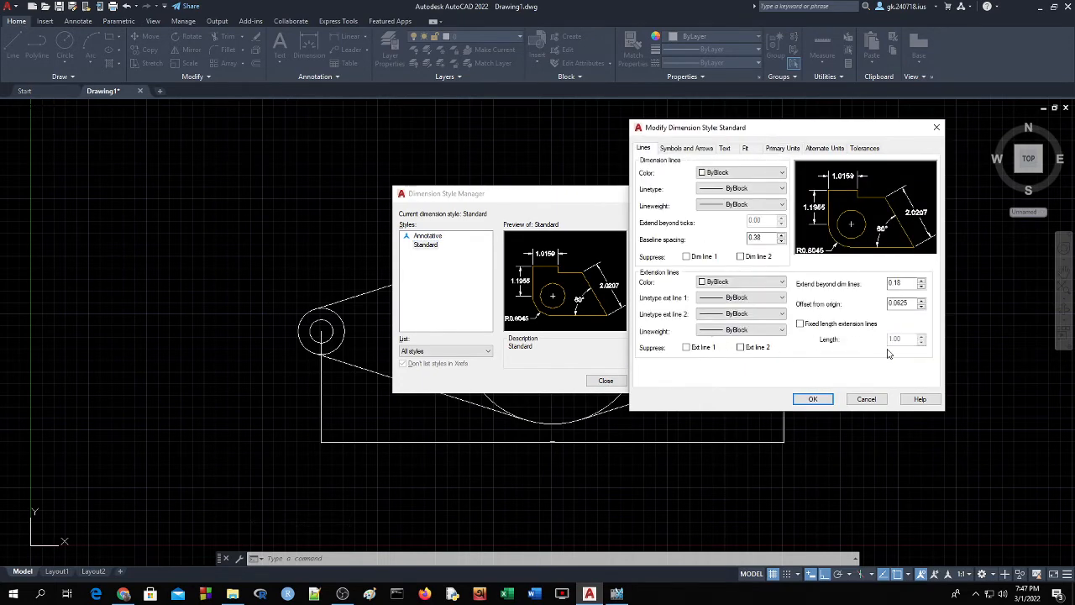
pyautogui.moveTo(909, 304); pyautogui.dragTo(862, 305)
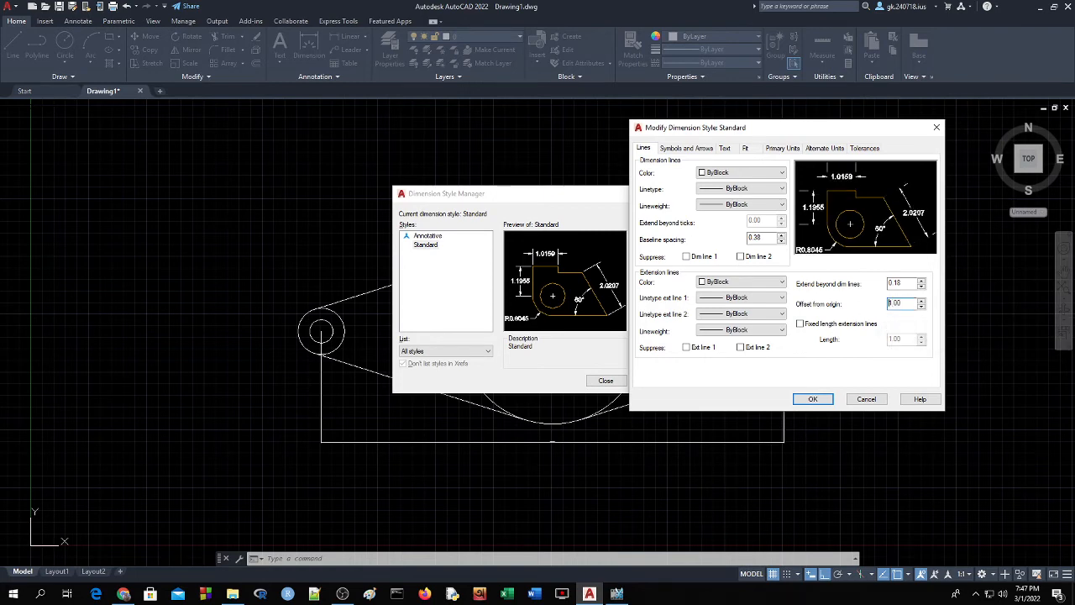
pyautogui.click(694, 148)
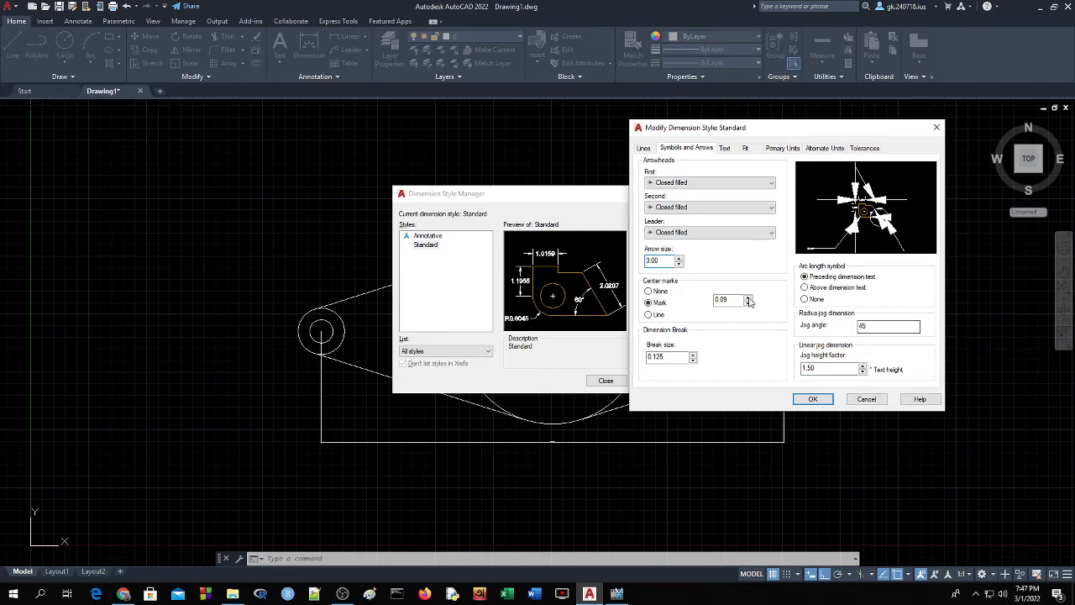
# Step: Set the dimension text height to 2, vertical placement to Outside, offset from dimension line to 1 and alignment to ISO standard
pyautogui.click(725, 149)
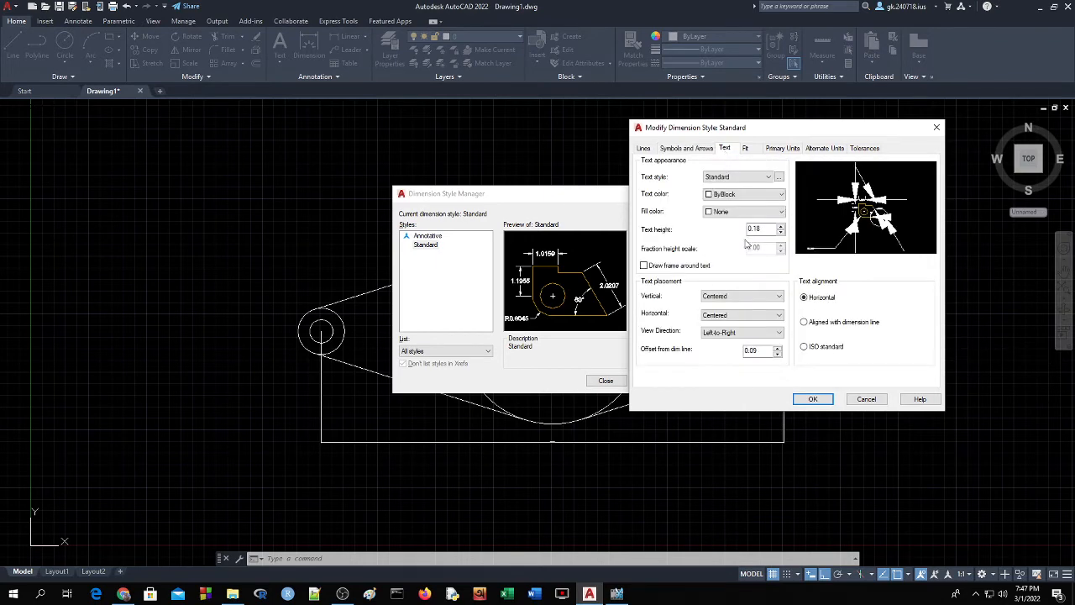
pyautogui.write('2')
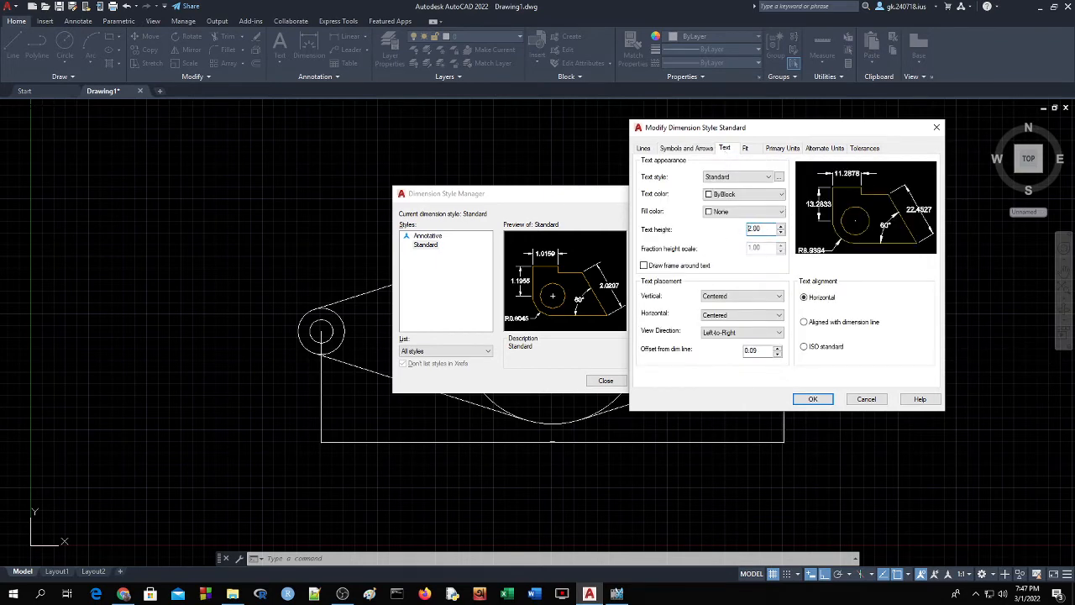
pyautogui.click(733, 297)
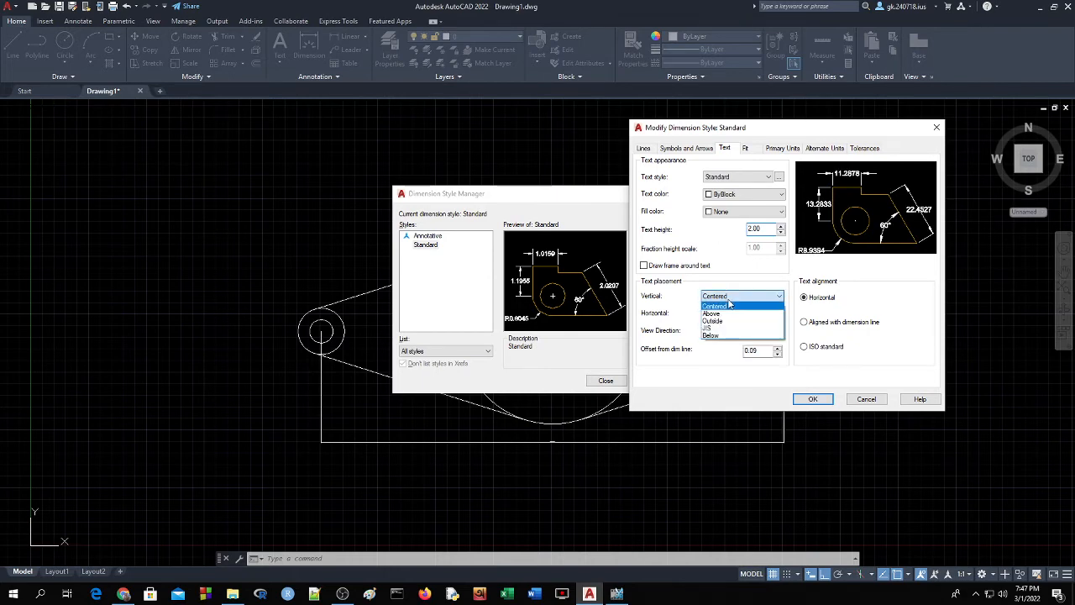
pyautogui.click(729, 322)
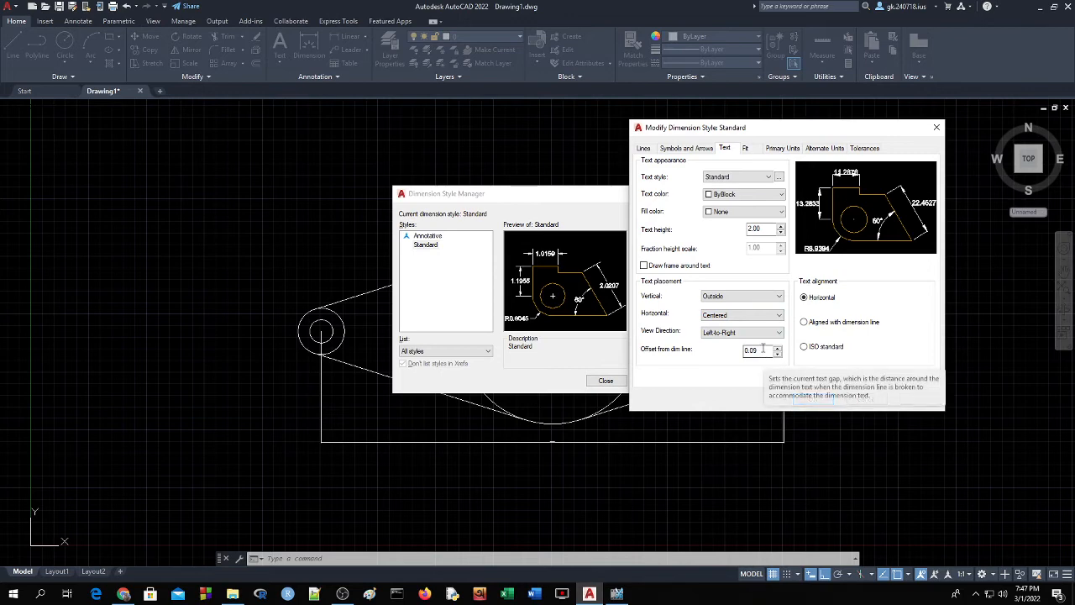
pyautogui.moveTo(762, 351); pyautogui.dragTo(692, 357)
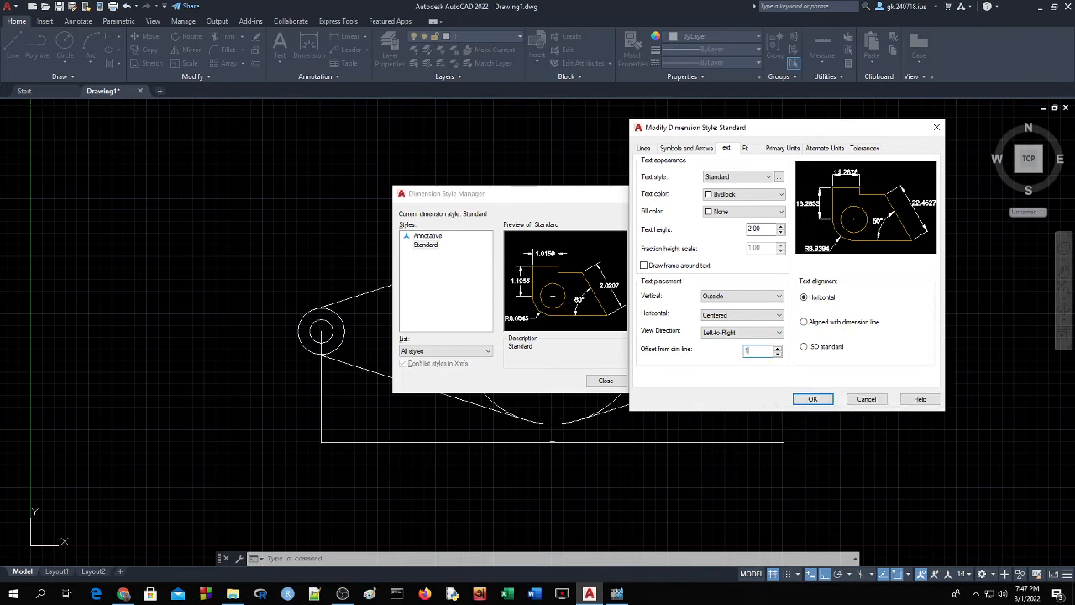
pyautogui.click(804, 347)
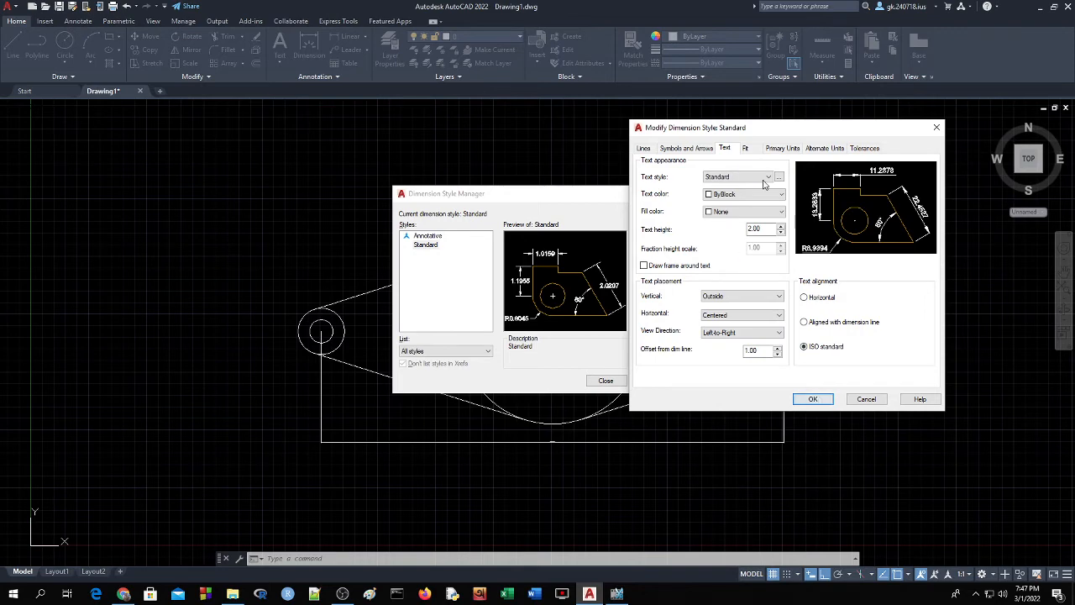
# Step: Suppress trailing zeros in the linear dimensions and apply the changes to the Standard dimension style
pyautogui.click(779, 149)
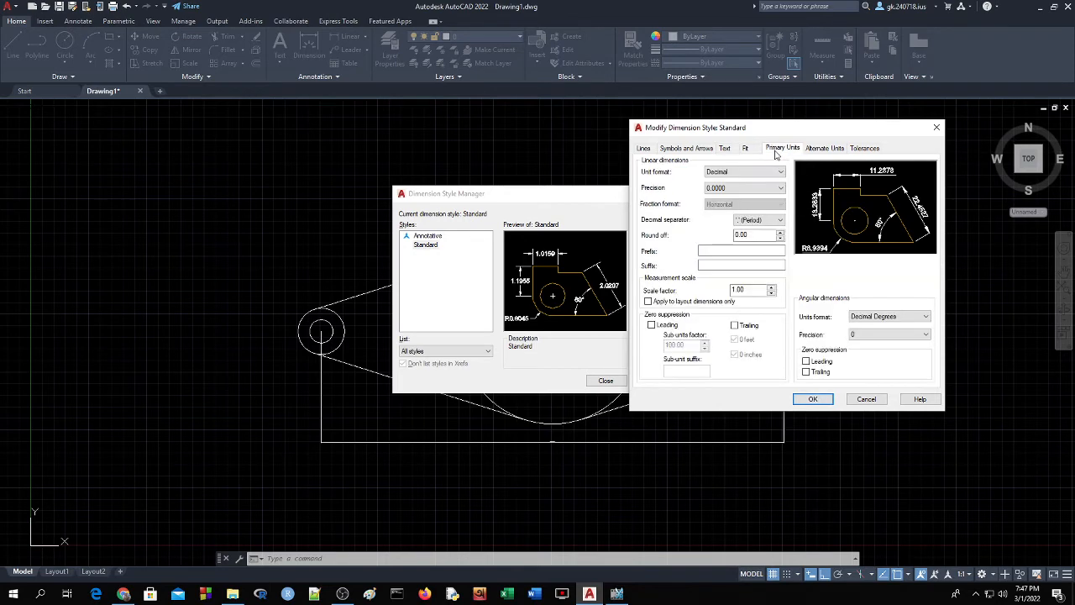
pyautogui.click(735, 325)
pyautogui.click(820, 403)
pyautogui.click(606, 381)
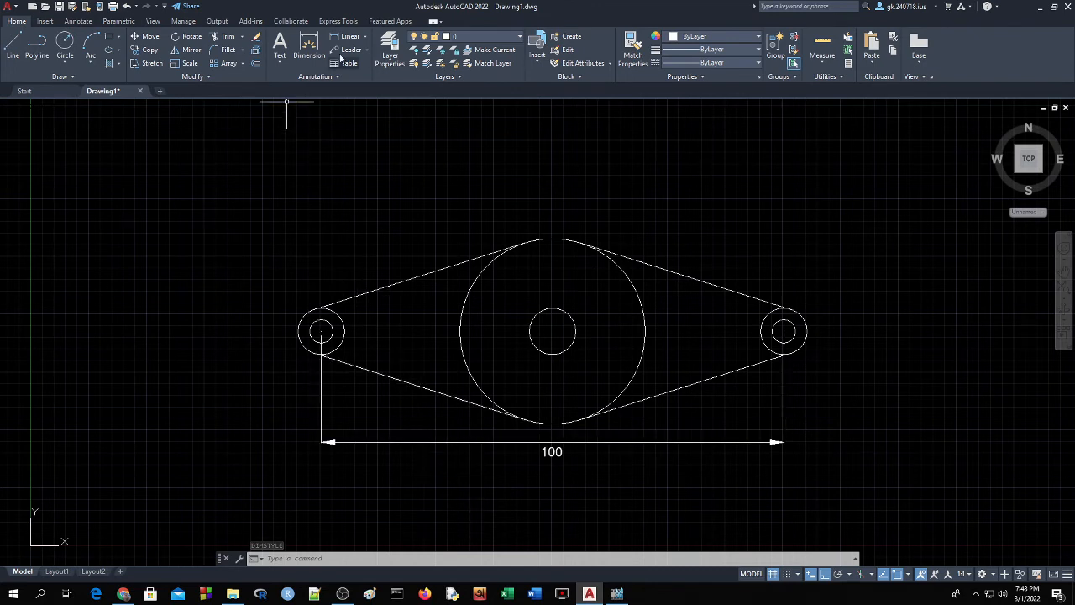
# Step: Add an aligned dimension along the upper-left tangent line, placed outside the part
pyautogui.click(365, 38)
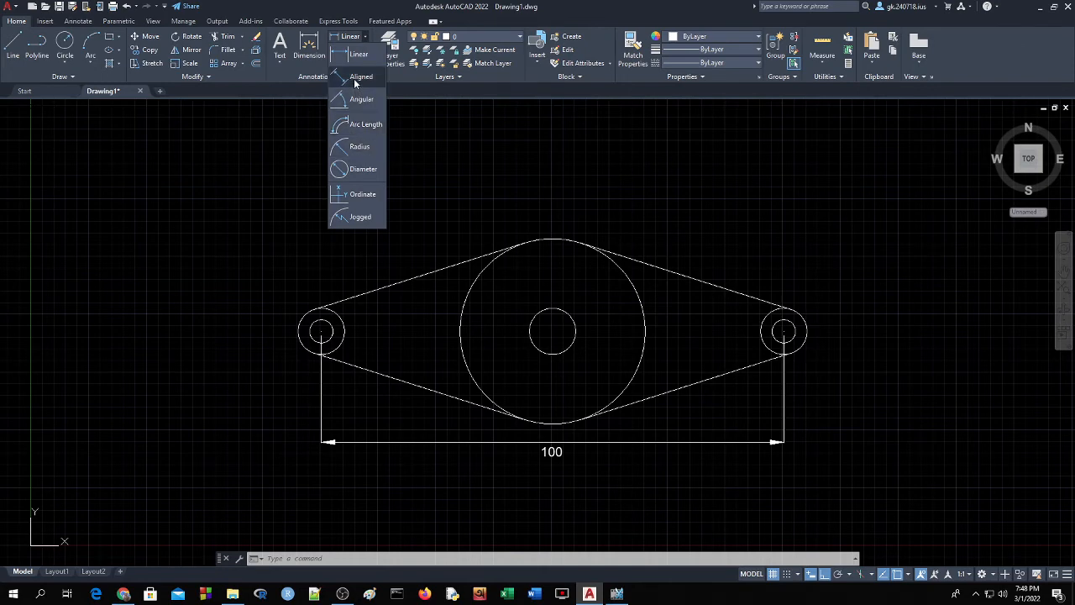
pyautogui.click(358, 77)
pyautogui.click(320, 309)
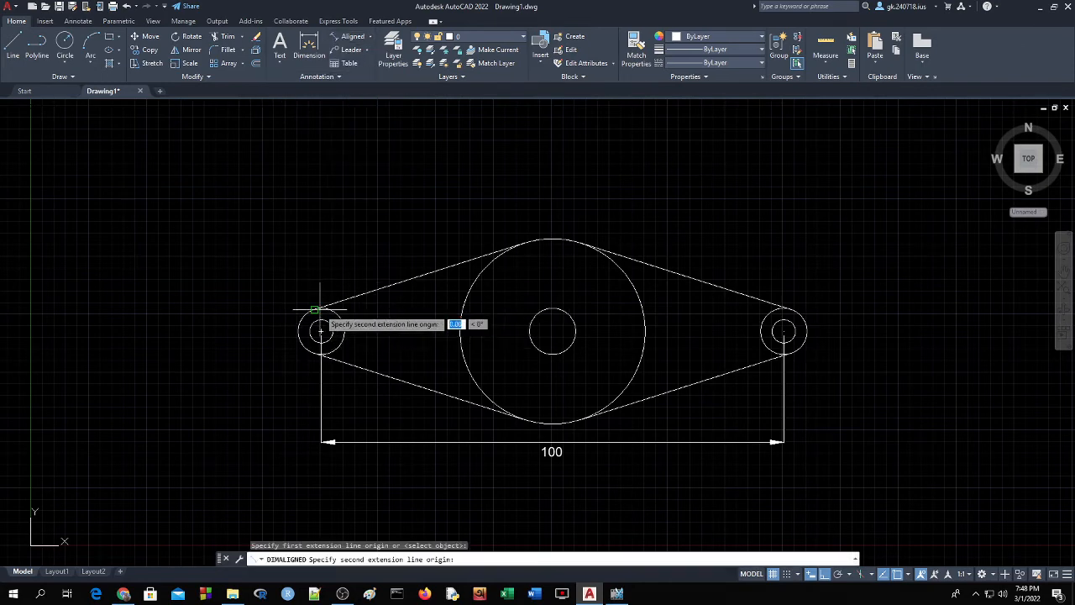
pyautogui.click(533, 239)
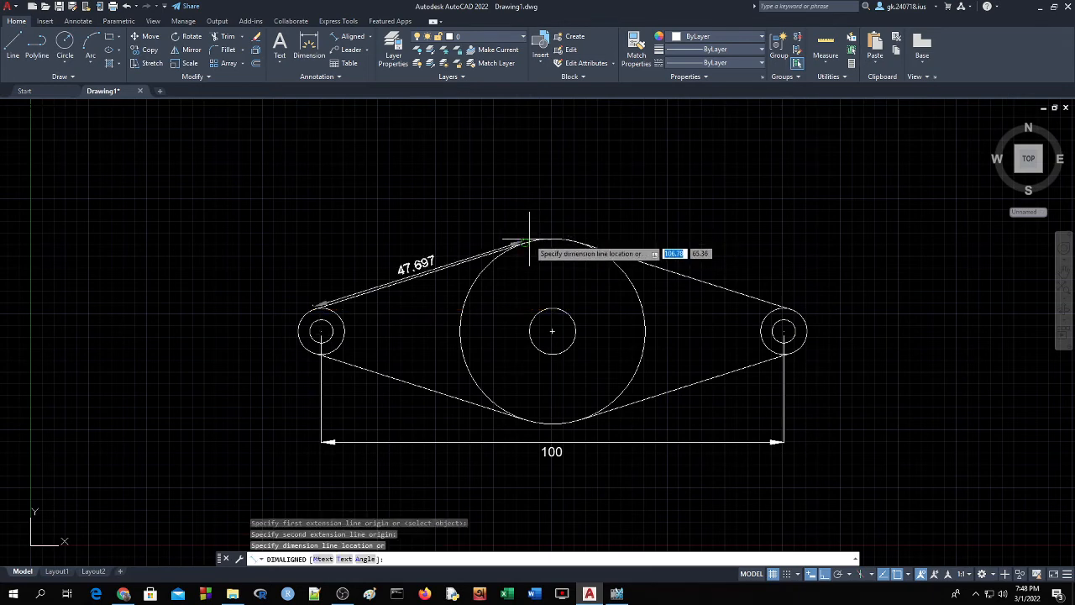
pyautogui.click(508, 221)
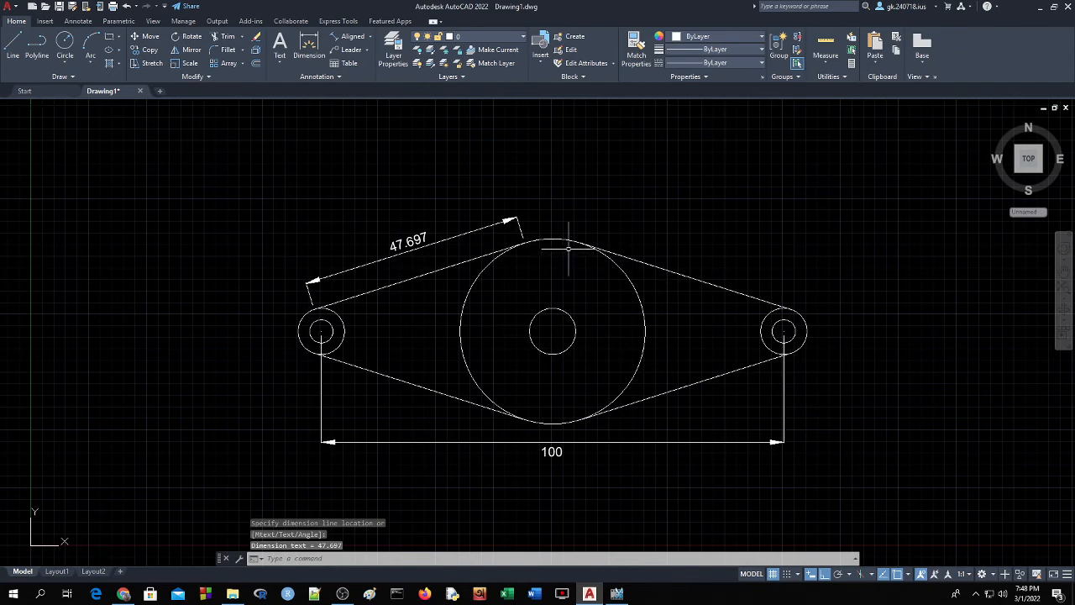
# Step: Add an aligned dimension along the upper-right tangent line, placed outside the part
pyautogui.press('Return')
pyautogui.click(582, 242)
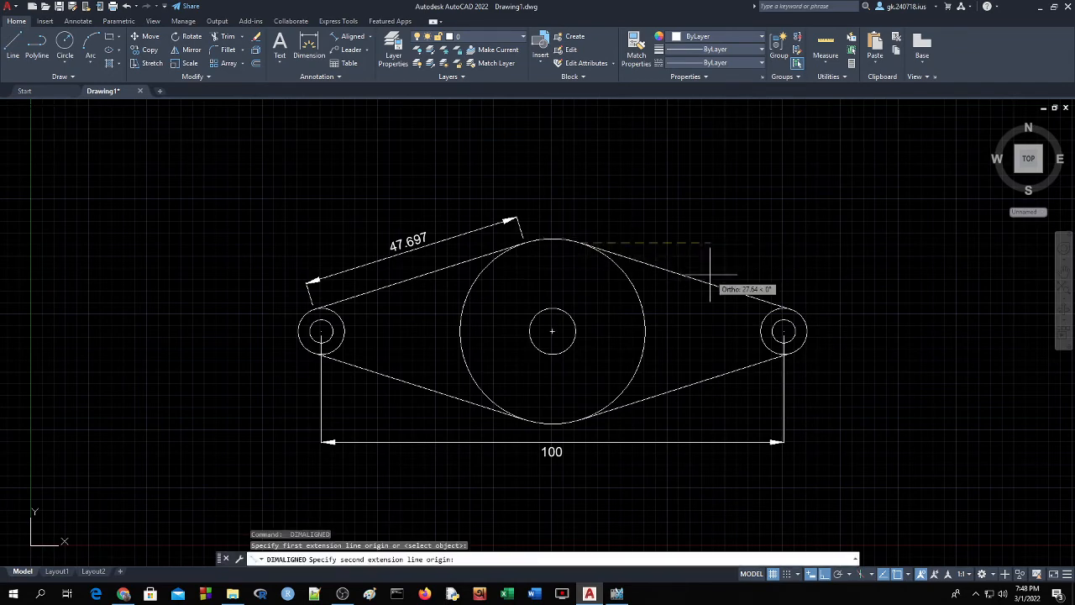
pyautogui.click(783, 304)
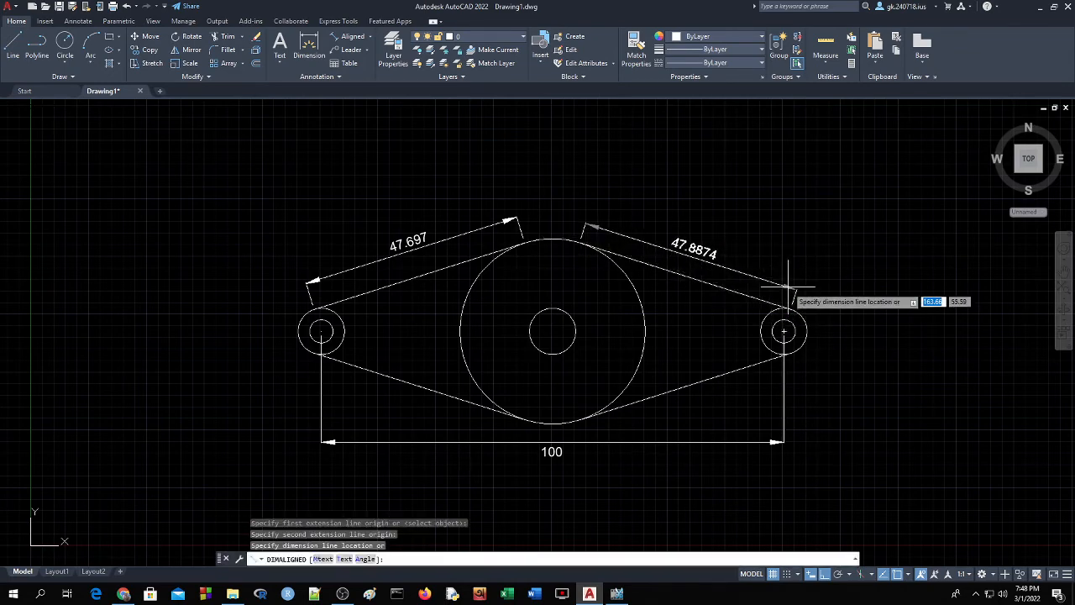
pyautogui.click(780, 290)
# Step: Add an aligned dimension along the lower-right tangent line, between the part and the horizontal overall dimension
pyautogui.press('Return')
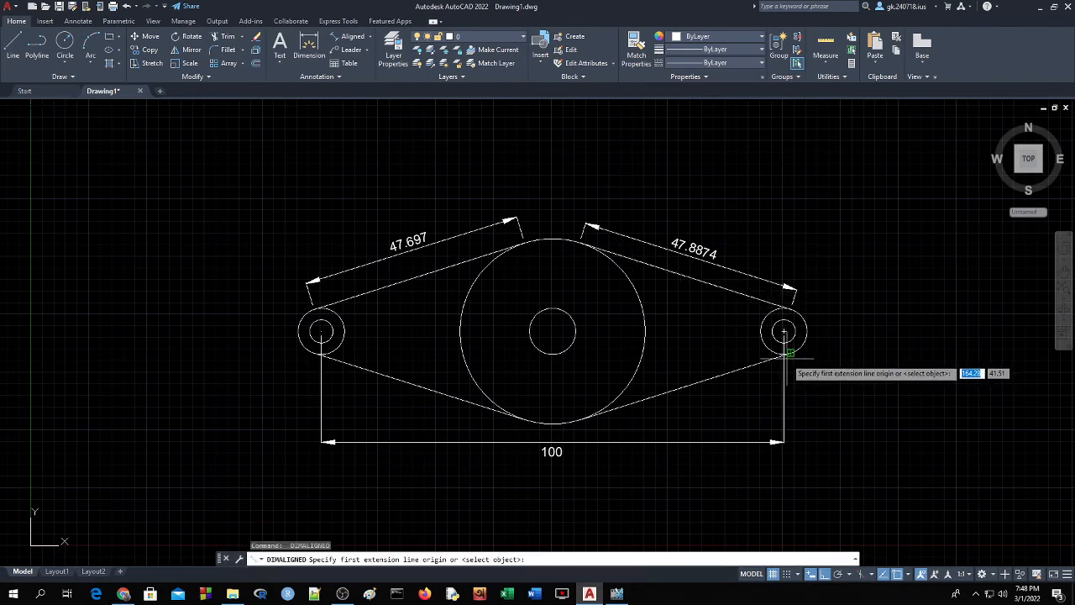
pyautogui.click(788, 353)
pyautogui.click(564, 420)
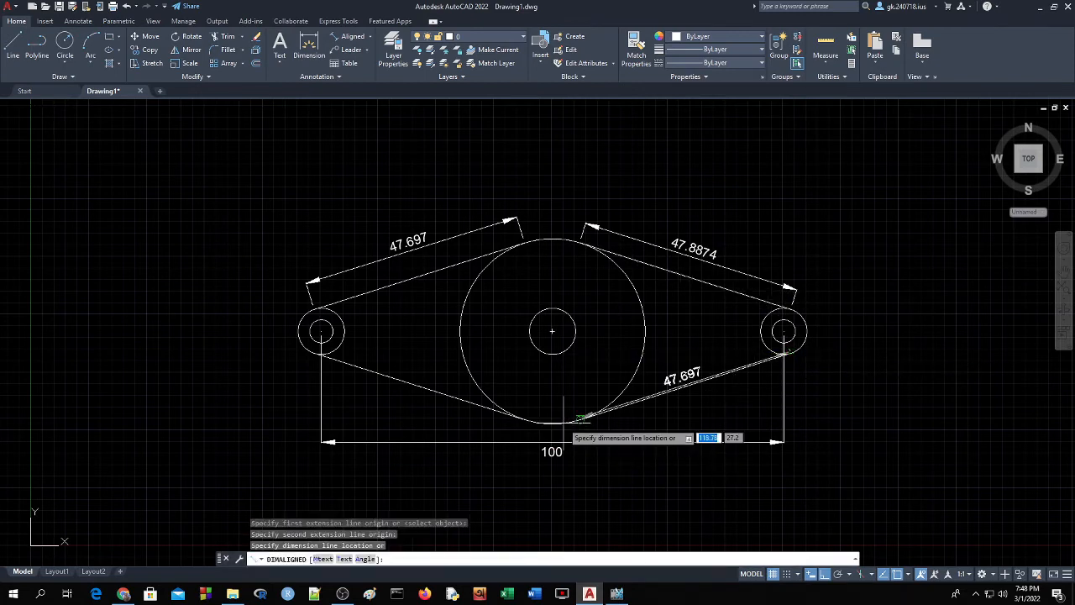
pyautogui.click(619, 429)
# Step: Add an aligned dimension along the lower-left tangent line, just outside the part
pyautogui.press('Return')
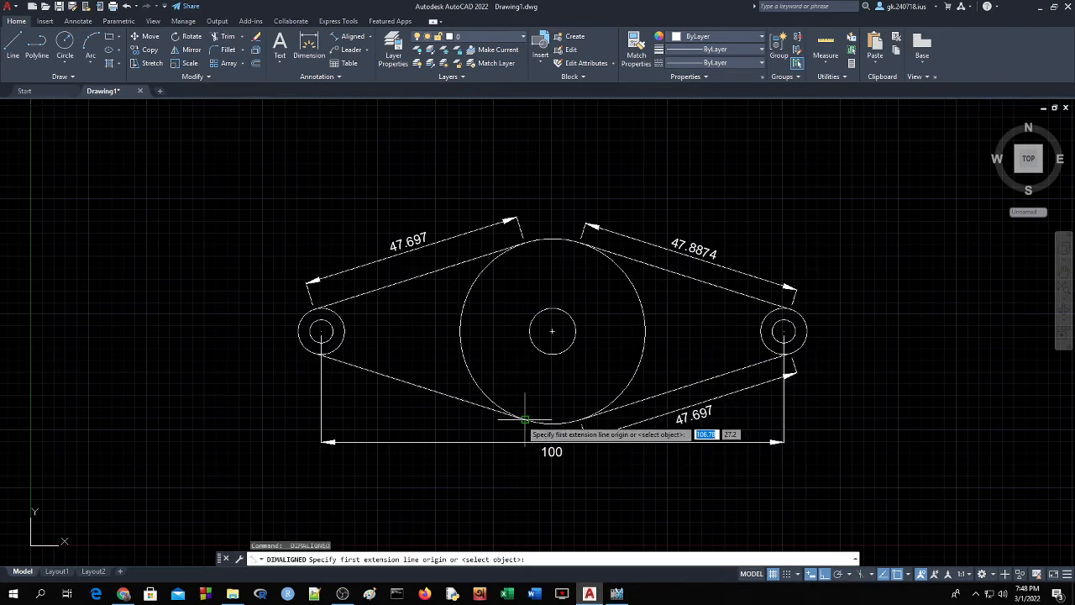
pyautogui.click(525, 419)
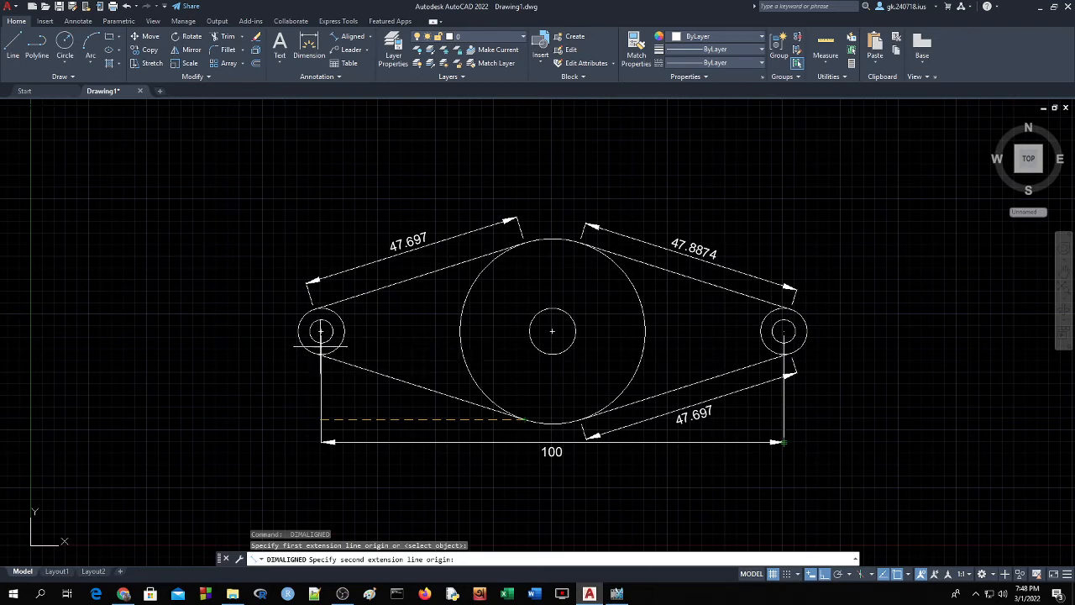
pyautogui.click(321, 353)
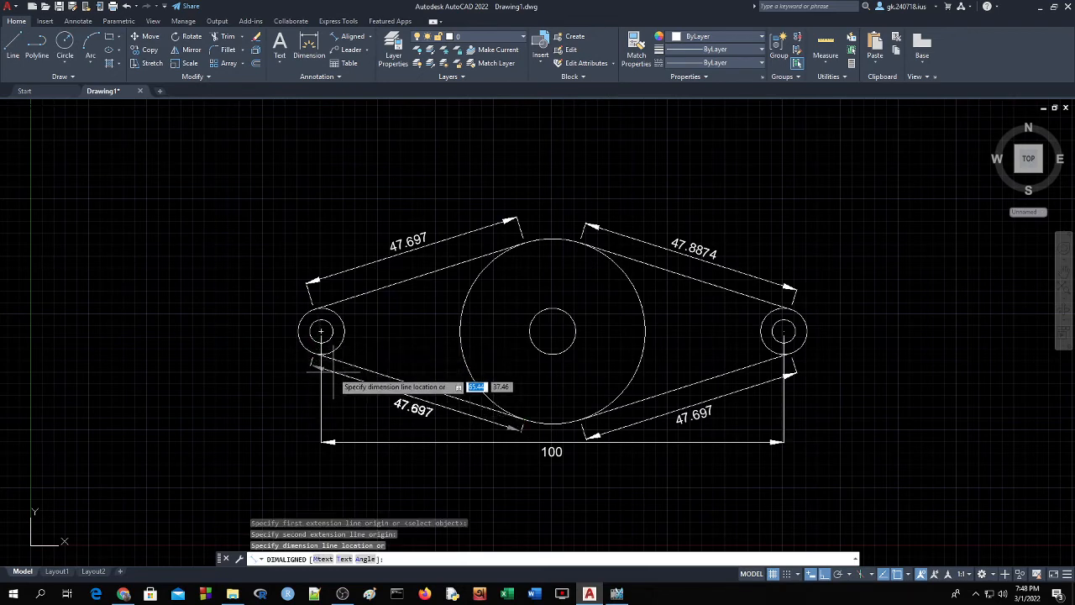
pyautogui.click(332, 373)
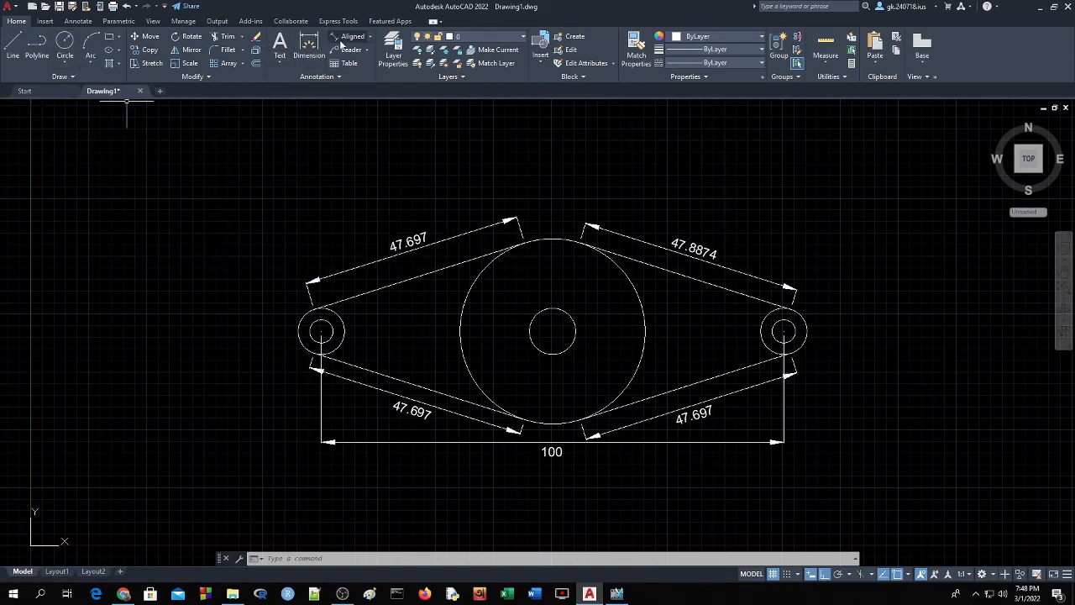
# Step: Add a radius dimension to the small inner hole at the left end, with its text up and to the left
pyautogui.click(371, 37)
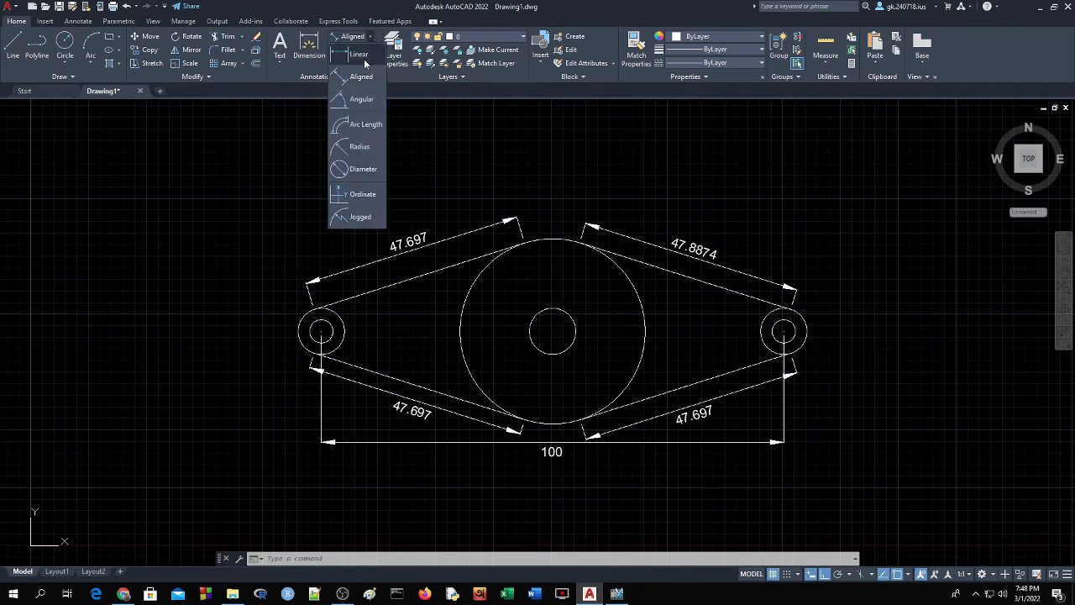
pyautogui.click(360, 148)
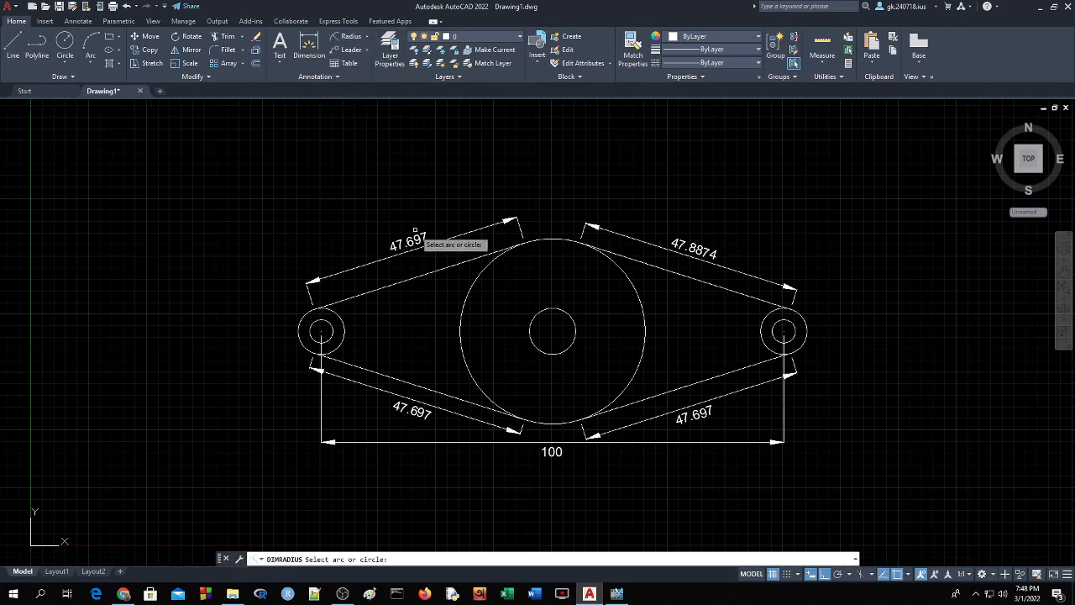
pyautogui.click(315, 327)
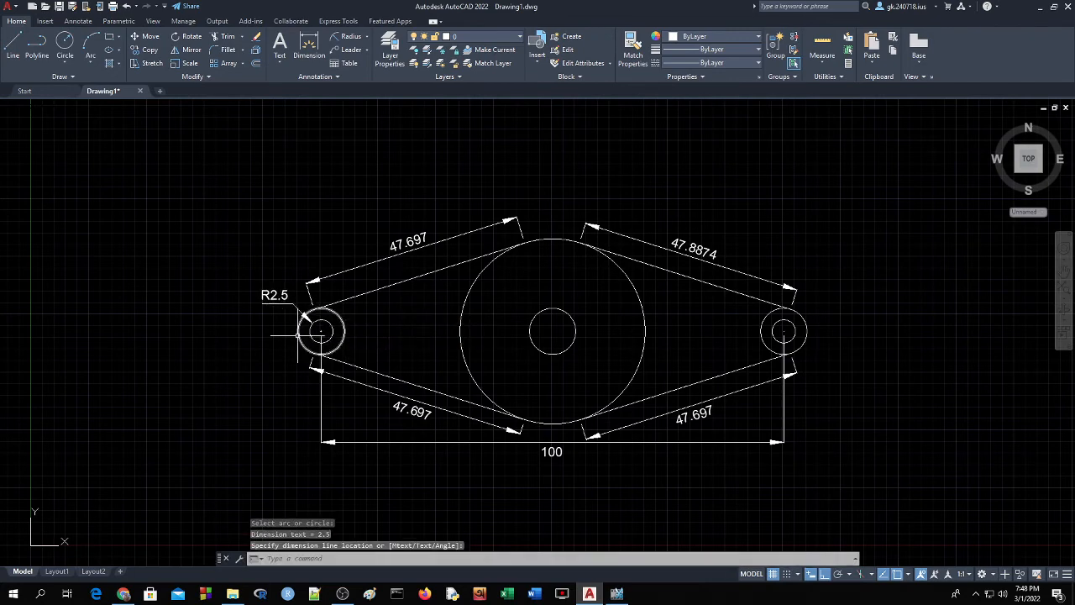
# Step: Add a radius dimension to the outer circle at the left end, with its text down and to the left
pyautogui.click(299, 334)
pyautogui.press('Return')
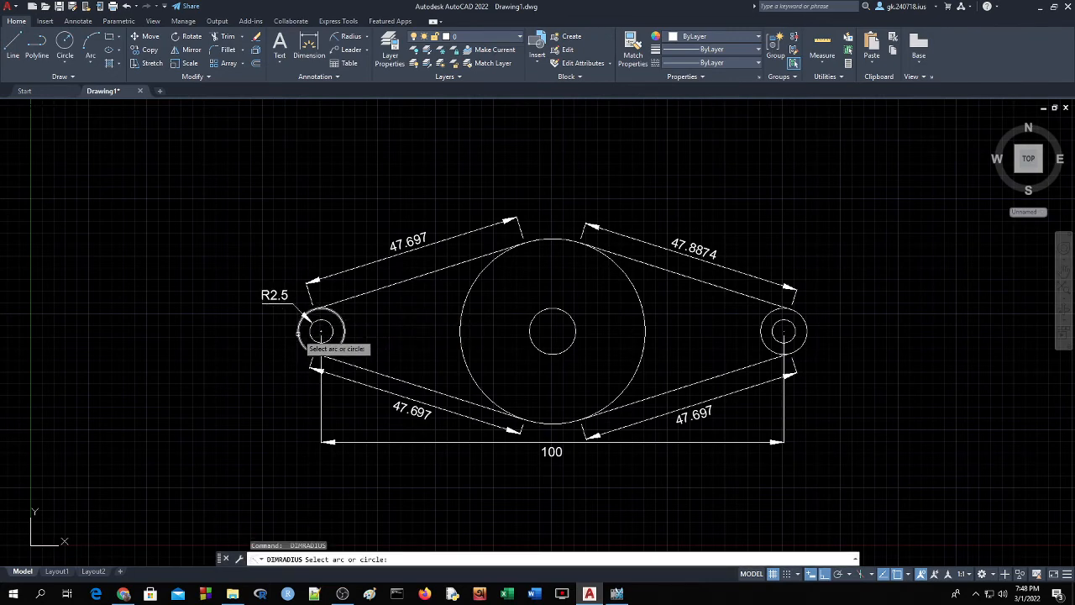
pyautogui.click(299, 334)
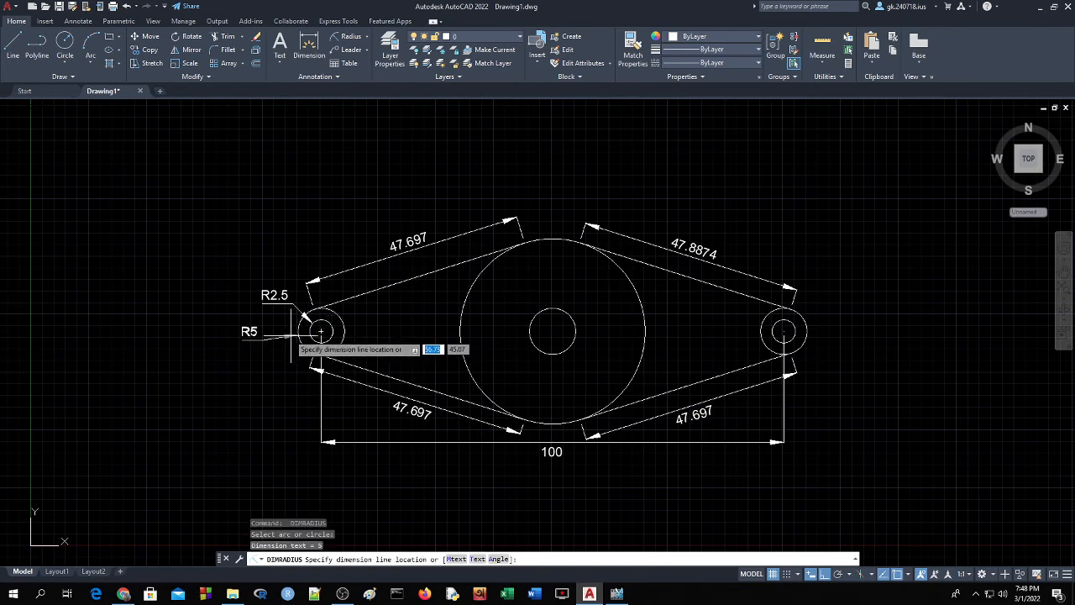
pyautogui.click(273, 354)
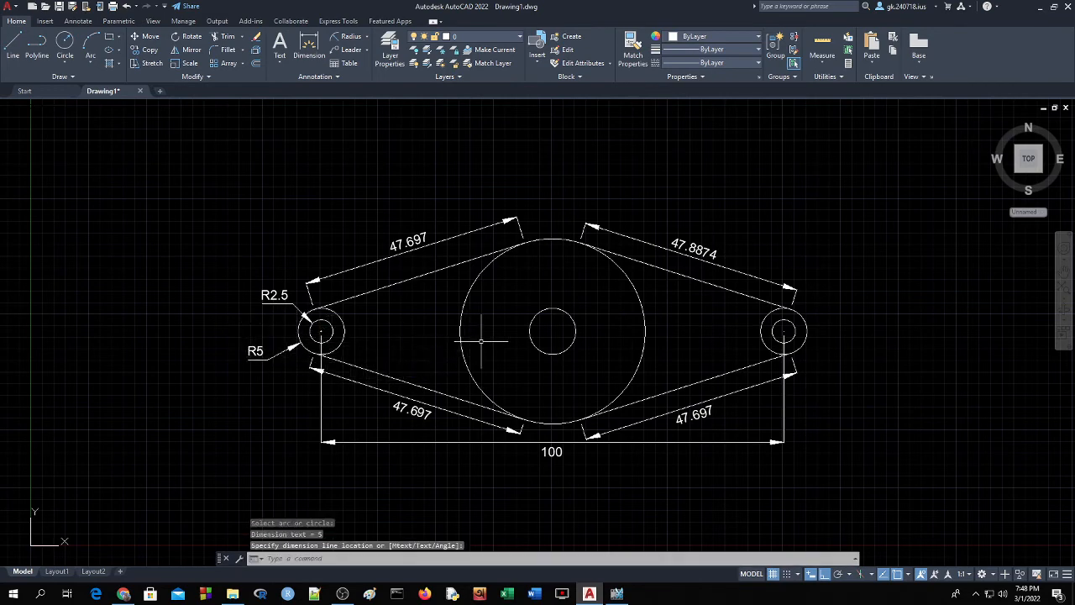
# Step: Add a radius dimension to the large central circle, with its text above the part
pyautogui.press('Return')
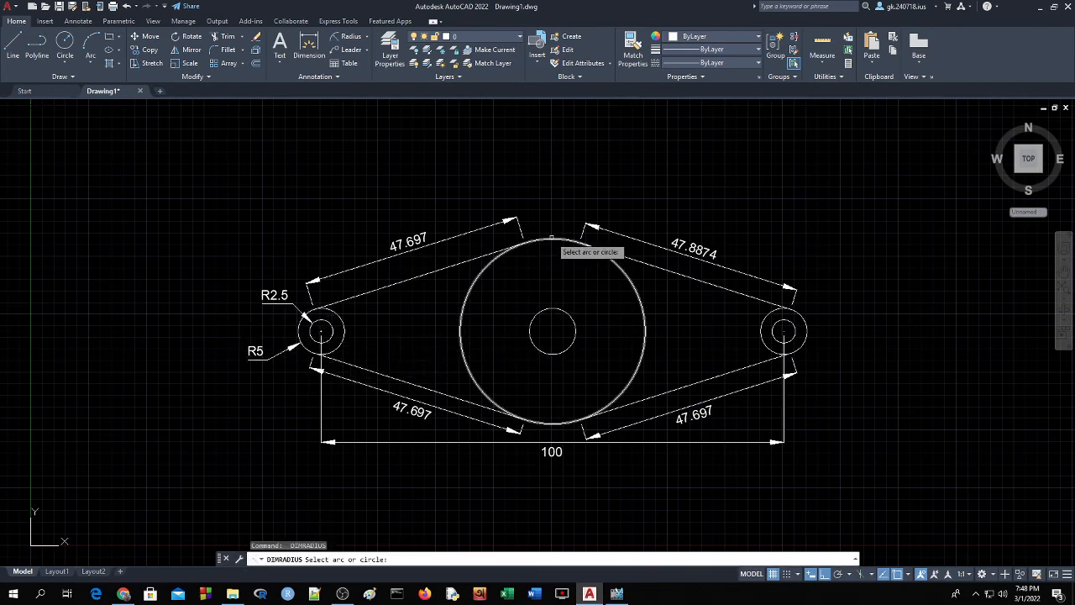
pyautogui.click(554, 240)
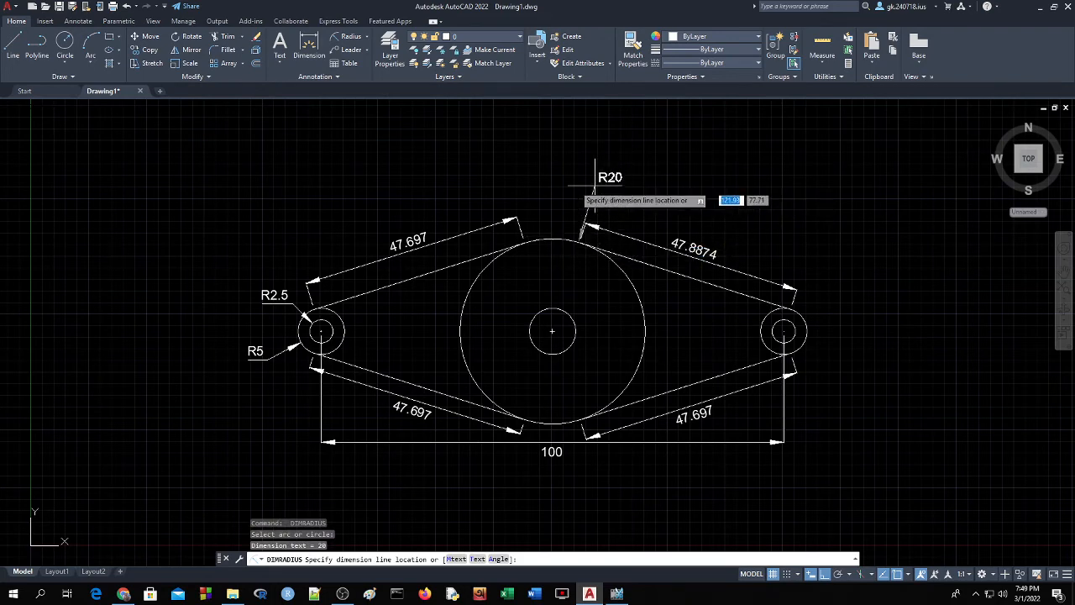
pyautogui.click(547, 179)
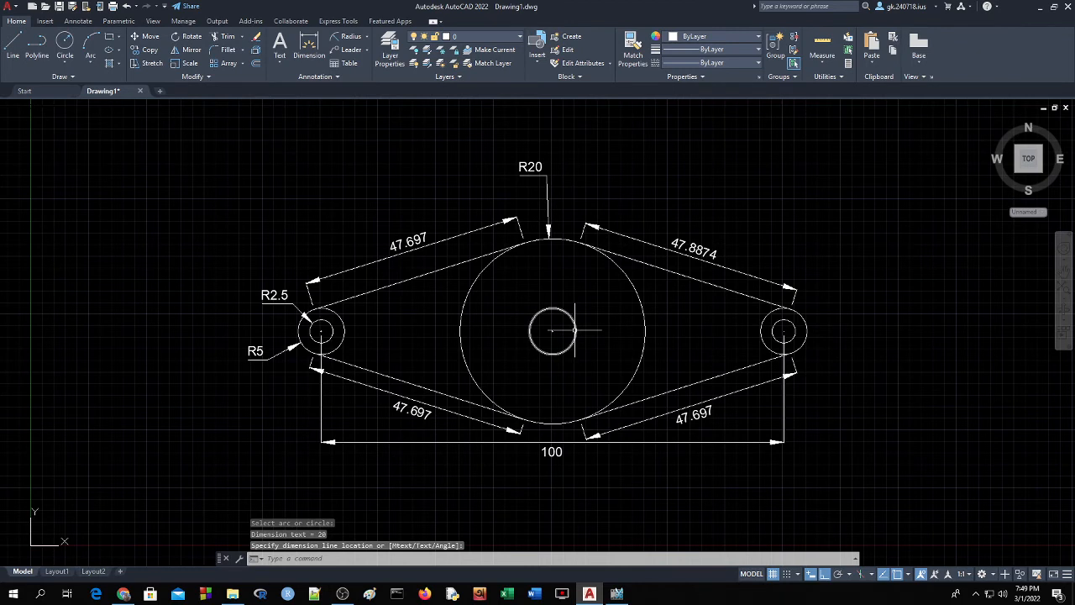
# Step: Add a radius dimension to the central hole, with its text up and to the right inside the large circle
pyautogui.press('Return')
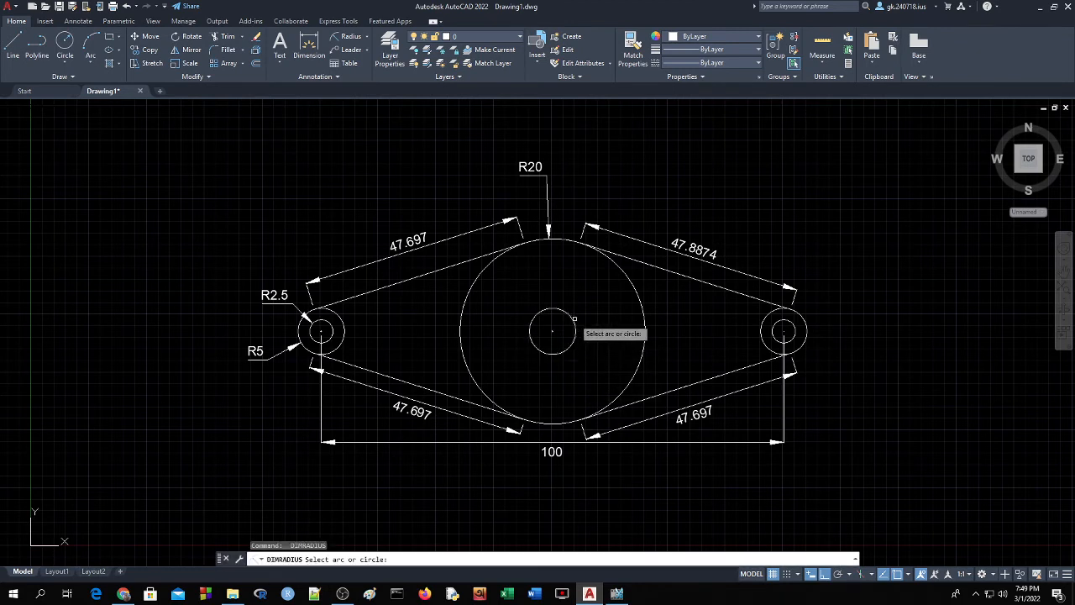
pyautogui.click(575, 319)
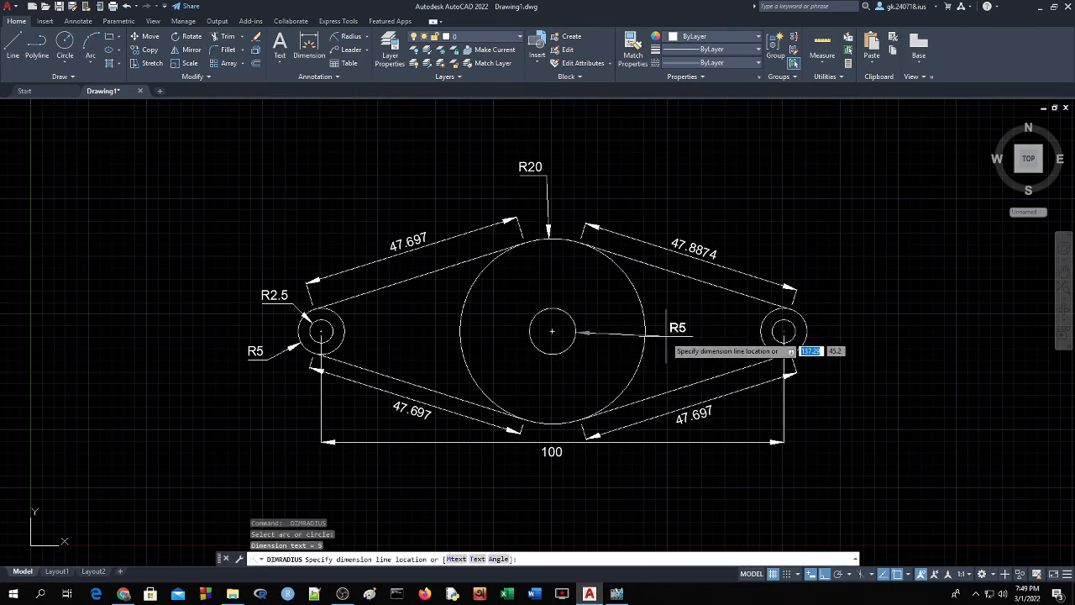
pyautogui.click(590, 301)
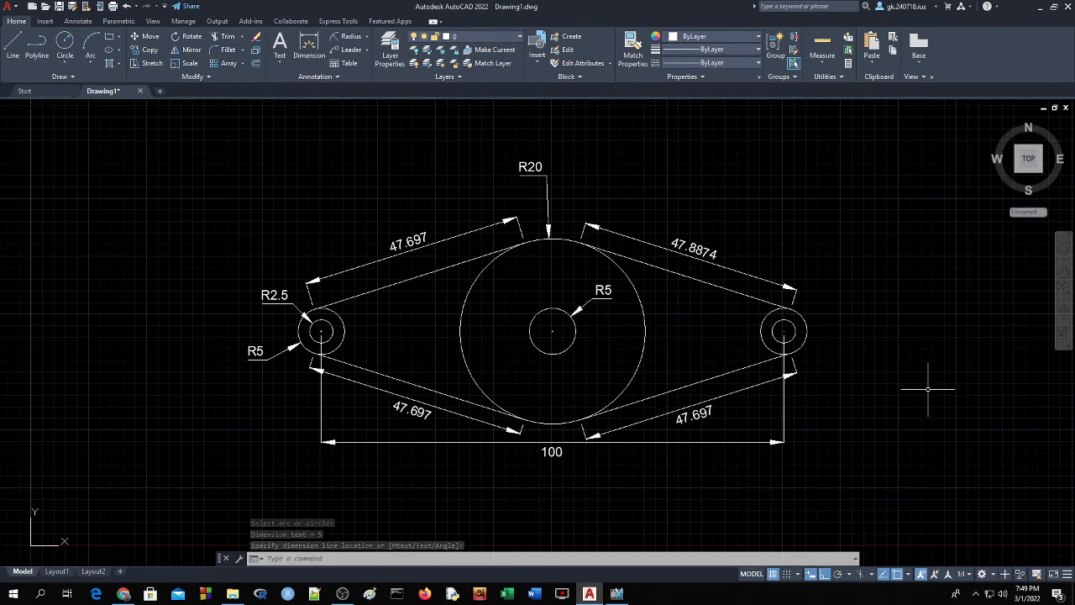
# Step: Set the 2D model space uniform background colour to White and turn off the drawing grid
pyautogui.rightClick(879, 318)
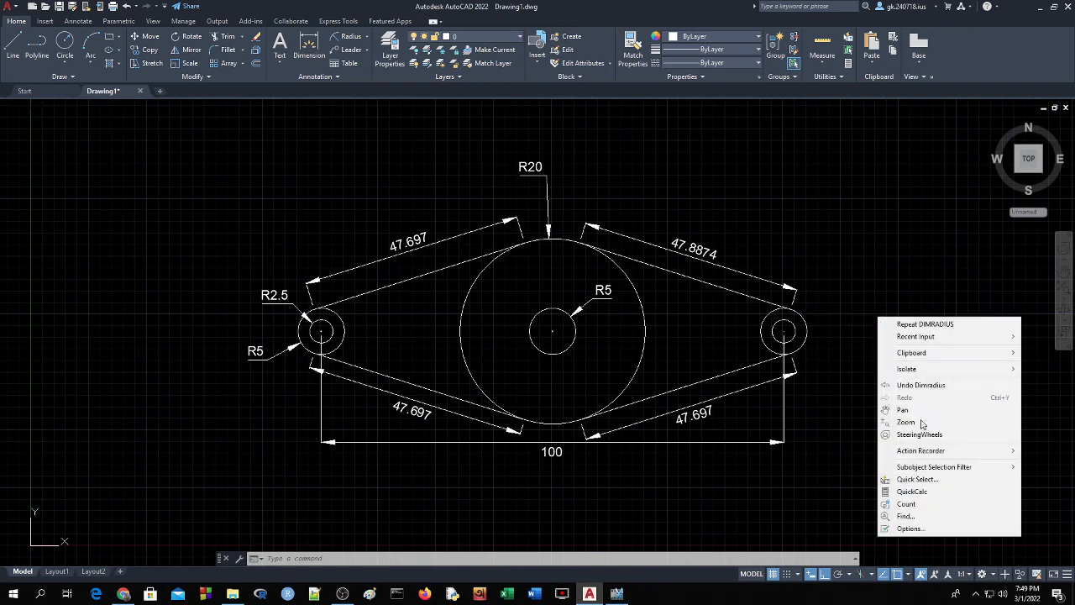
pyautogui.click(917, 529)
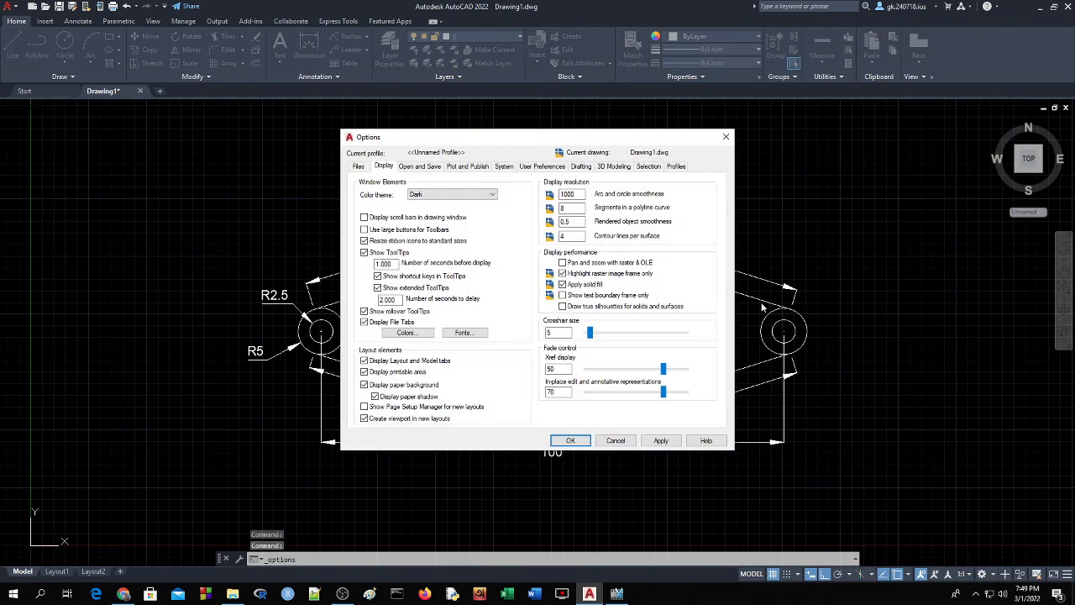
pyautogui.click(406, 333)
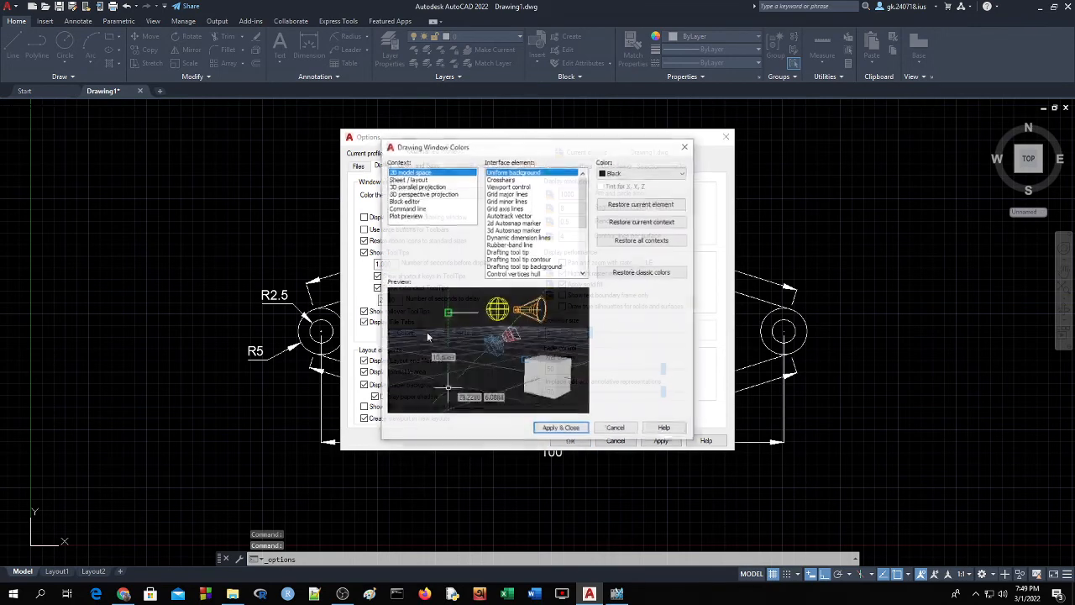
pyautogui.click(642, 173)
pyautogui.click(614, 238)
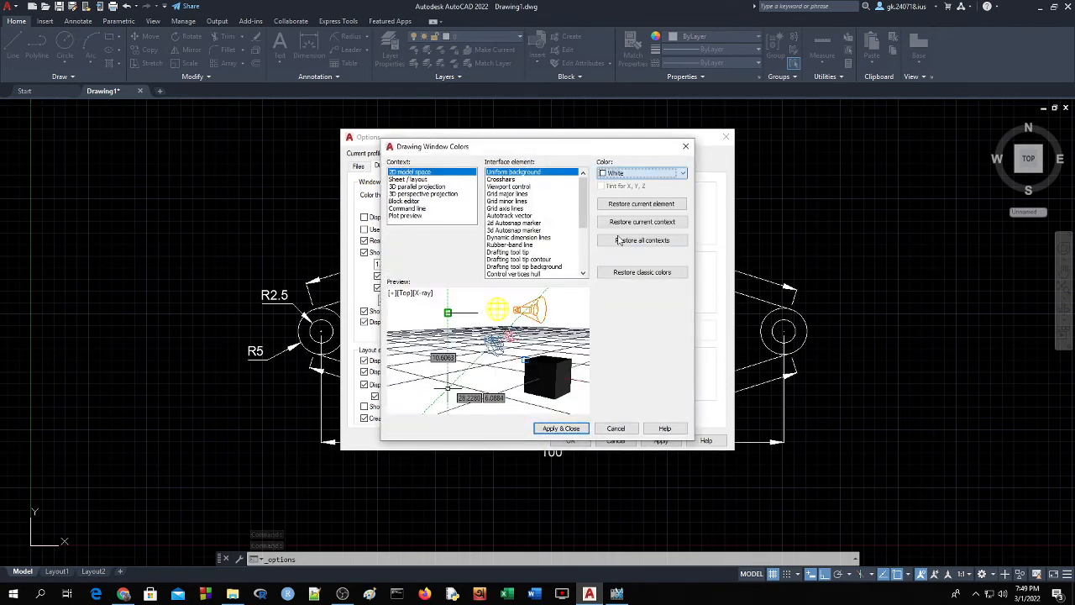
pyautogui.click(577, 433)
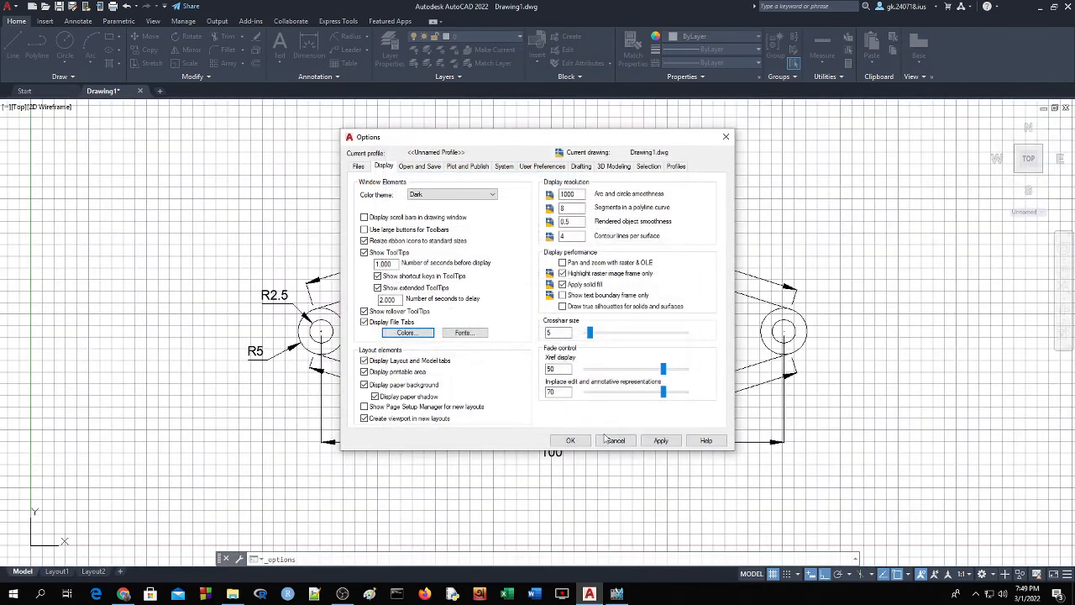
pyautogui.click(570, 438)
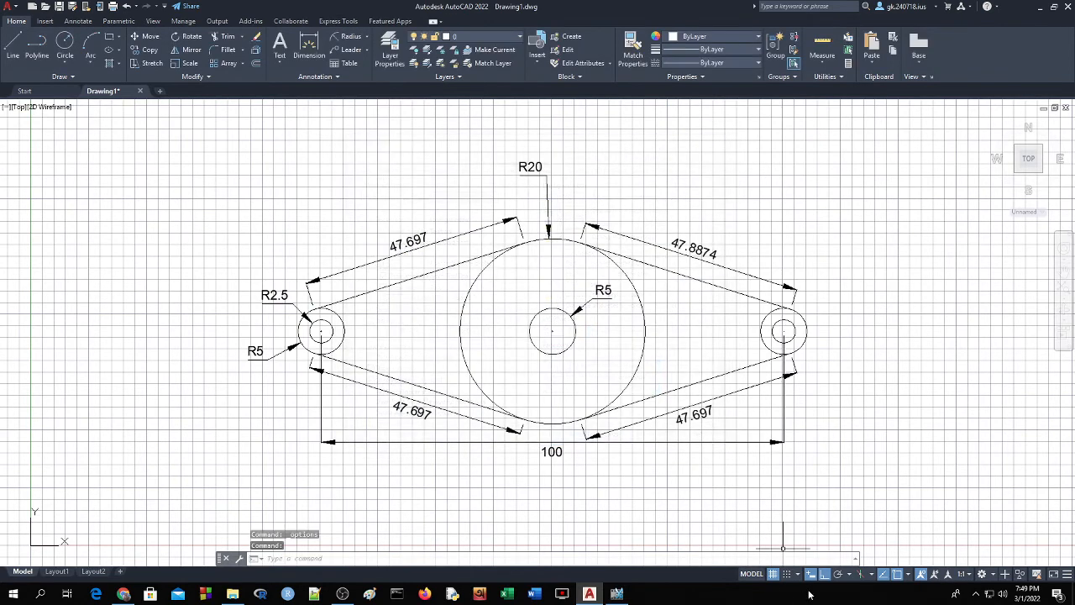
pyautogui.click(773, 574)
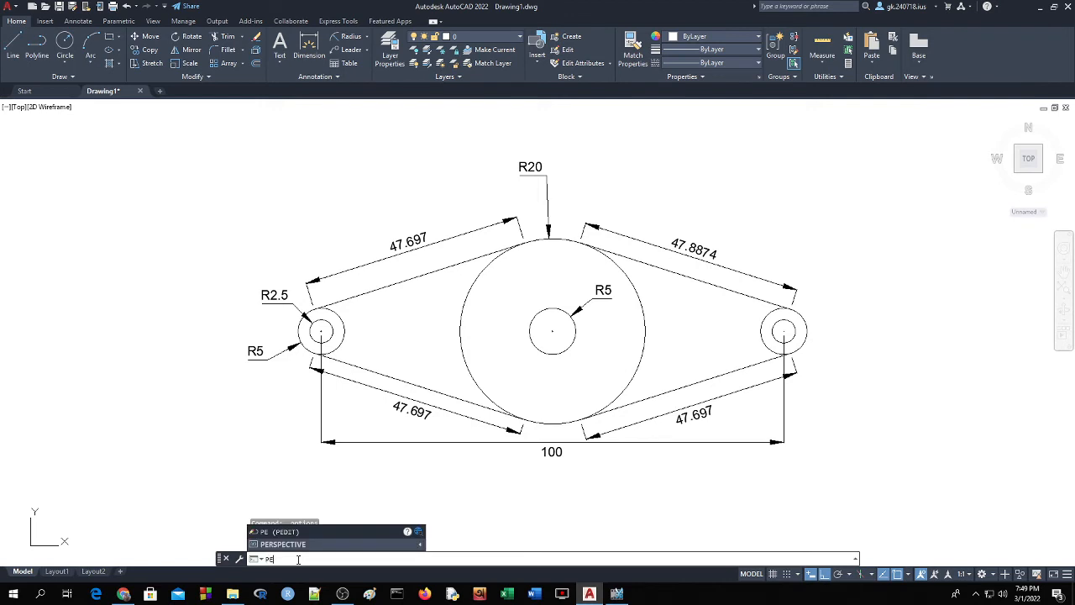
pyautogui.write('it')
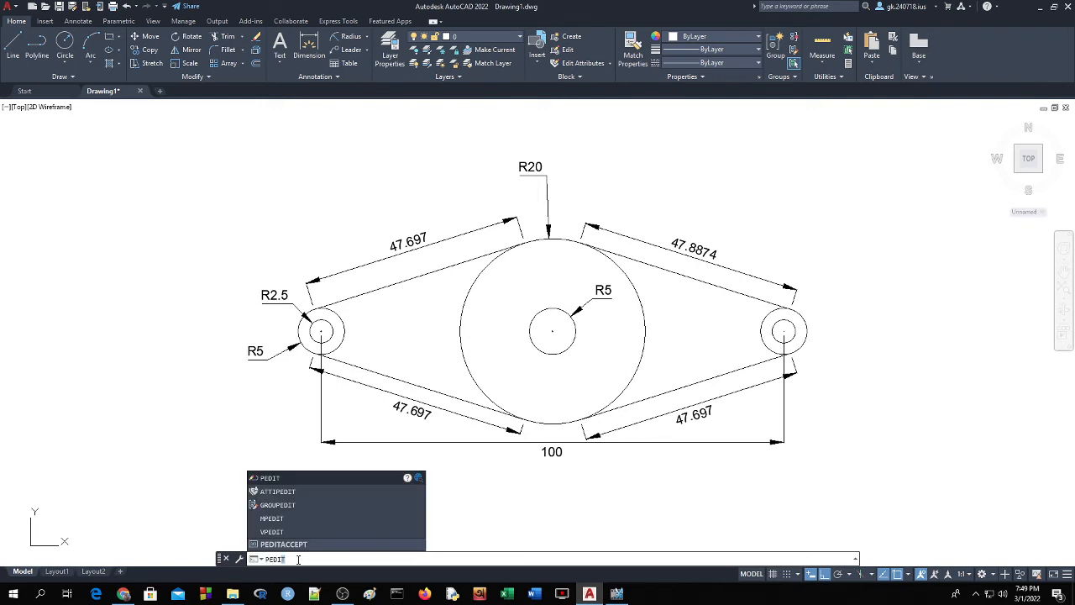
pyautogui.press('Return')
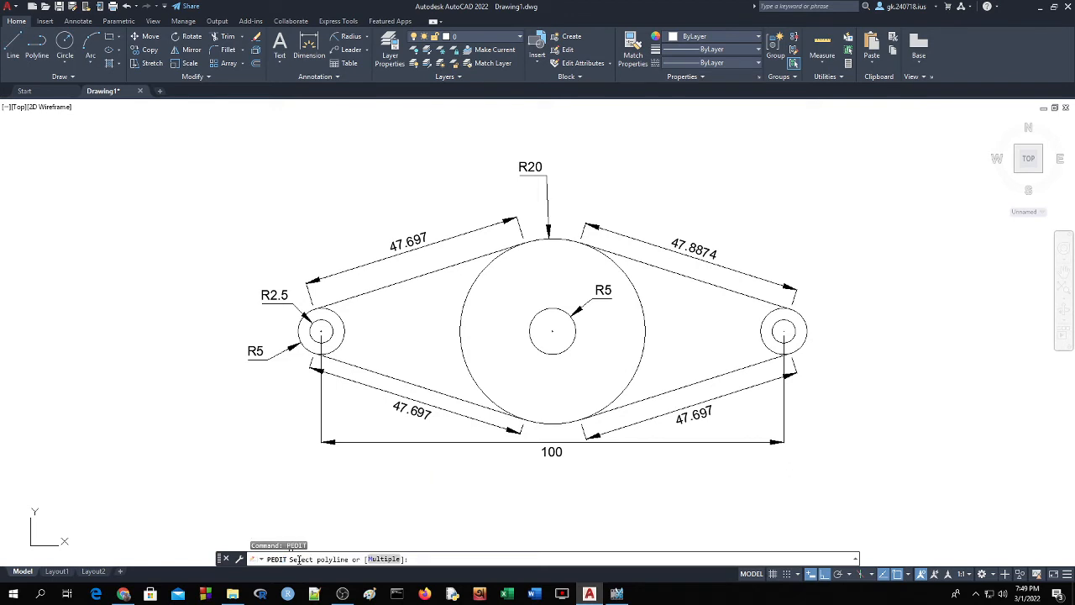
pyautogui.press('Escape')
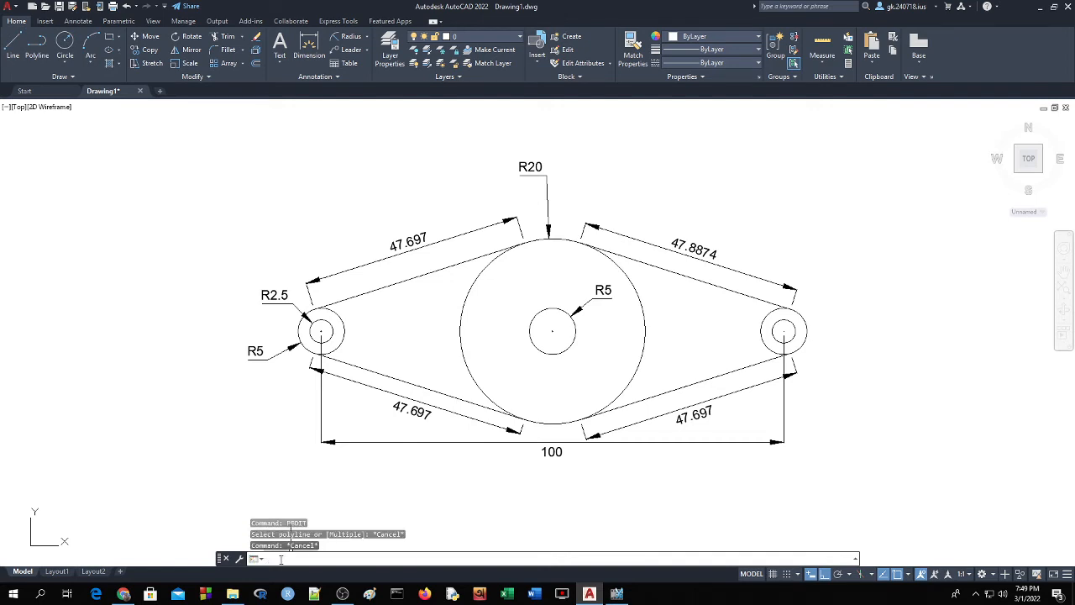
# Step: Start a JPGOUT export and browse to Education (F:) > IUS > 7_ > Courses > Drawing > Project as the save folder
pyautogui.write('JP')
pyautogui.write('GOUT')
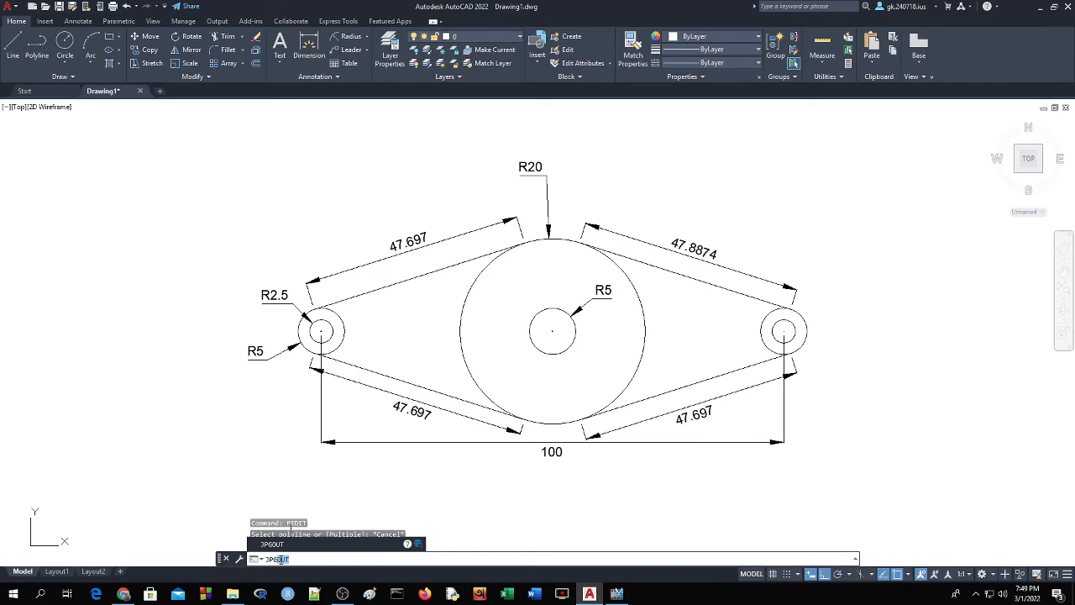
pyautogui.press('Return')
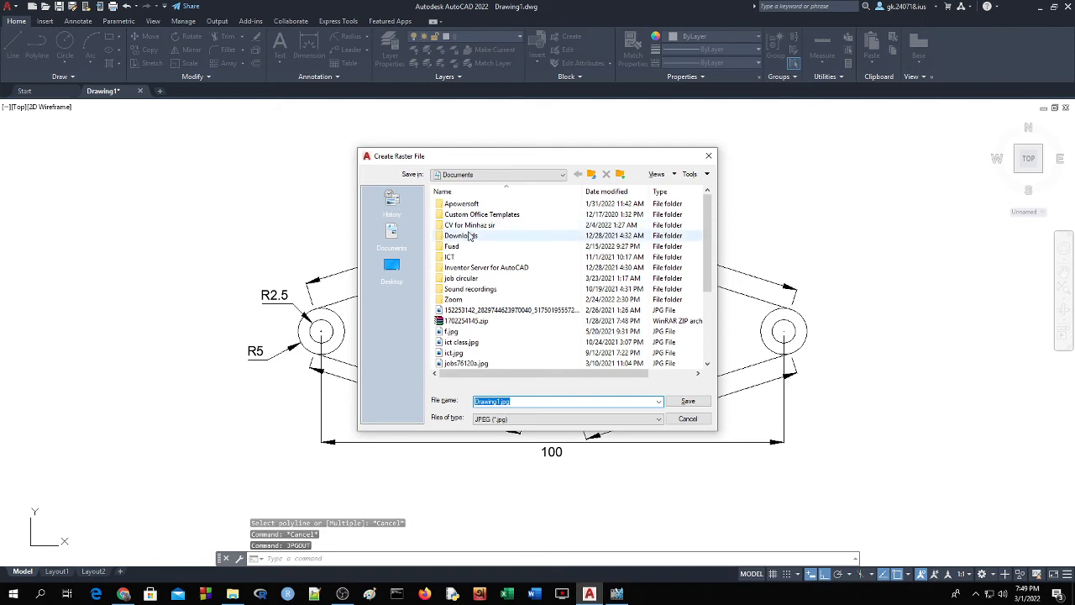
pyautogui.scroll(-4, 483, 283)
pyautogui.scroll(4, 484, 283)
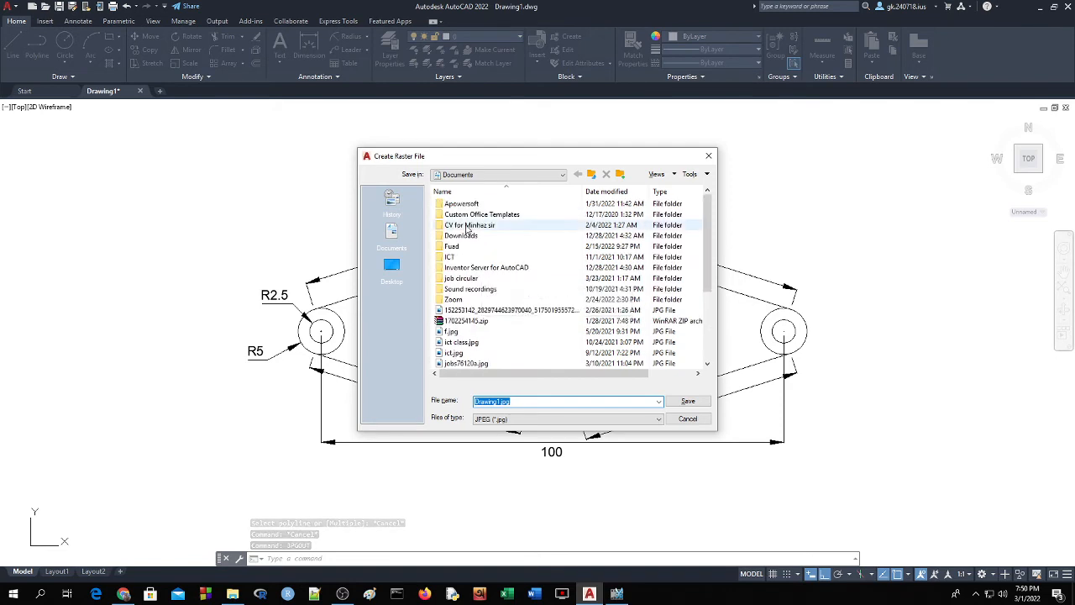
pyautogui.click(486, 177)
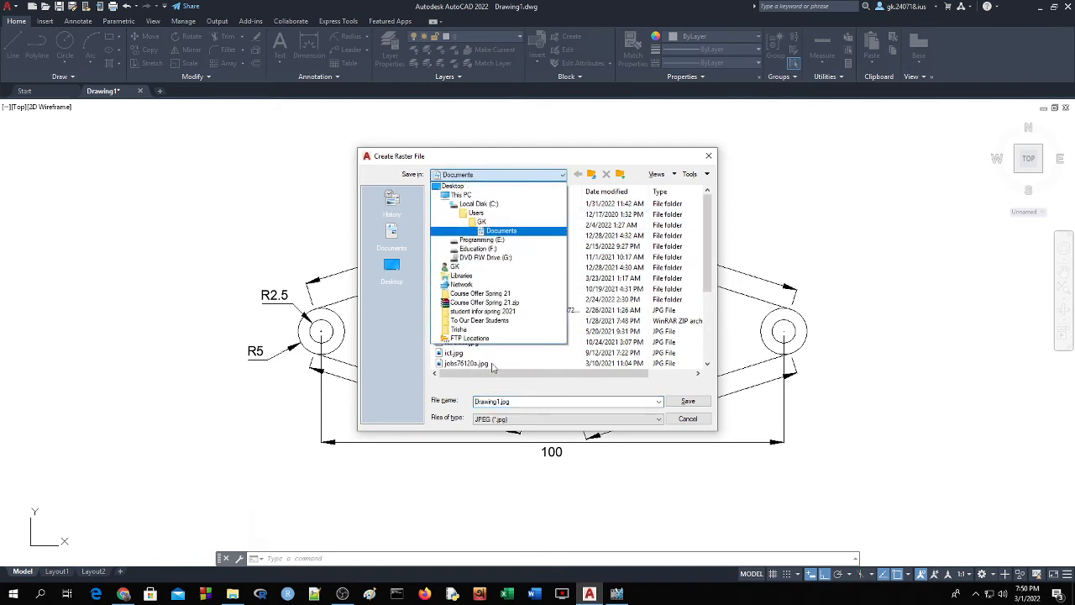
pyautogui.click(481, 249)
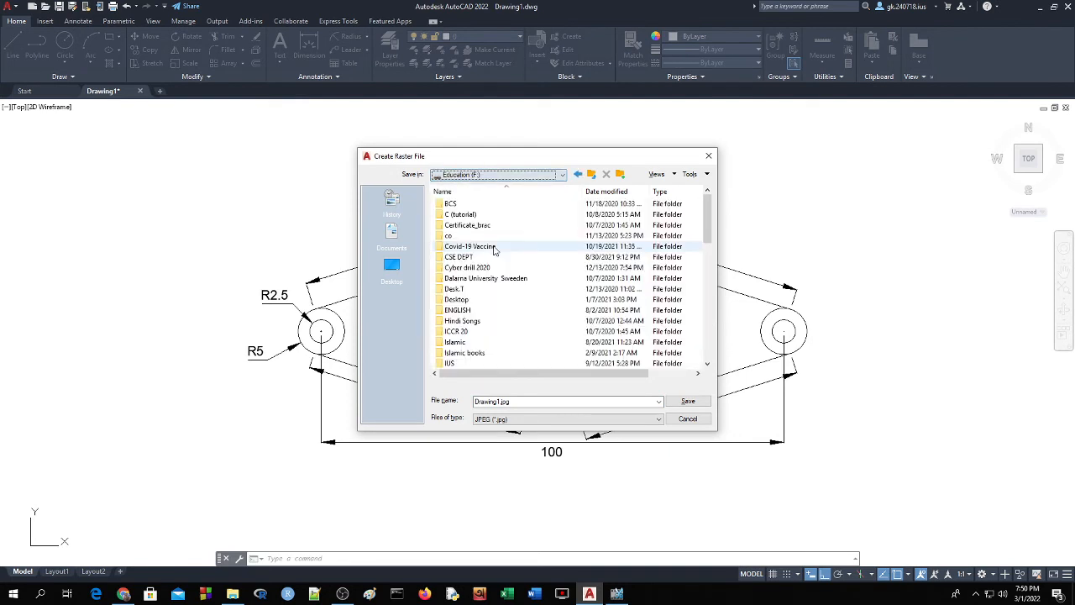
pyautogui.doubleClick(456, 366)
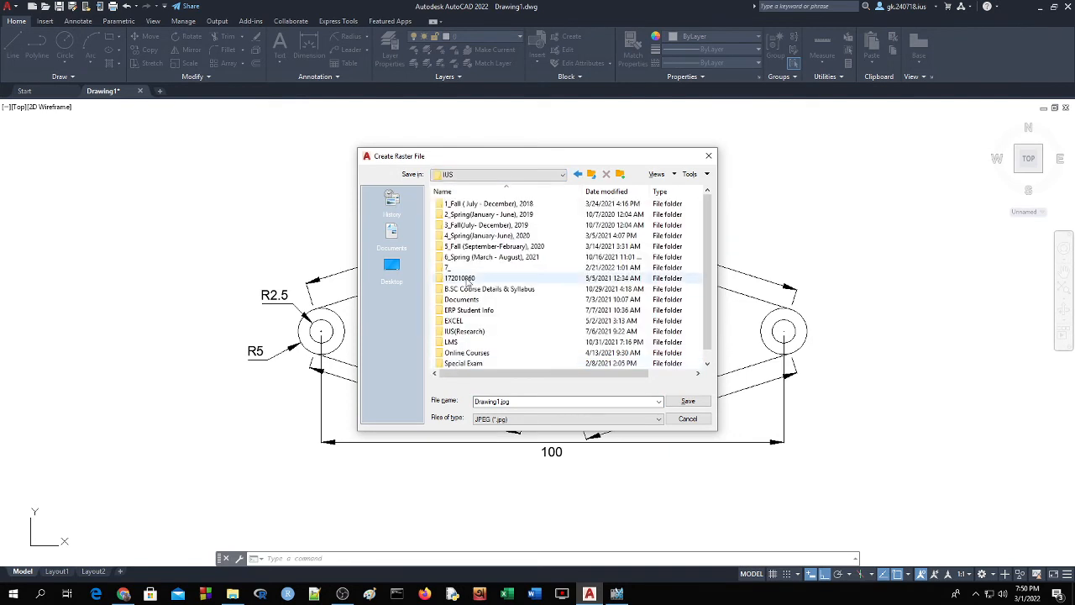
pyautogui.doubleClick(450, 271)
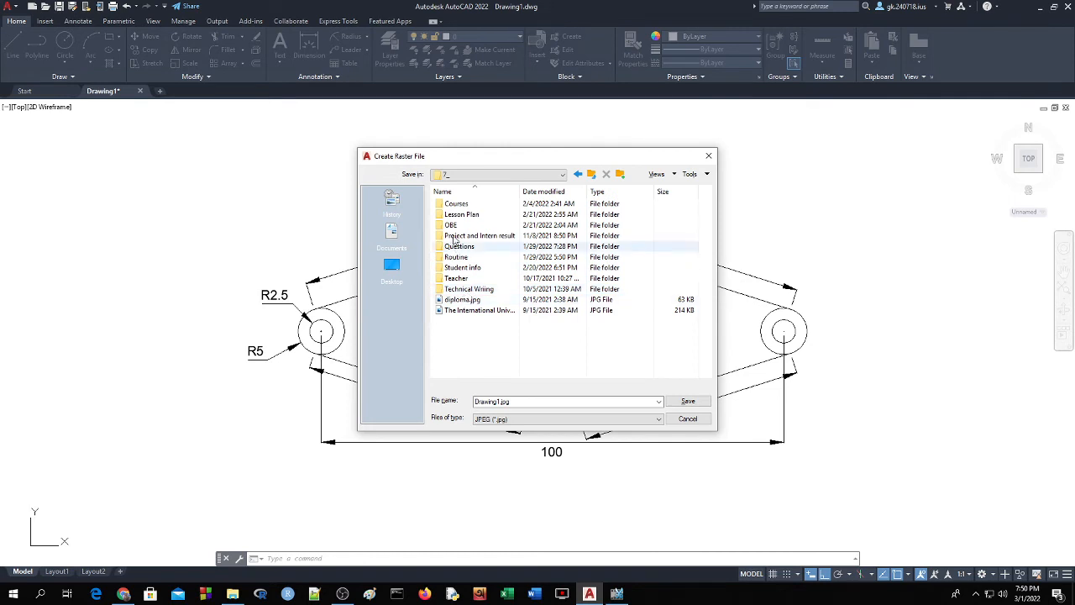
pyautogui.doubleClick(455, 205)
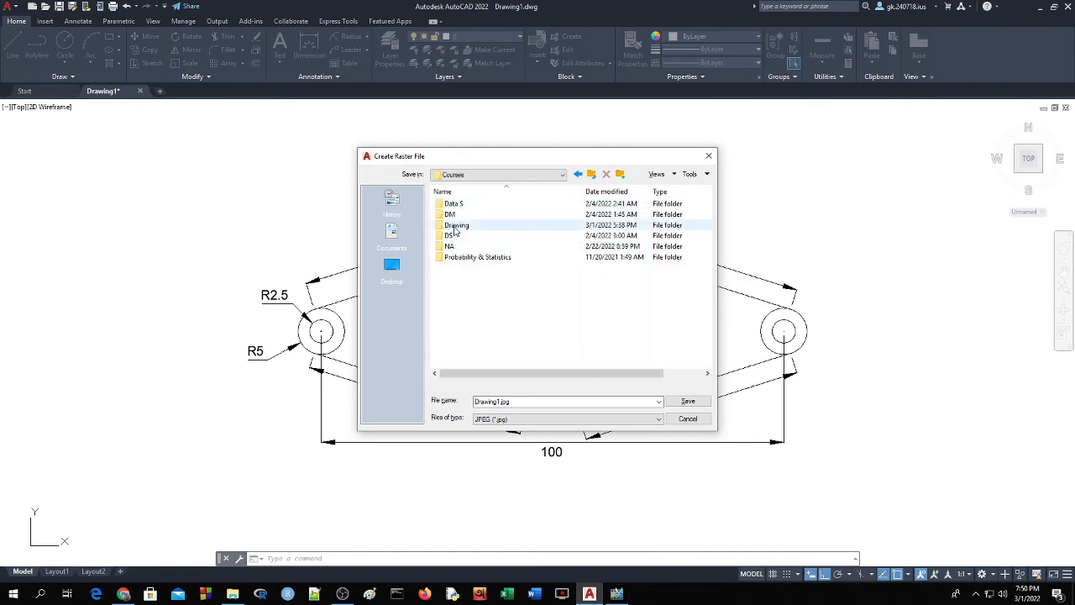
pyautogui.doubleClick(456, 230)
pyautogui.doubleClick(454, 215)
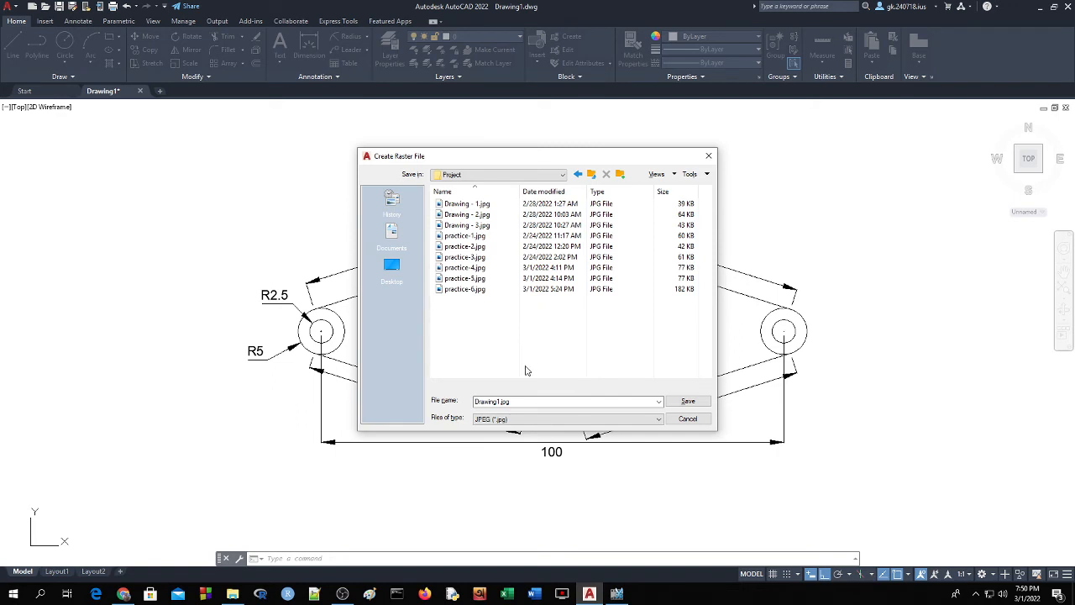
# Step: Name the image as the next file in the practice series, based on practice-6.jpg, and export all objects and viewports
pyautogui.click(449, 289)
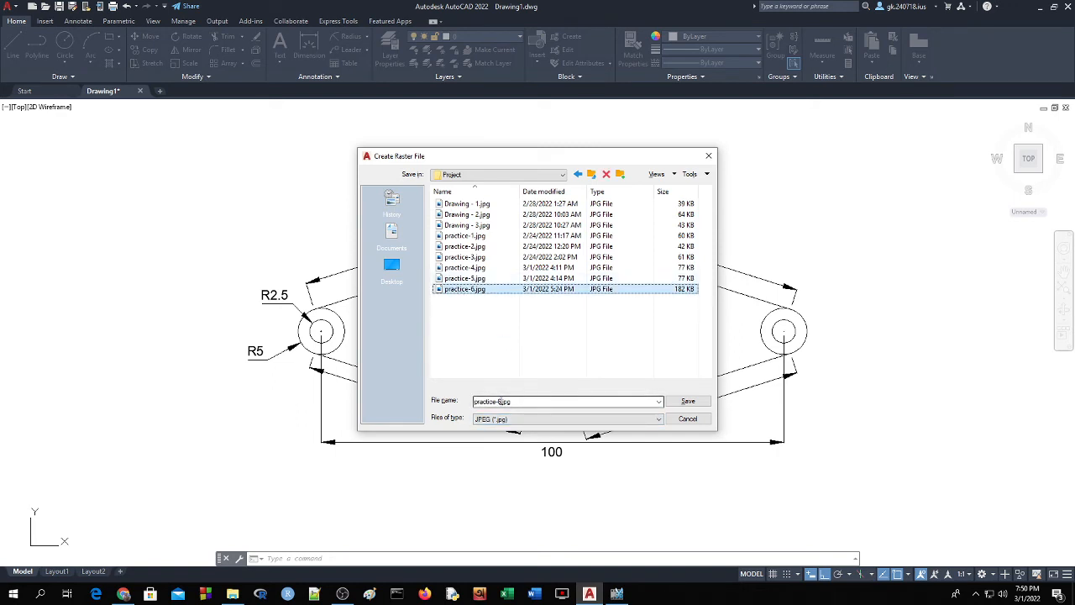
pyautogui.doubleClick(500, 402)
pyautogui.press('End')
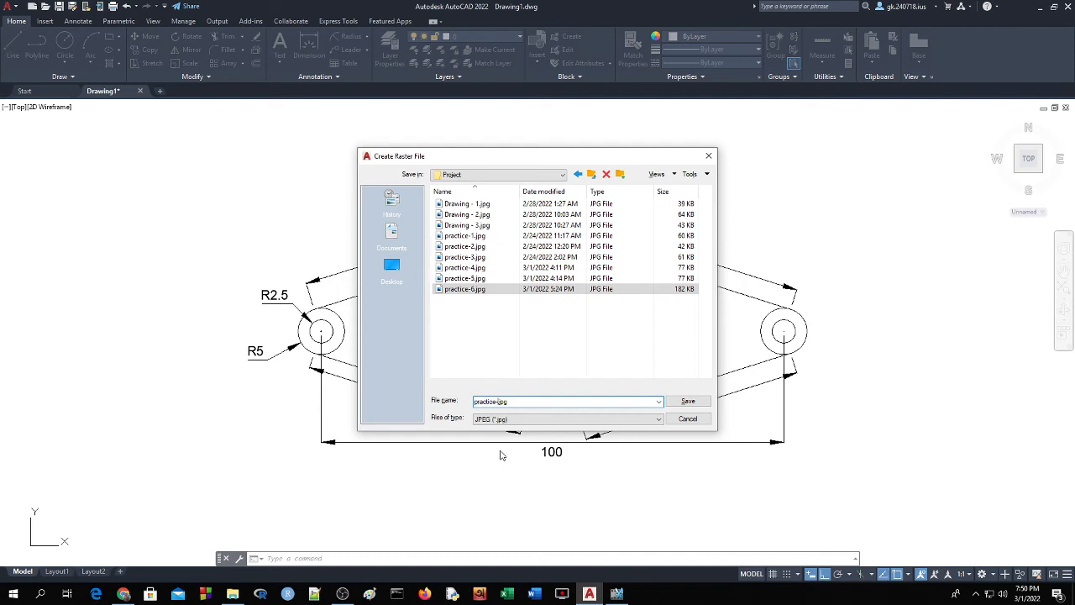
pyautogui.click(688, 403)
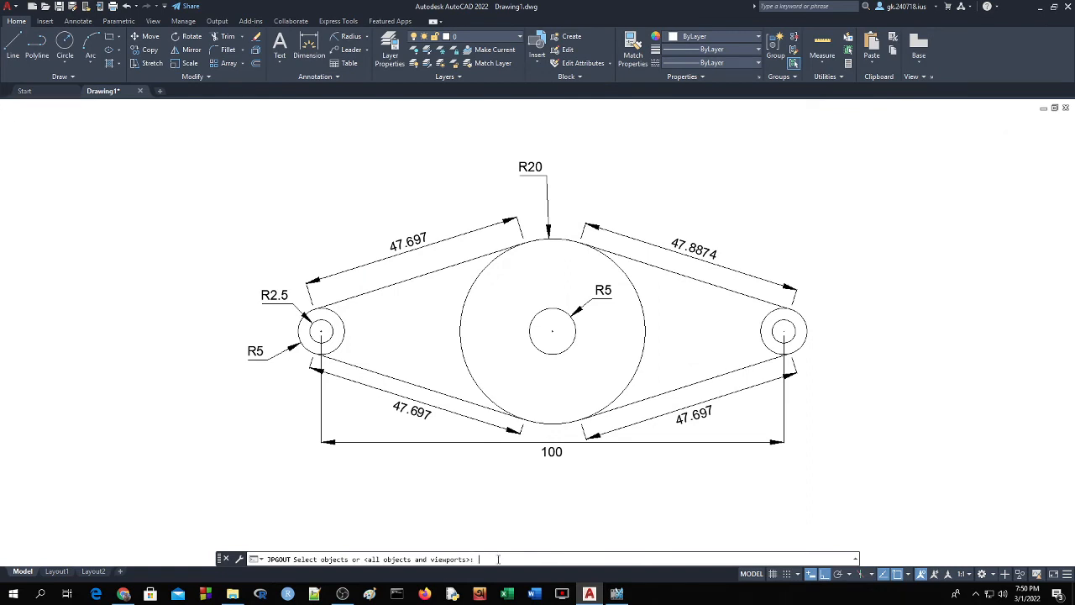
pyautogui.press('Return')
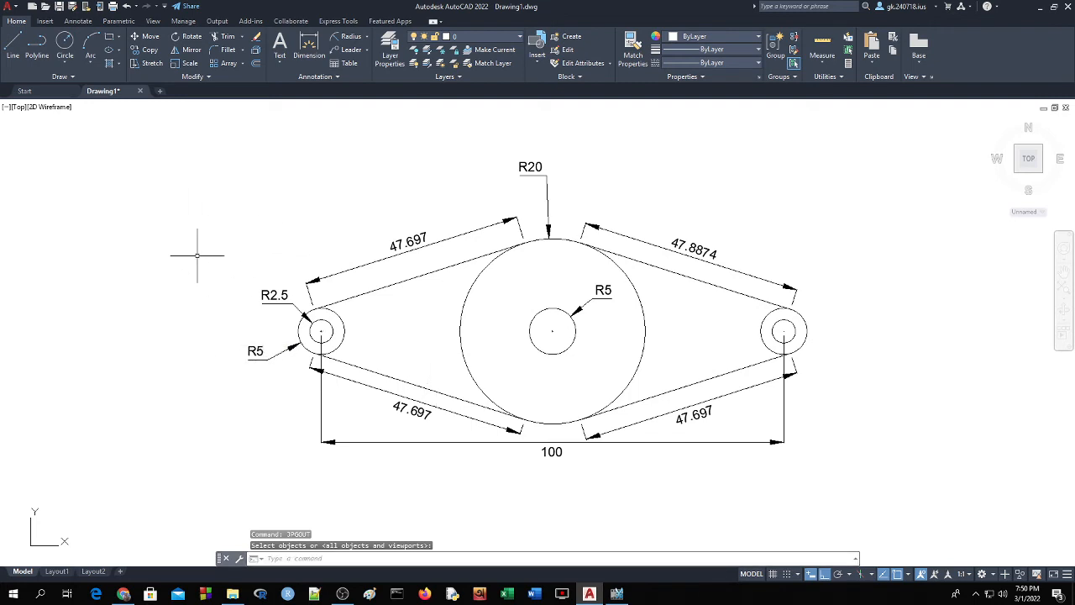
# Step: Start saving the drawing and browse to Education (F:) > IUS > 7_ > Courses > Drawing > Project as the save folder
pyautogui.click(59, 6)
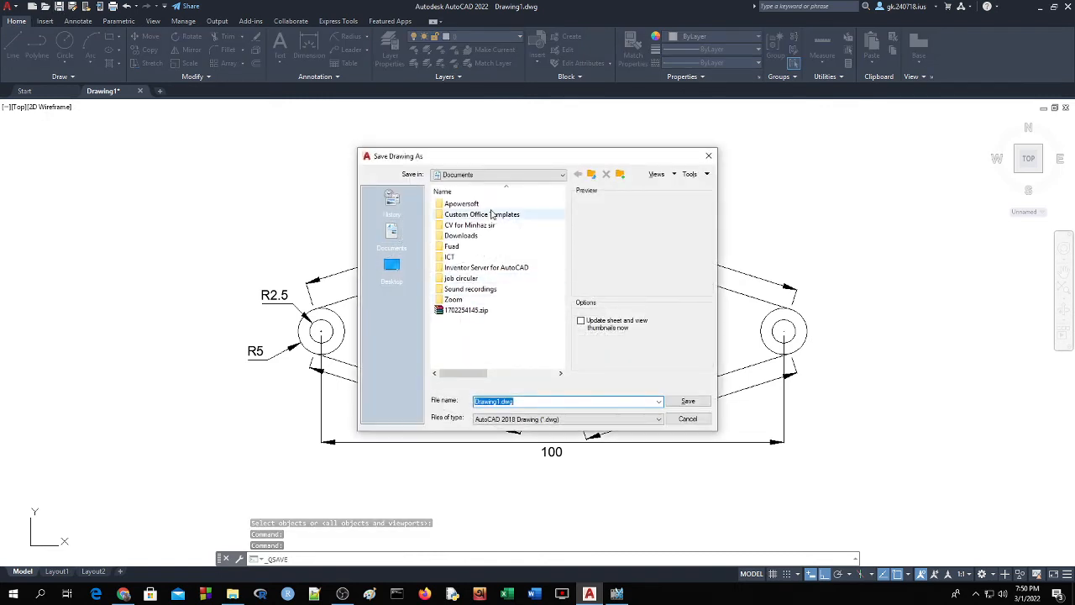
pyautogui.click(497, 174)
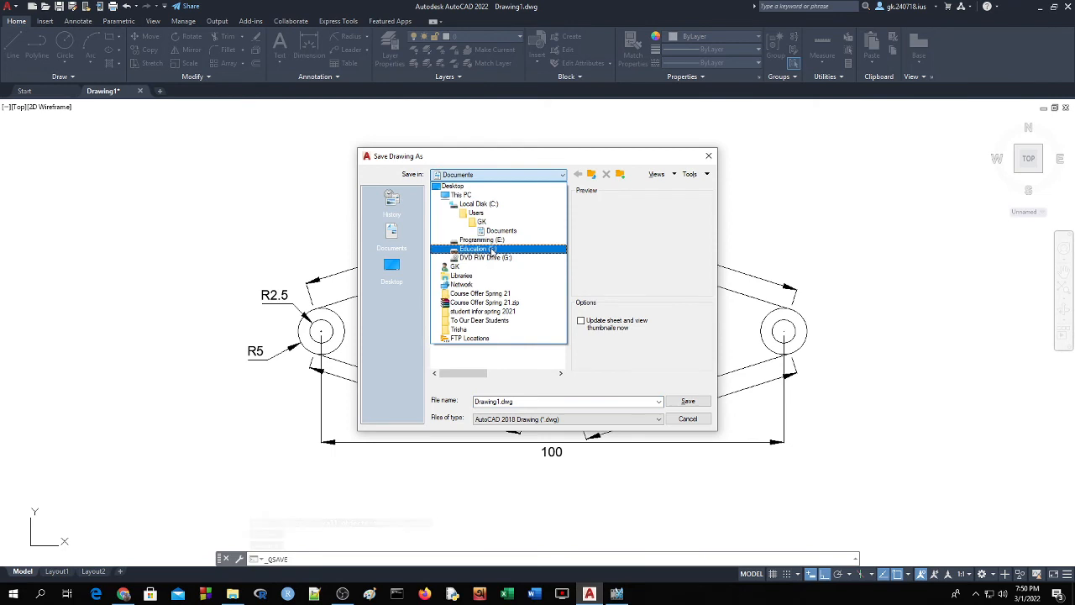
pyautogui.click(492, 250)
pyautogui.doubleClick(455, 366)
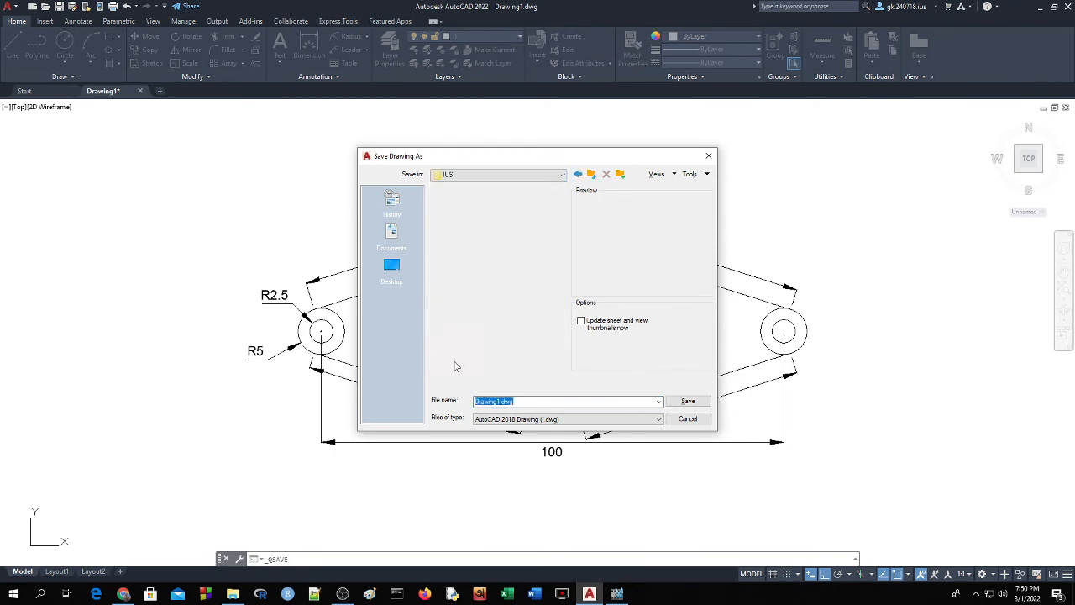
pyautogui.doubleClick(457, 271)
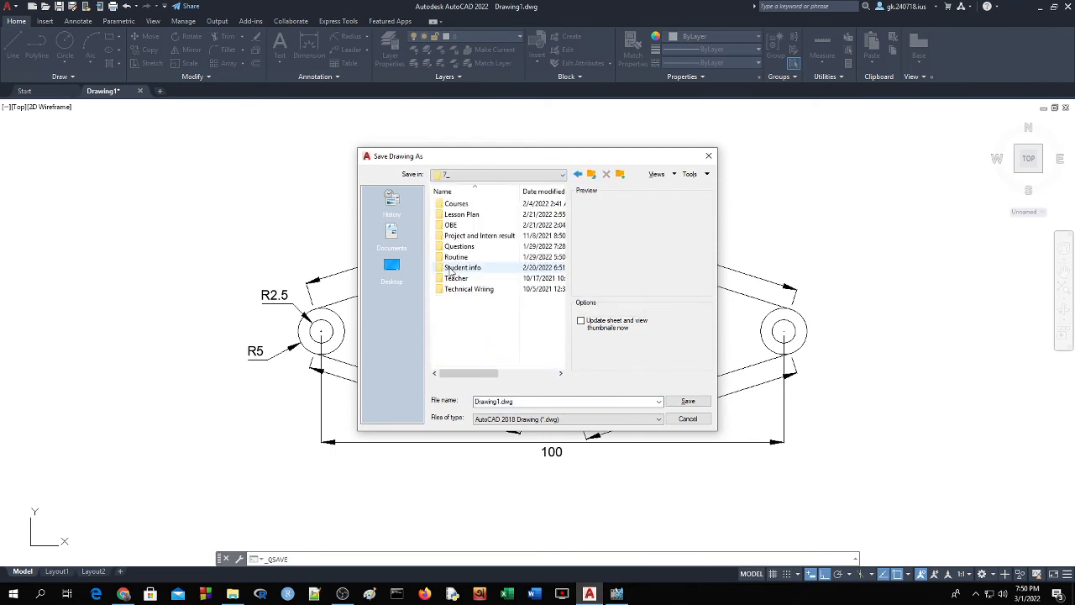
pyautogui.doubleClick(456, 203)
pyautogui.doubleClick(458, 225)
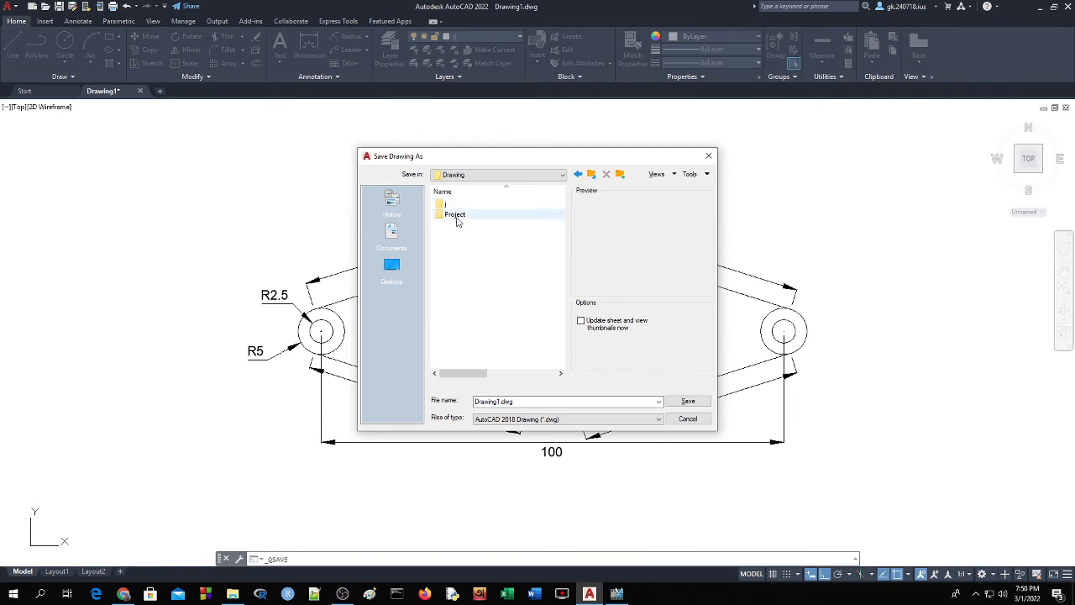
pyautogui.doubleClick(456, 215)
# Step: Name the drawing file Drawing7.dwg and save it in the AutoCAD 2018 Drawing format
pyautogui.click(524, 403)
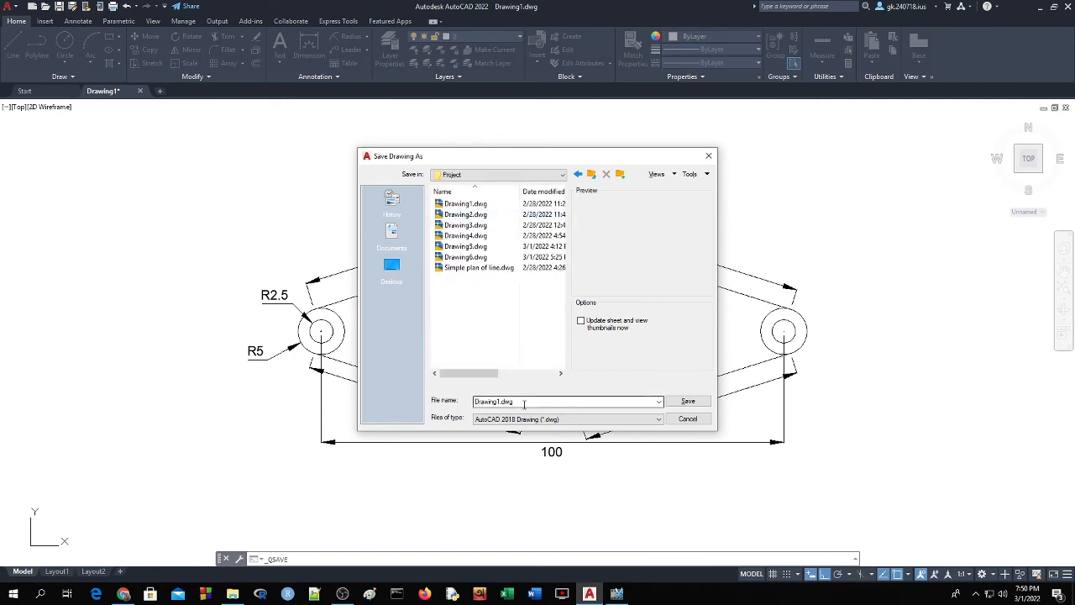
pyautogui.doubleClick(524, 403)
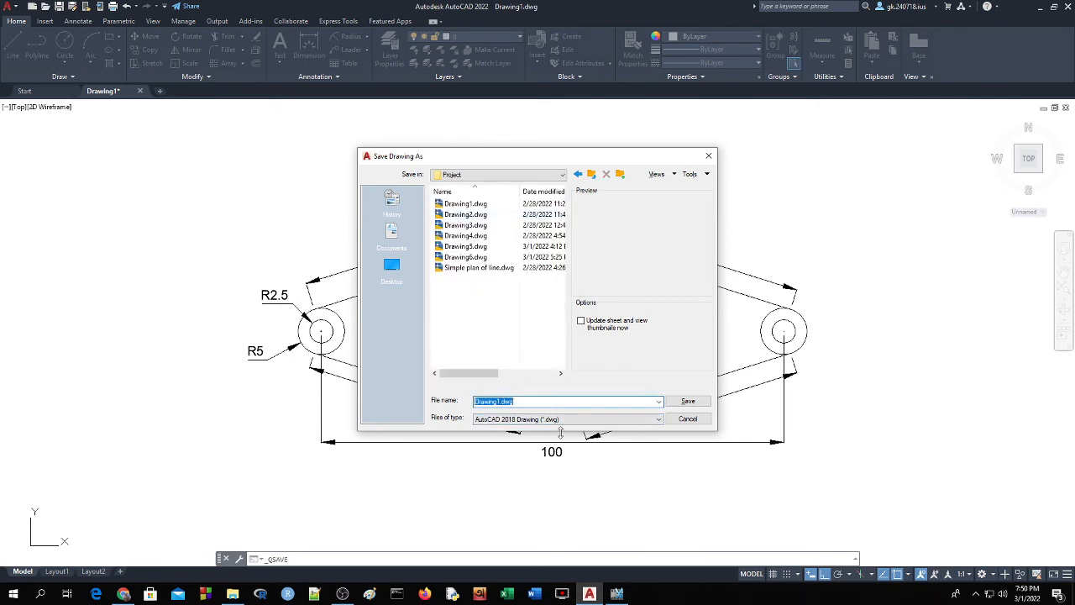
pyautogui.press('Right')
pyautogui.write('7')
pyautogui.click(689, 403)
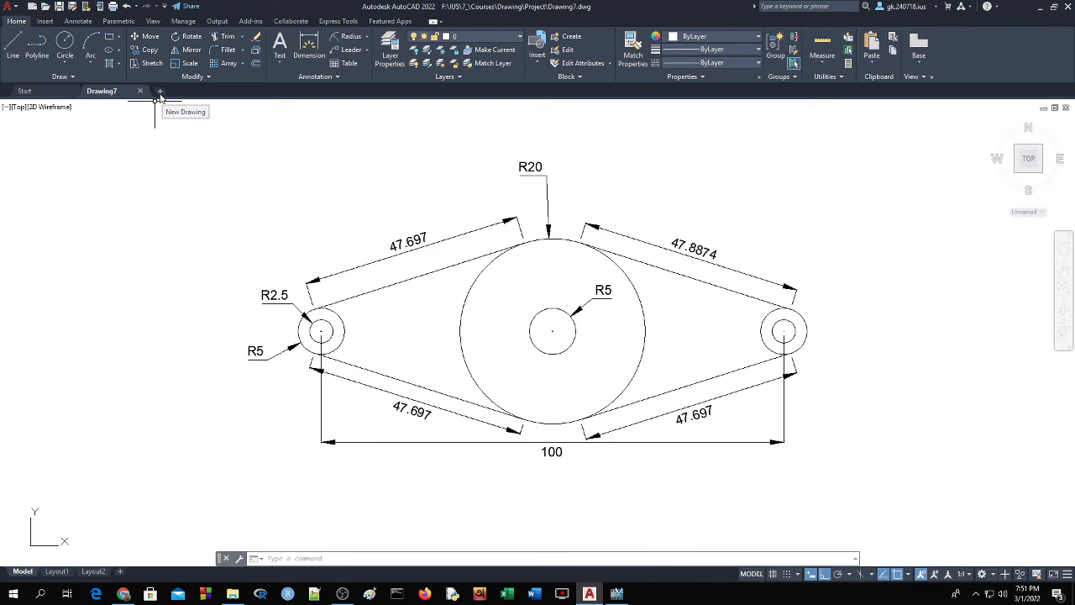
# Step: Close the saved Drawing7 drawing
pyautogui.click(14, 6)
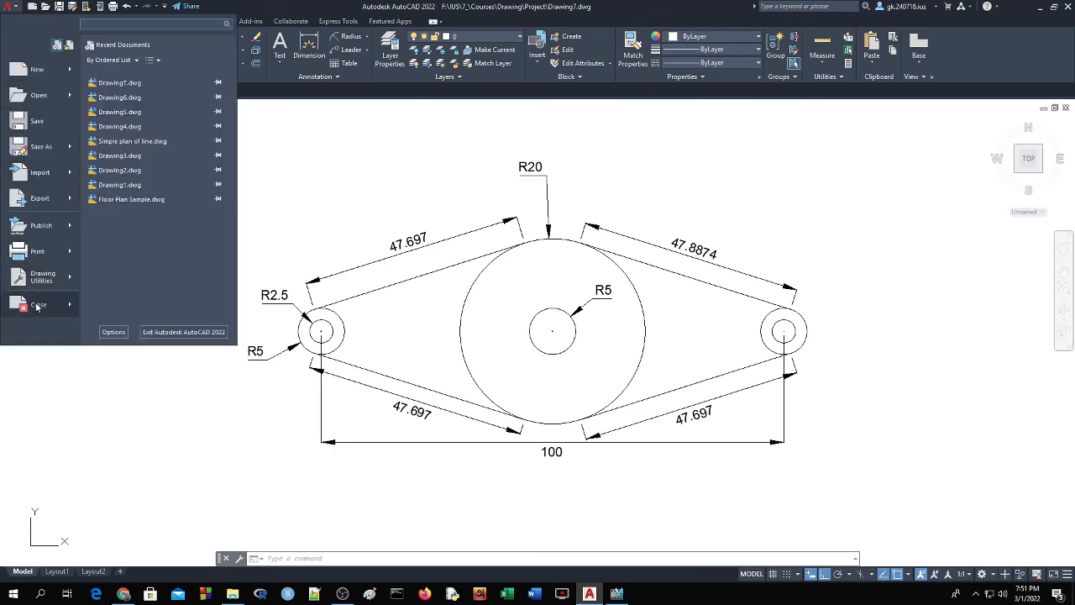
pyautogui.moveTo(45, 307)
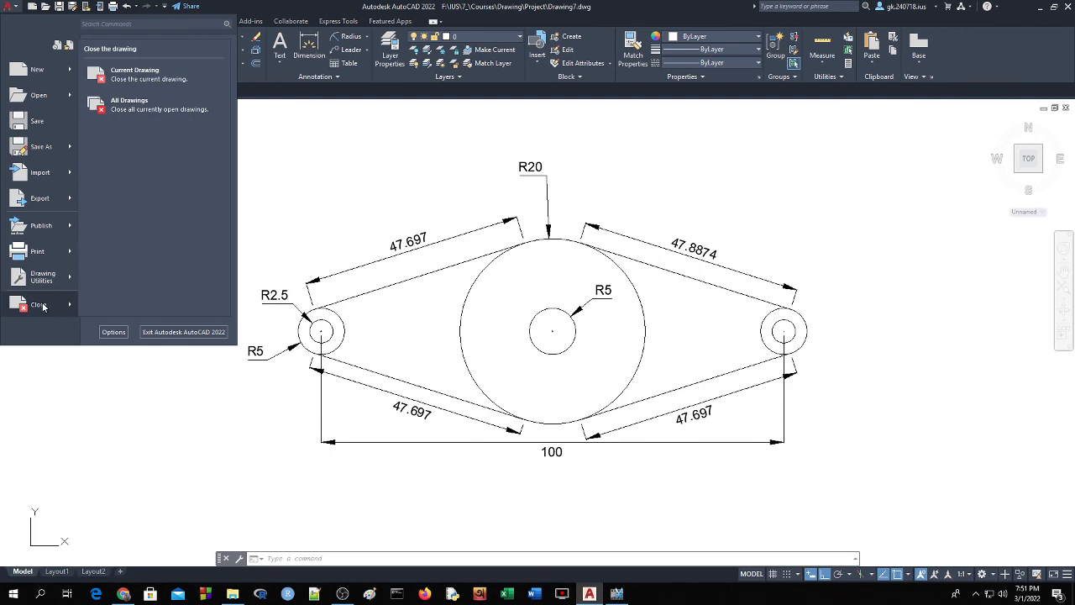
pyautogui.click(43, 307)
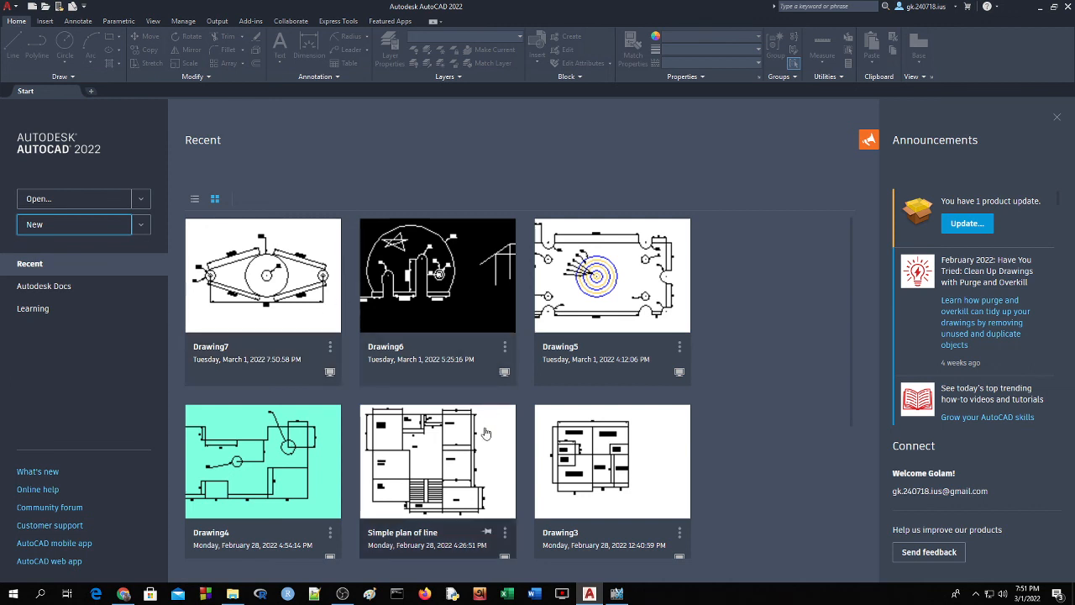
# Step: Open the recent drawing "Simple plan of line" to view its floor plan, and close it again
pyautogui.click(420, 454)
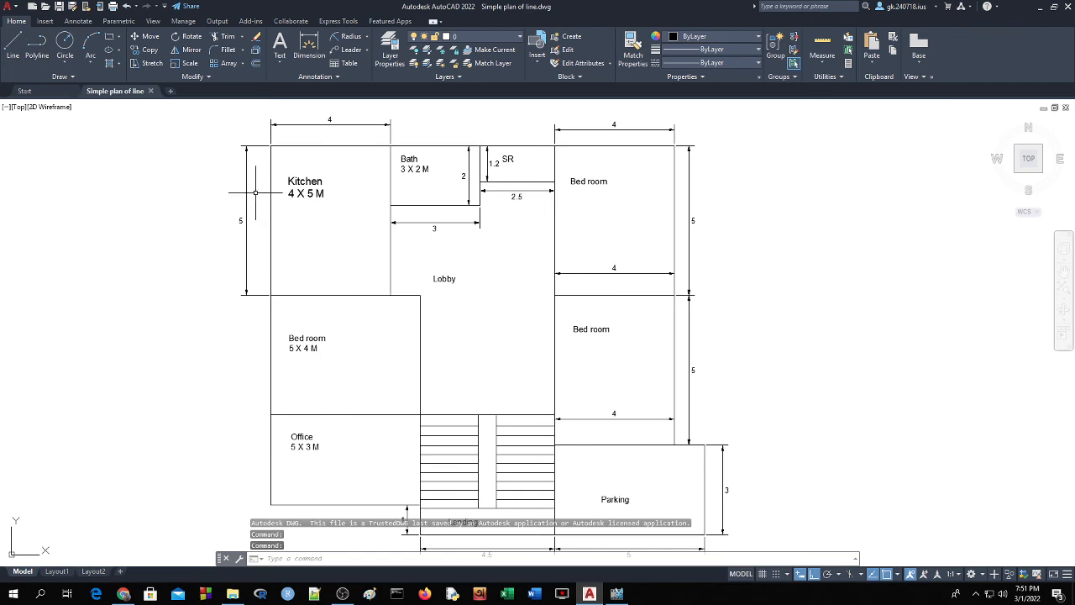
pyautogui.click(8, 7)
pyautogui.click(36, 306)
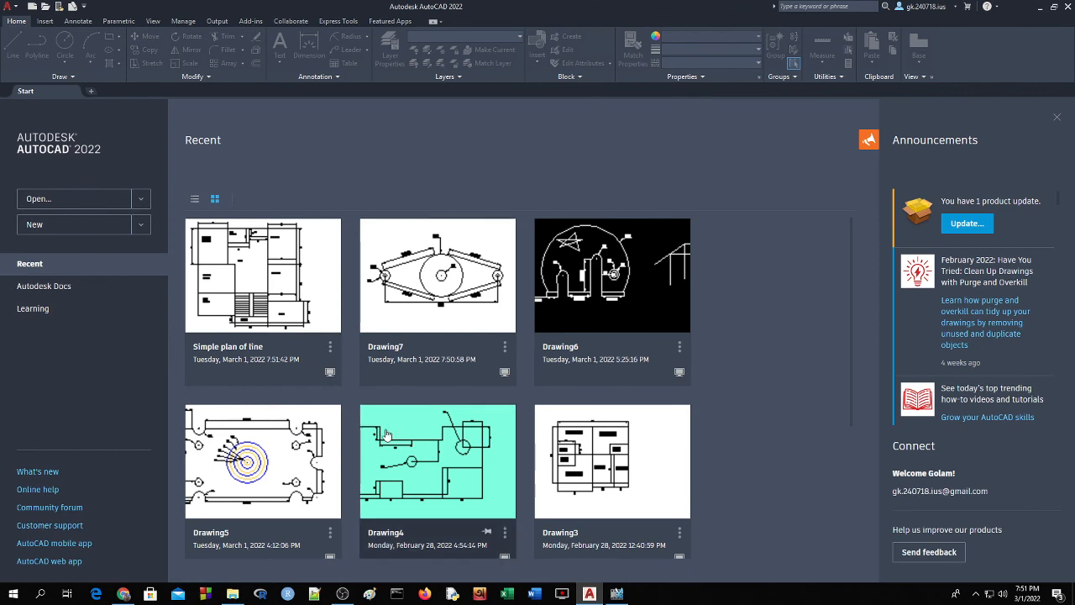
# Step: Open Drawing5.dwg from the Project folder to view the plate drawing, and close it again
pyautogui.click(83, 201)
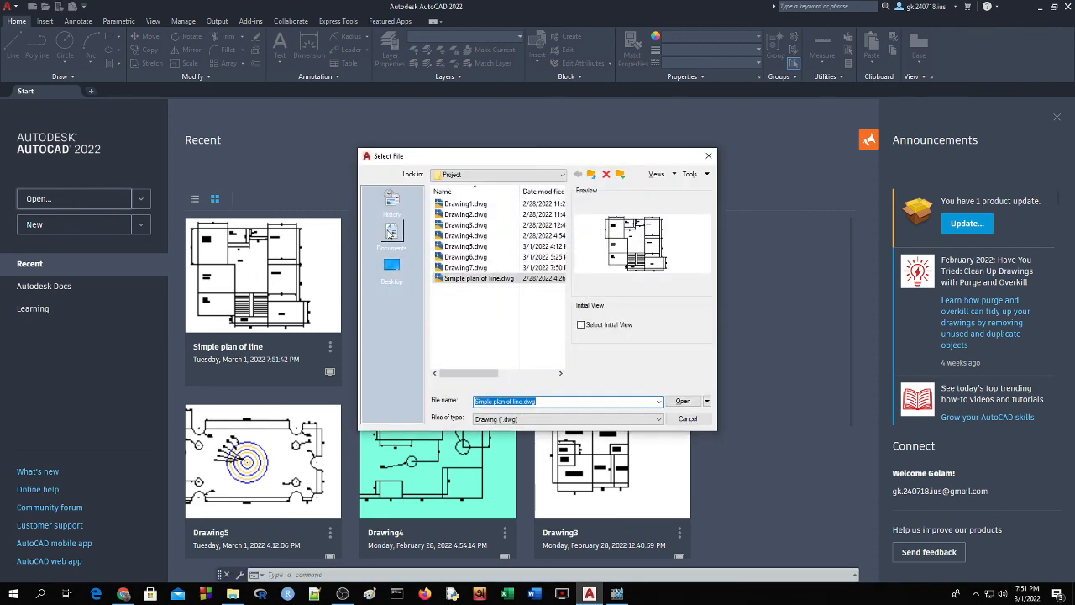
pyautogui.click(471, 238)
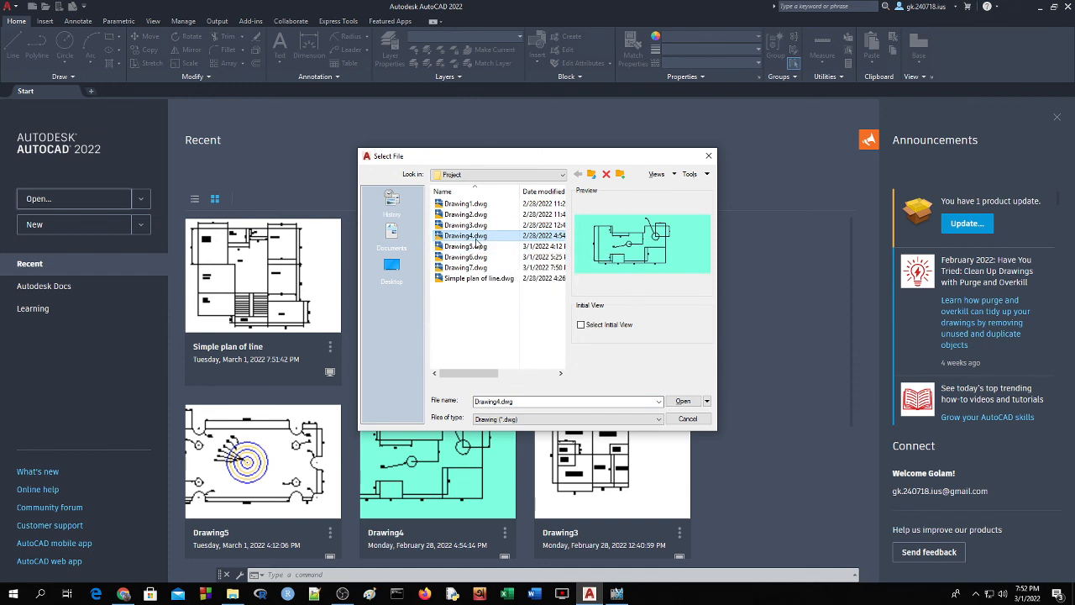
pyautogui.click(476, 248)
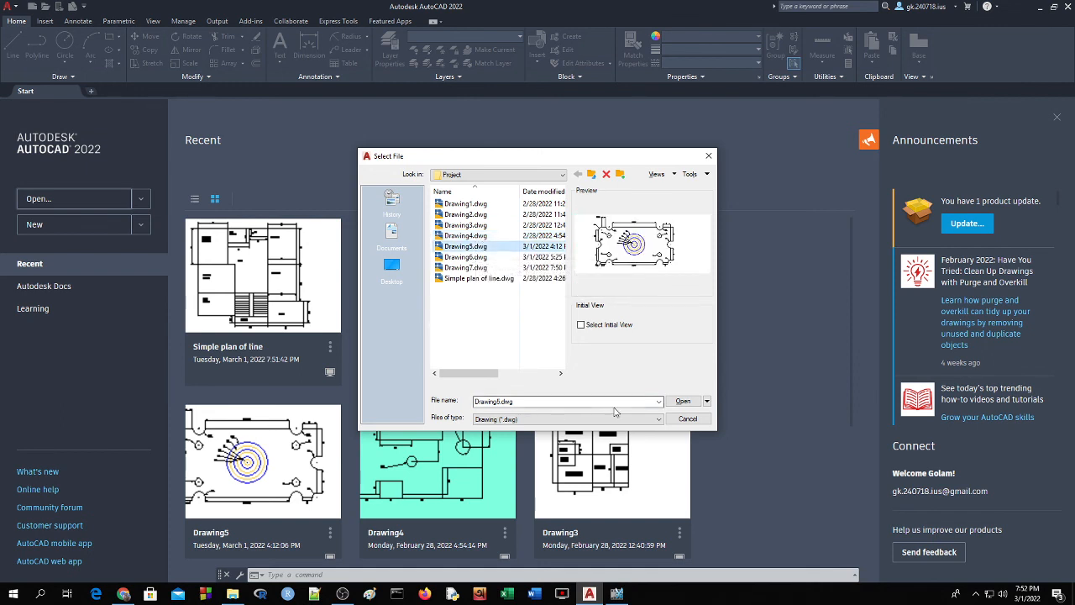
pyautogui.click(685, 402)
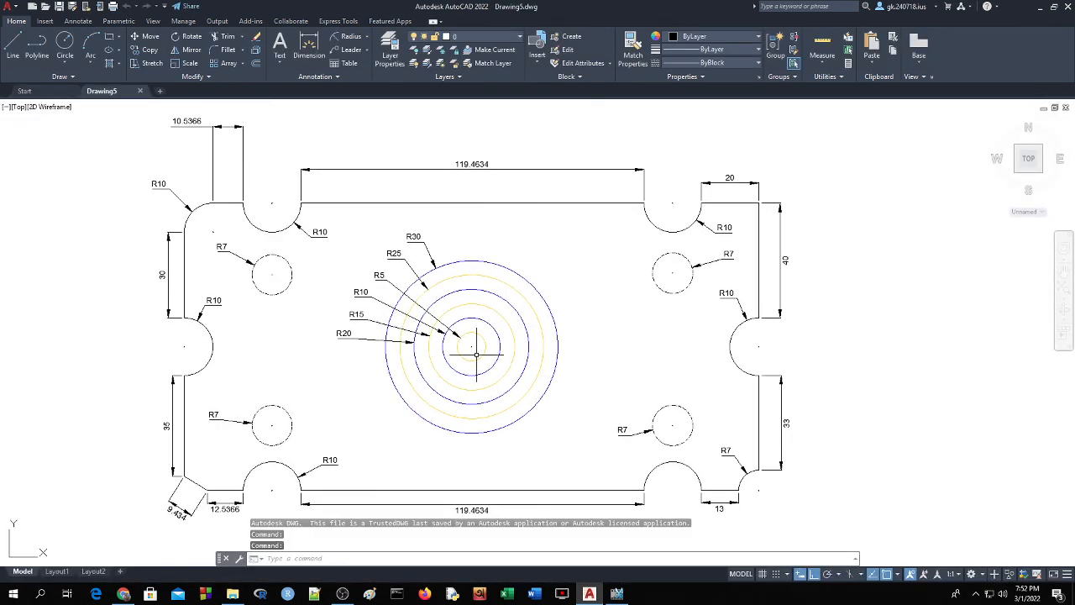
pyautogui.click(11, 9)
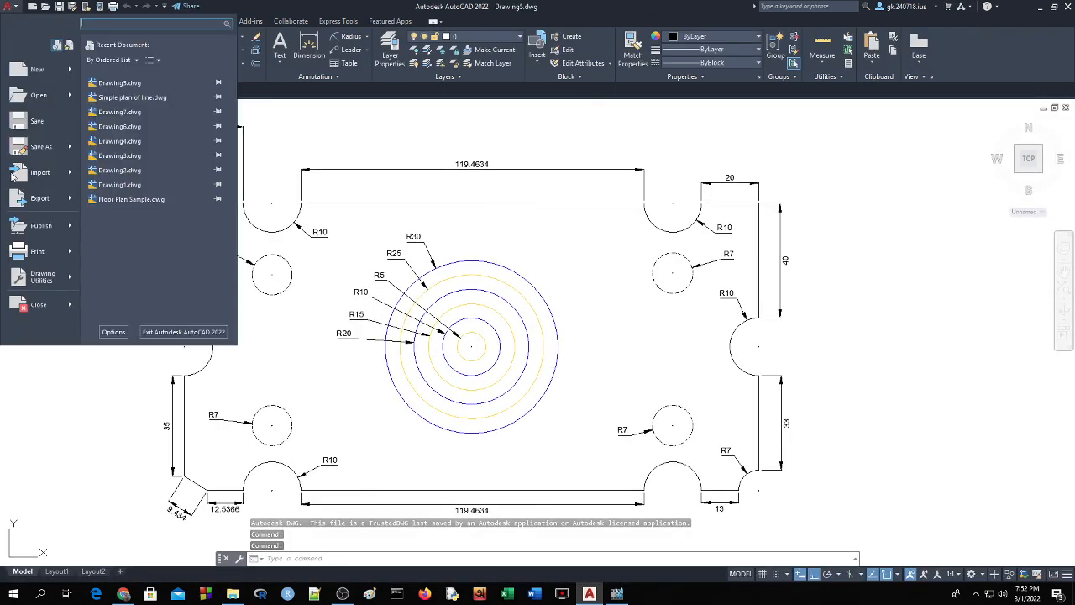
pyautogui.click(42, 305)
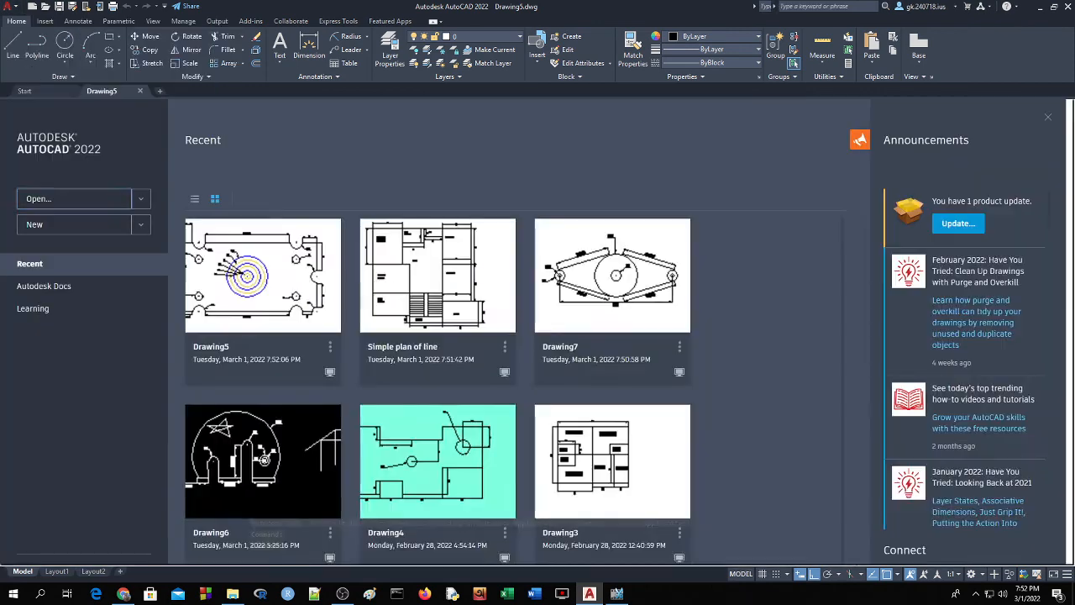